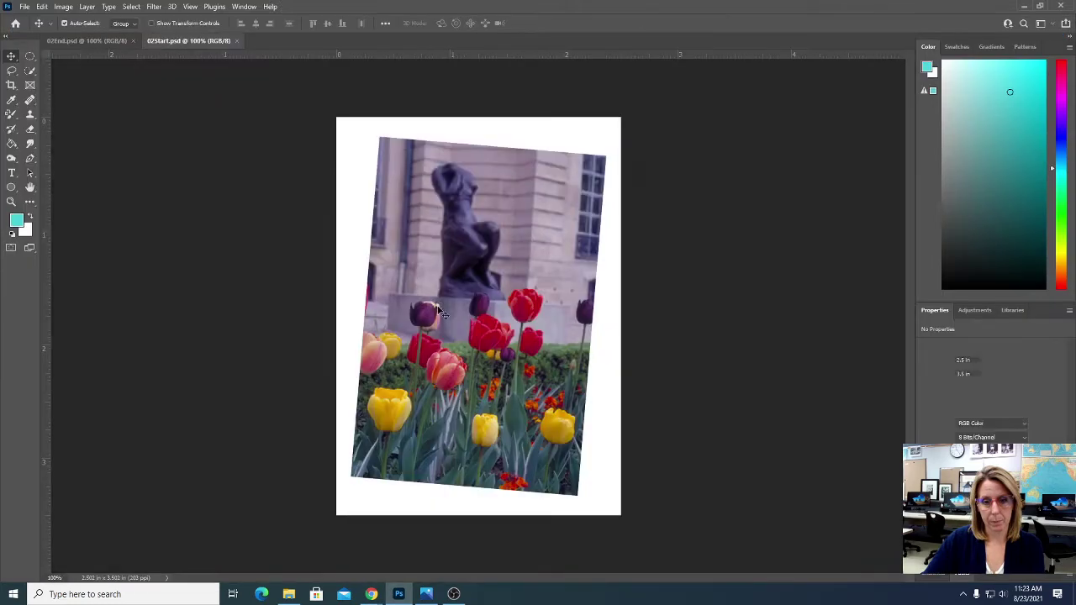
Undock 02Start.psd and 02End.psd into floating windows and arrange them side by side for comparison
left_click_drag(177, 44, 220, 84)
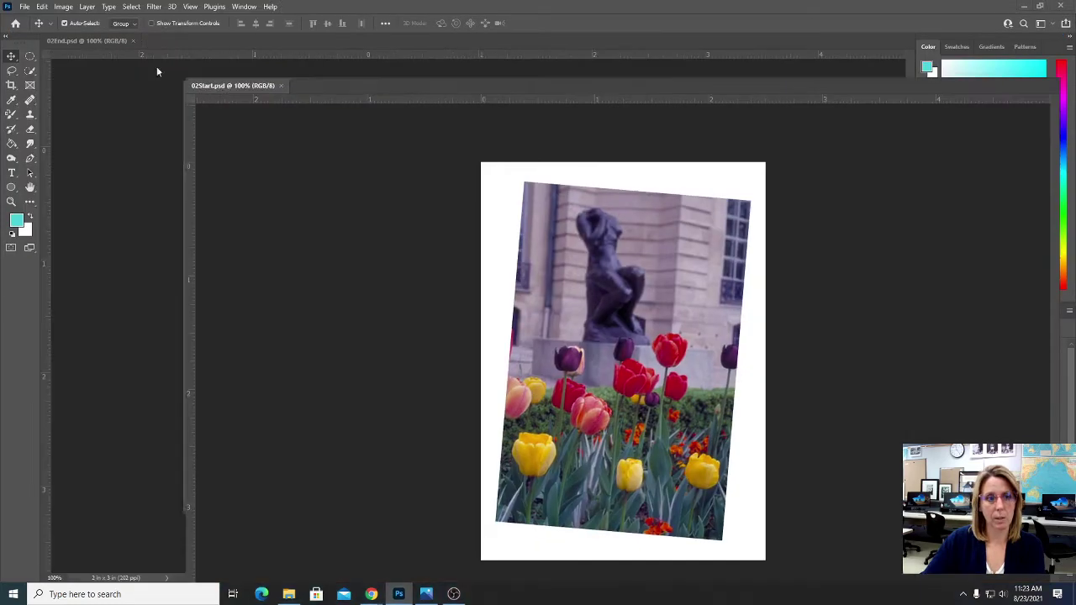
left_click_drag(92, 41, 636, 96)
left_click_drag(353, 89, 299, 63)
left_click_drag(567, 92, 522, 74)
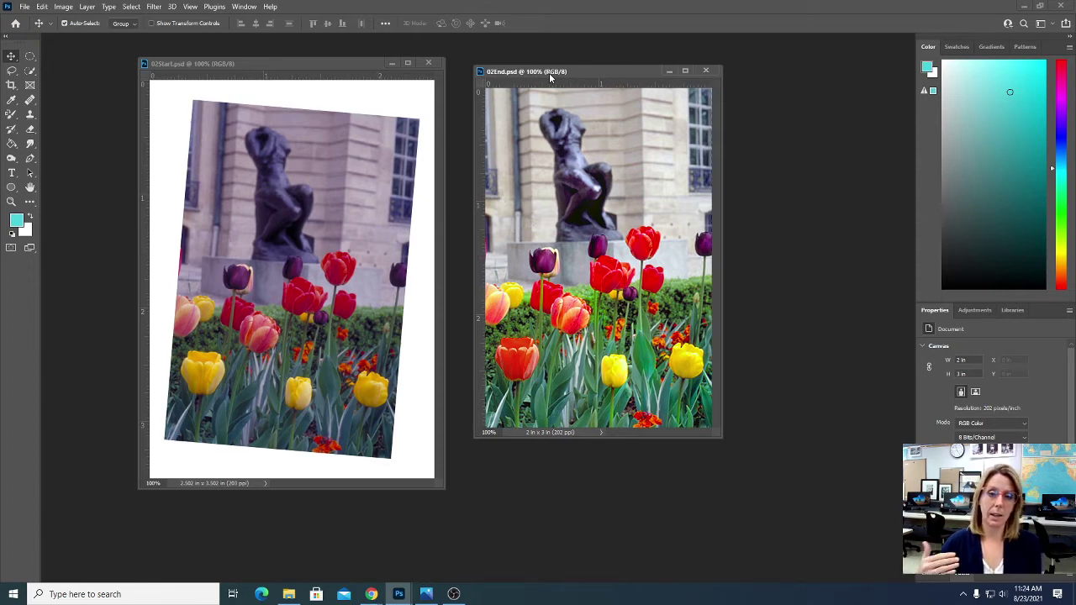
Dock the 02End.psd window again and move the floating 02Start.psd window closer to the middle of the workspace
left_click_drag(550, 73, 222, 39)
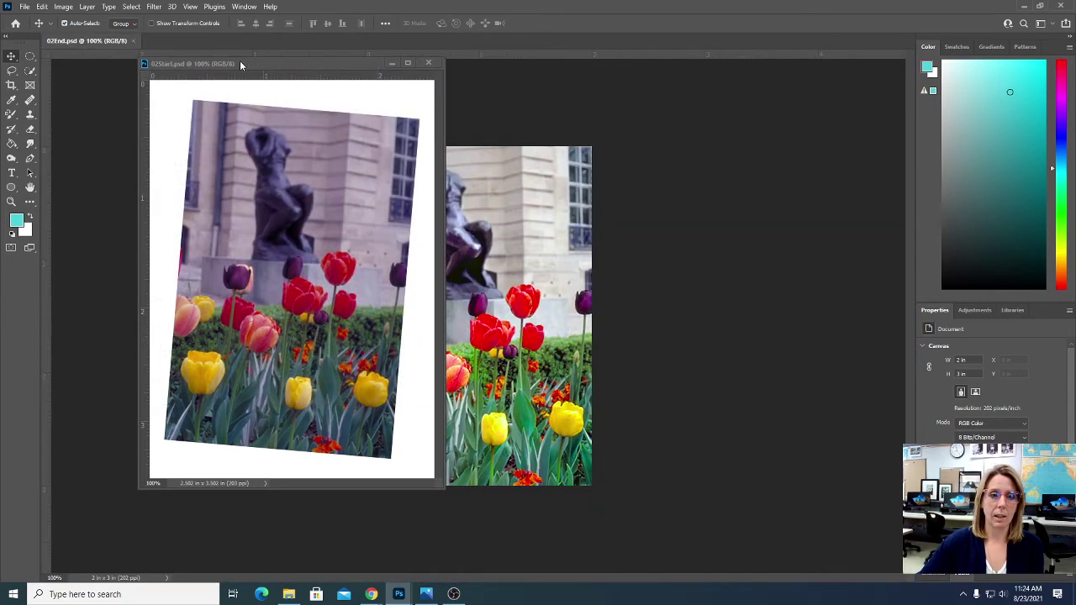
left_click_drag(235, 70, 364, 81)
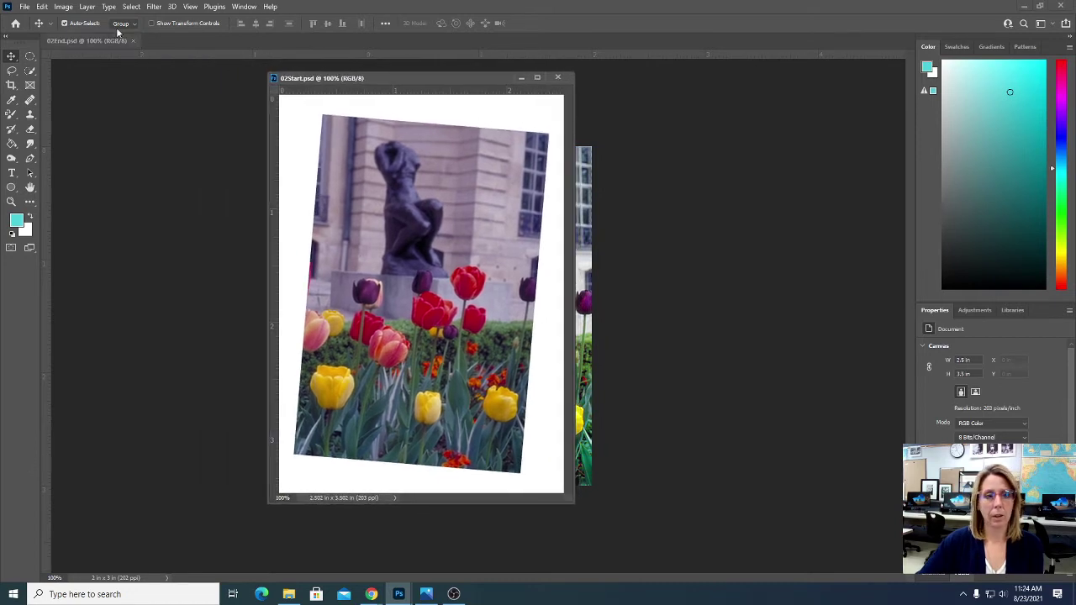
Save 02Start as a cloud document in the Photoshop Lessons folder, named with the owner's first name followed by lesson2a
left_click(27, 7)
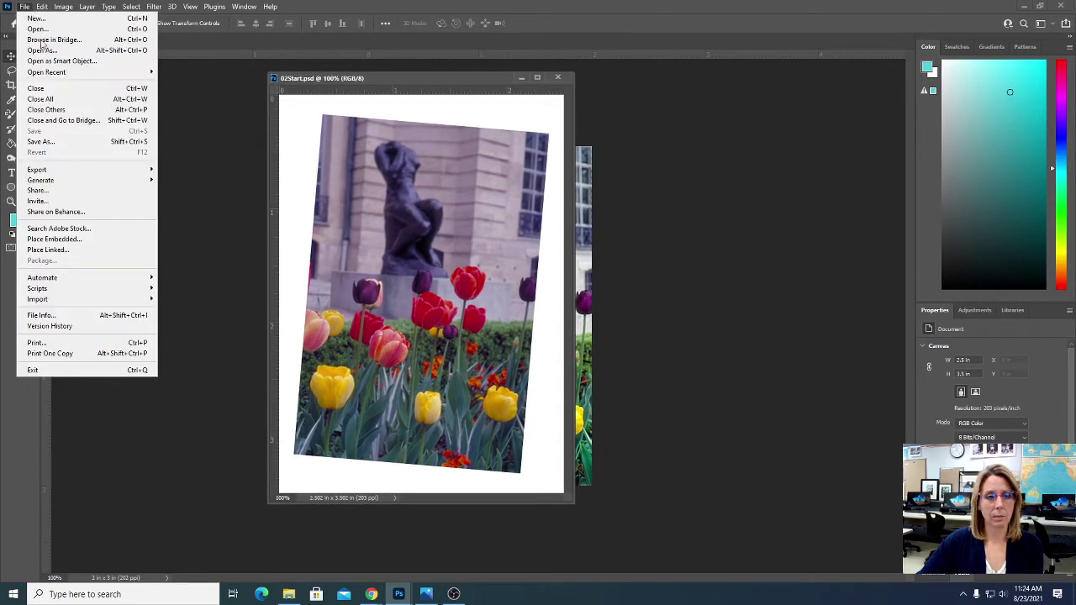
left_click(58, 141)
left_click(494, 319)
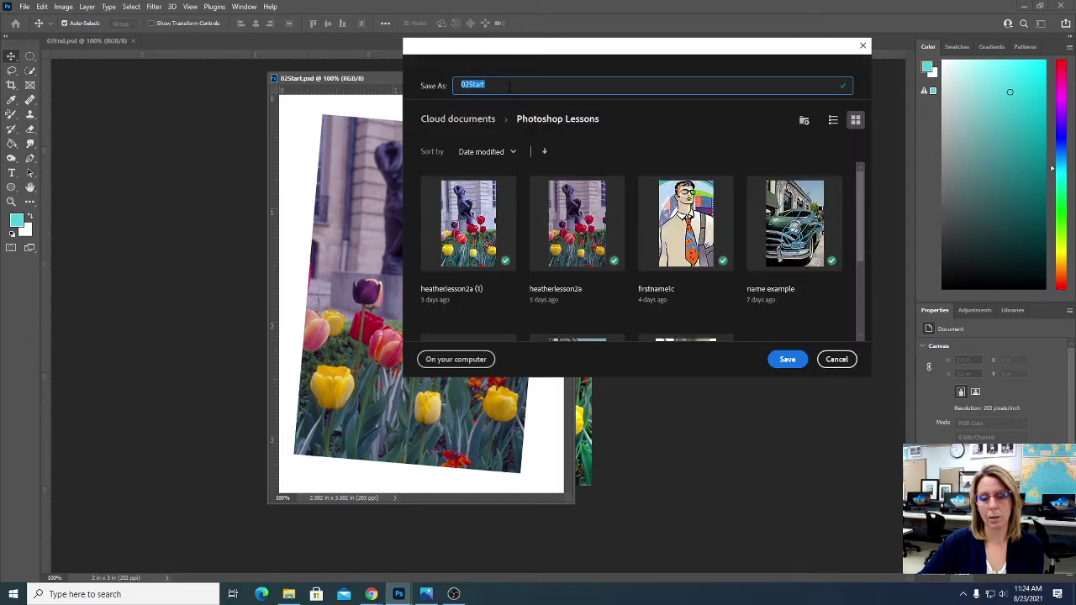
type("heather")
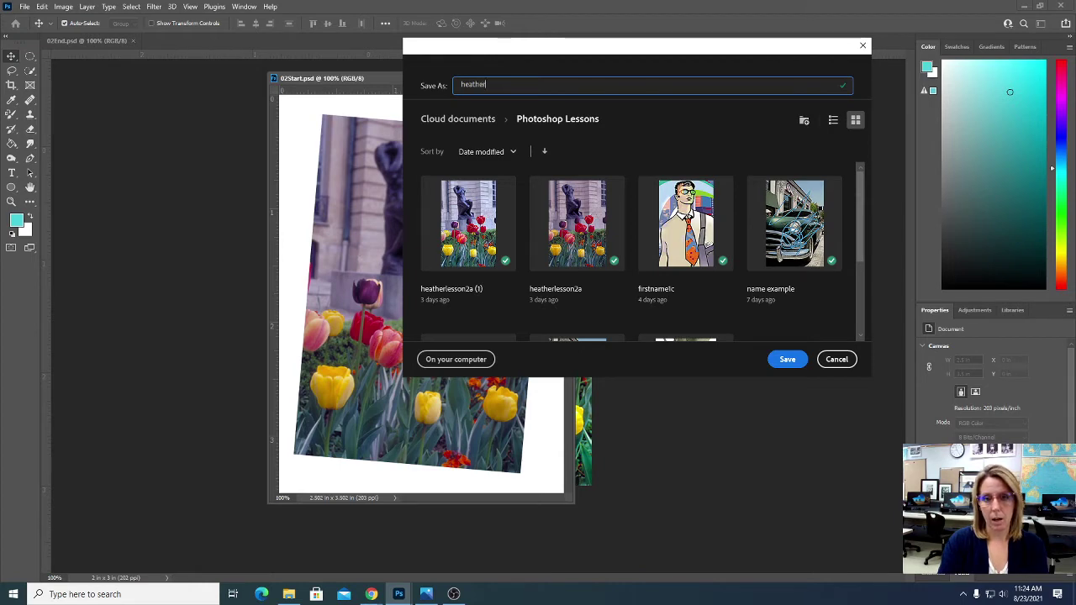
type("lesson2a")
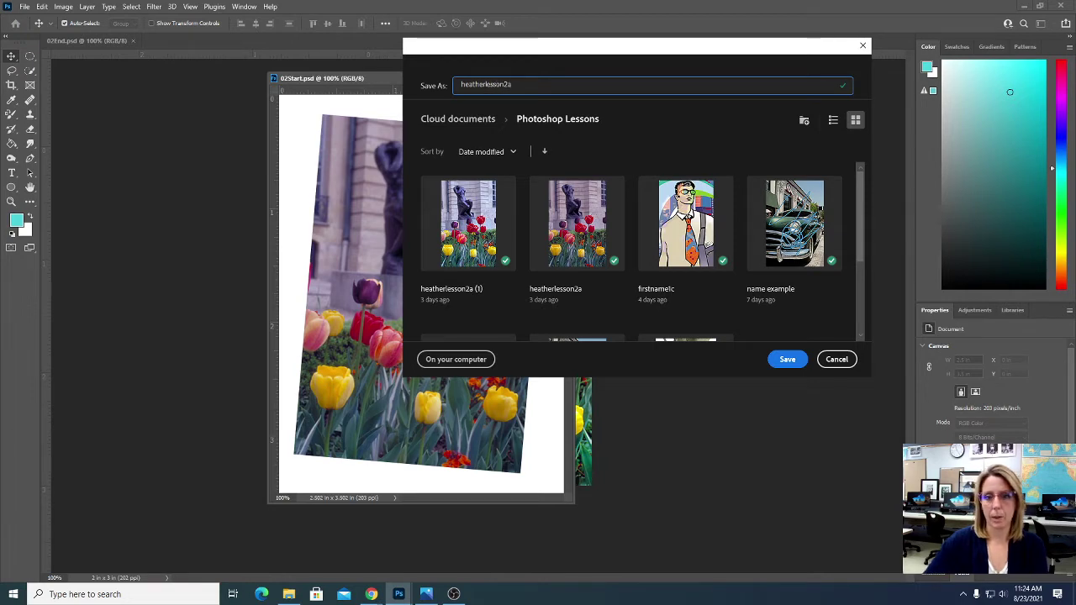
left_click(787, 360)
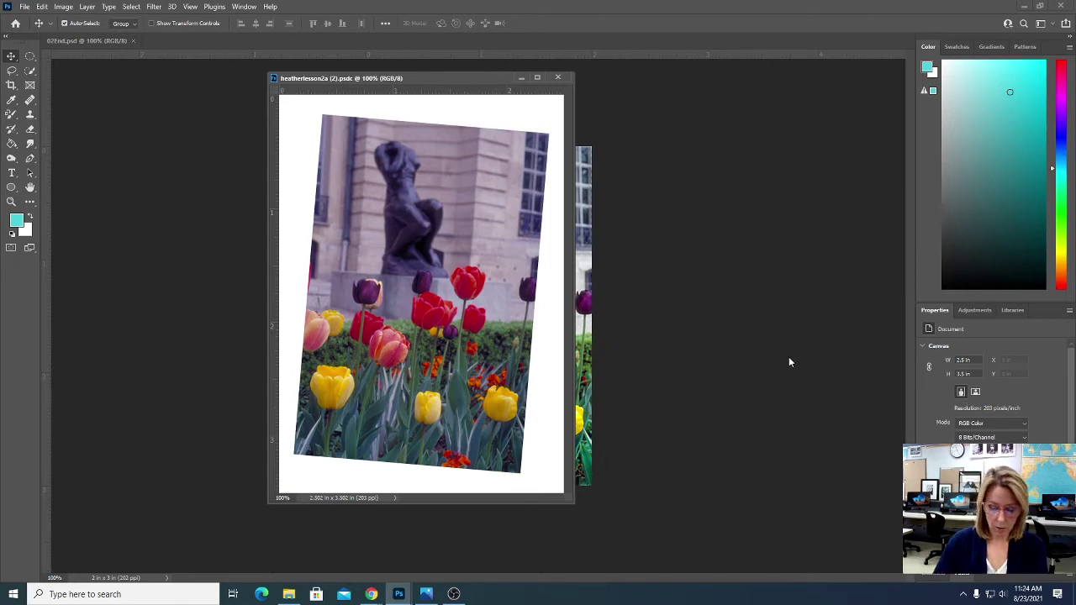
Switch to the photoretouch project slides in Chrome, highlight restoration step 1 about duplicating the original image, and return to Photoshop
mouse_move(371, 594)
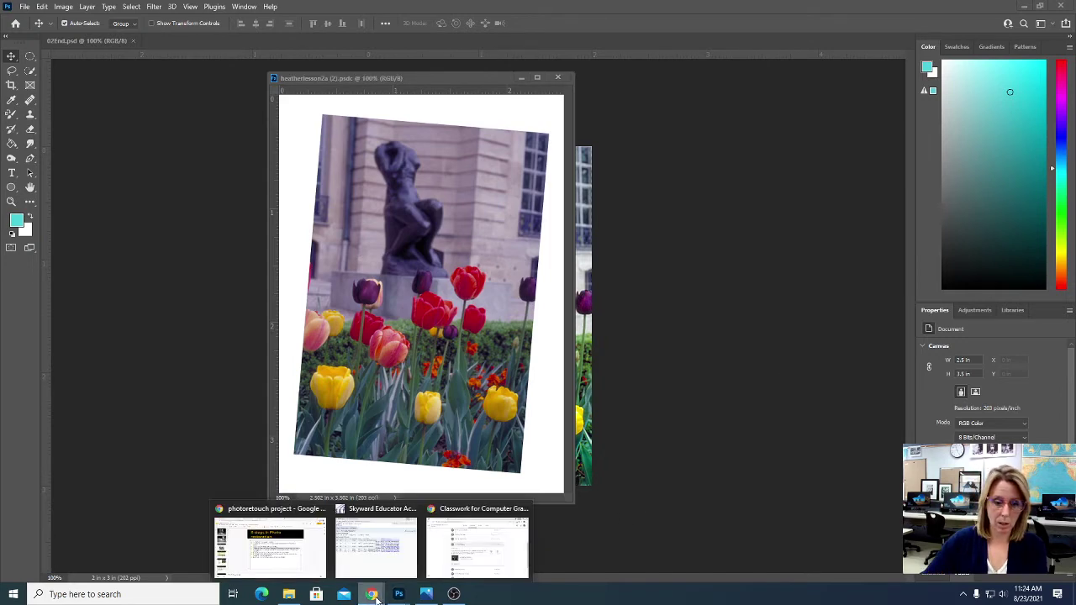
left_click(290, 567)
left_click(498, 237)
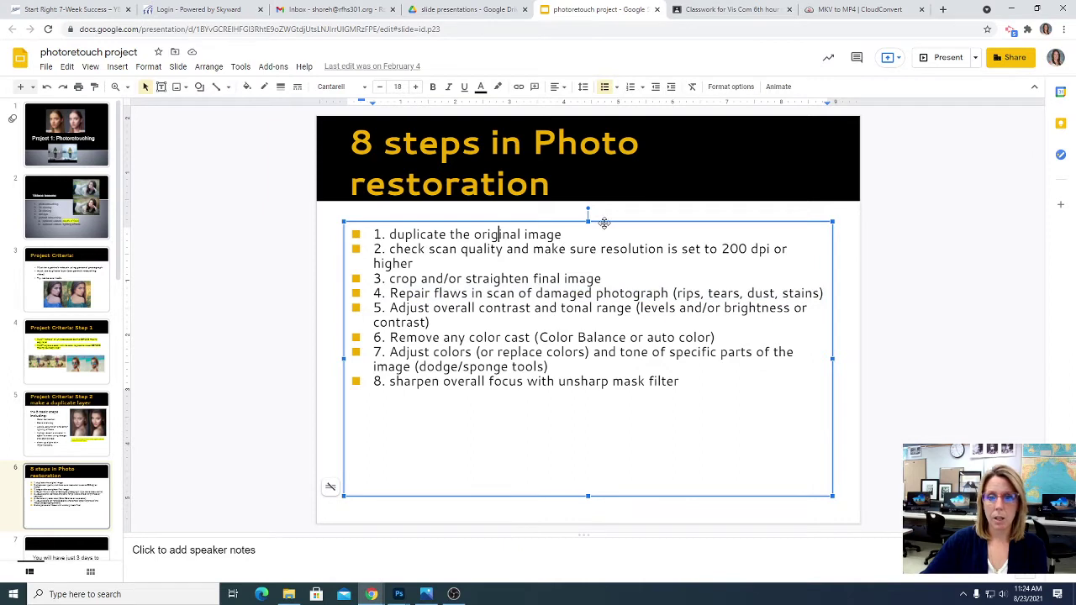
left_click_drag(563, 235, 380, 230)
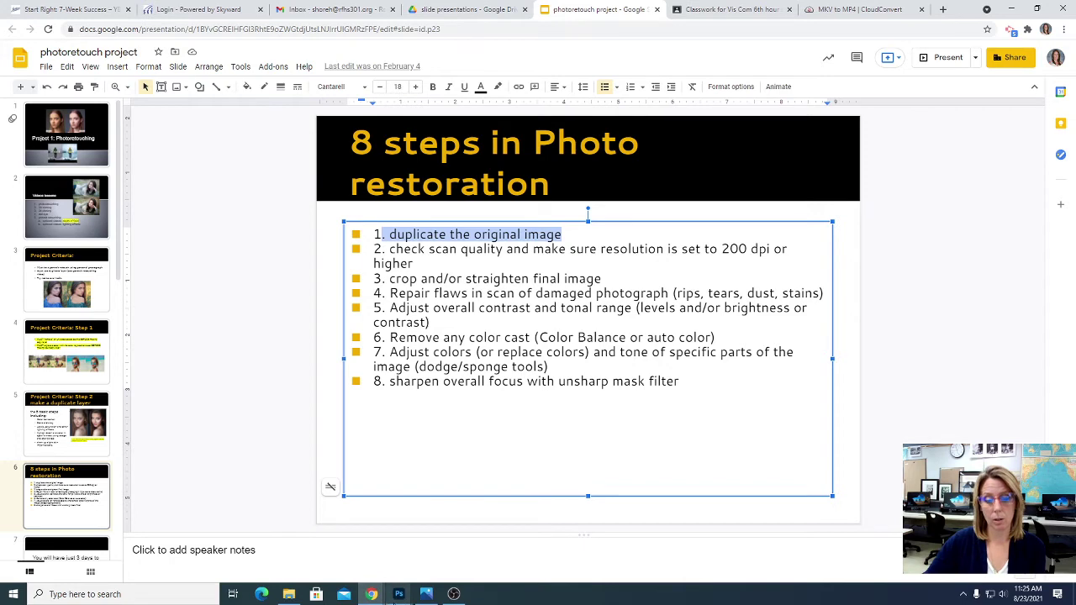
left_click(374, 538)
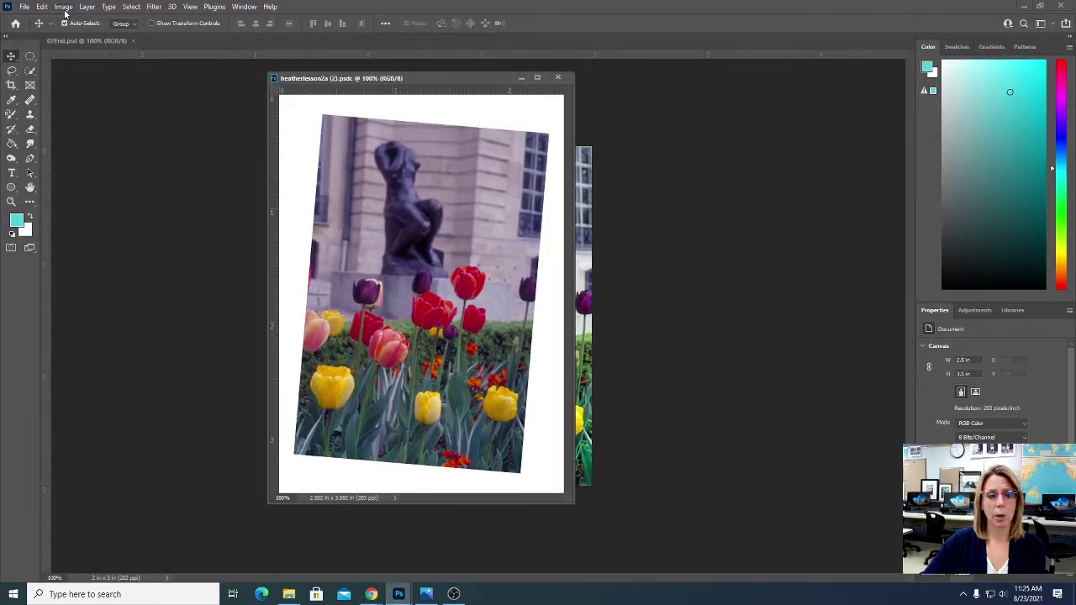
Open the Image Size settings of the lesson2a photo and examine its dimensions and resolution
left_click(63, 7)
left_click(82, 90)
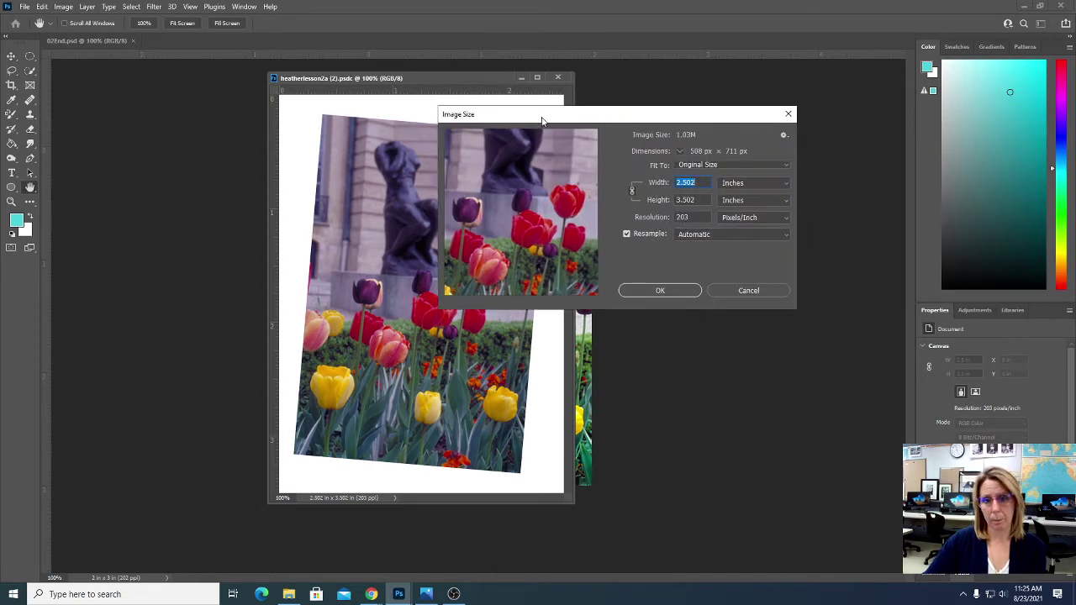
left_click_drag(580, 120, 610, 116)
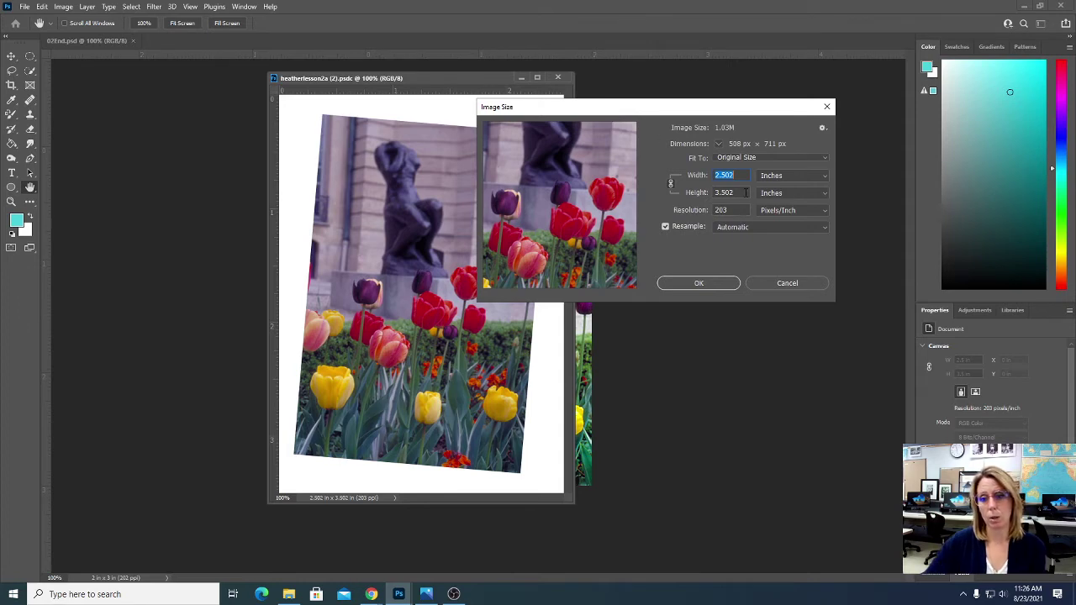
Try a resolution of 300 pixels/inch for the photo and cancel the image size change
double_click(730, 212)
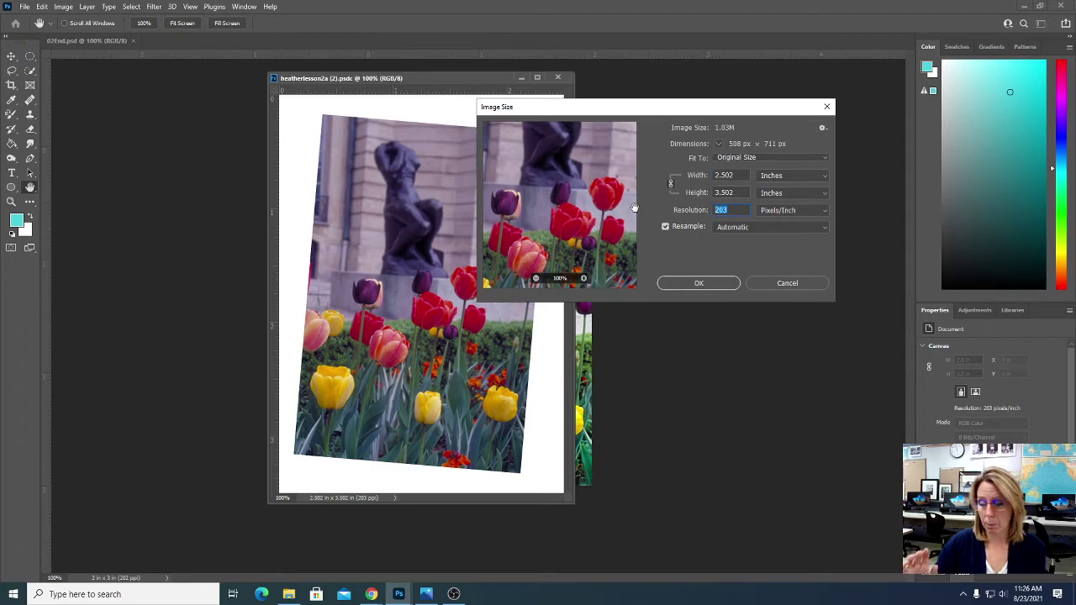
type("300")
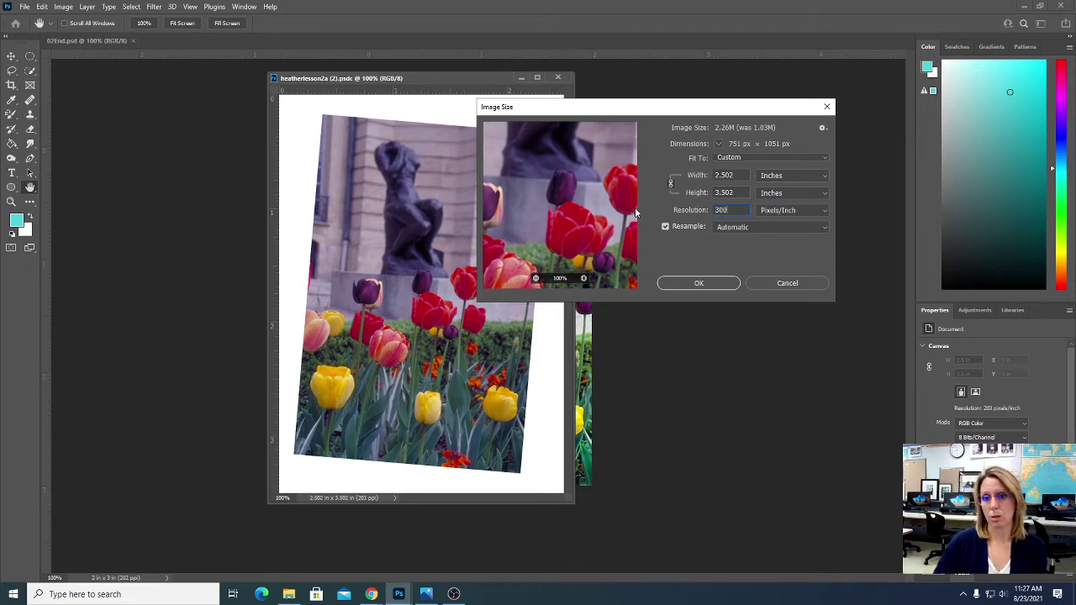
double_click(720, 209)
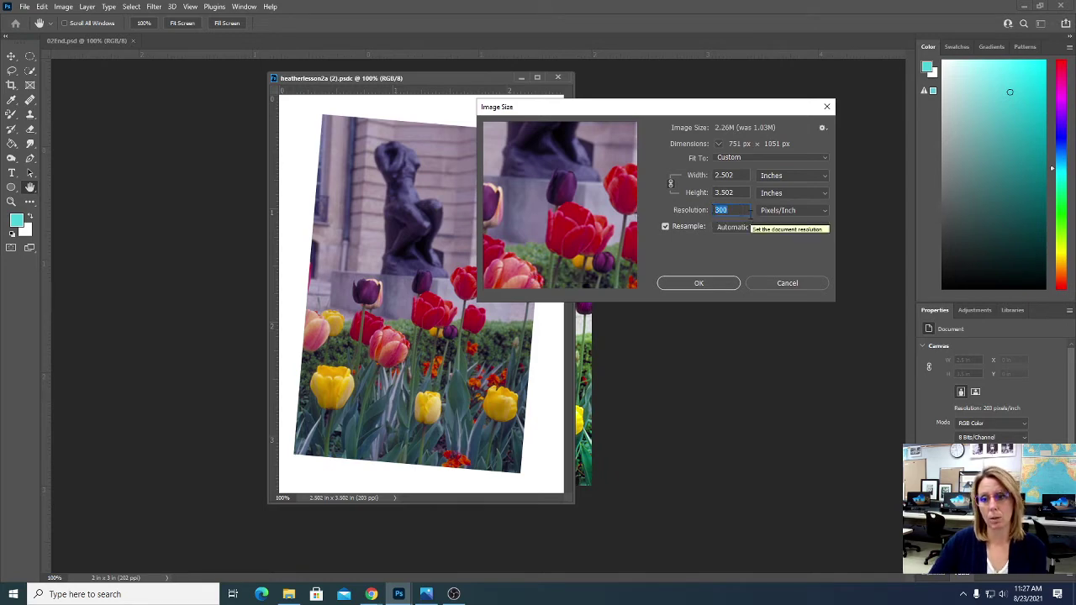
left_click(740, 192)
double_click(740, 192)
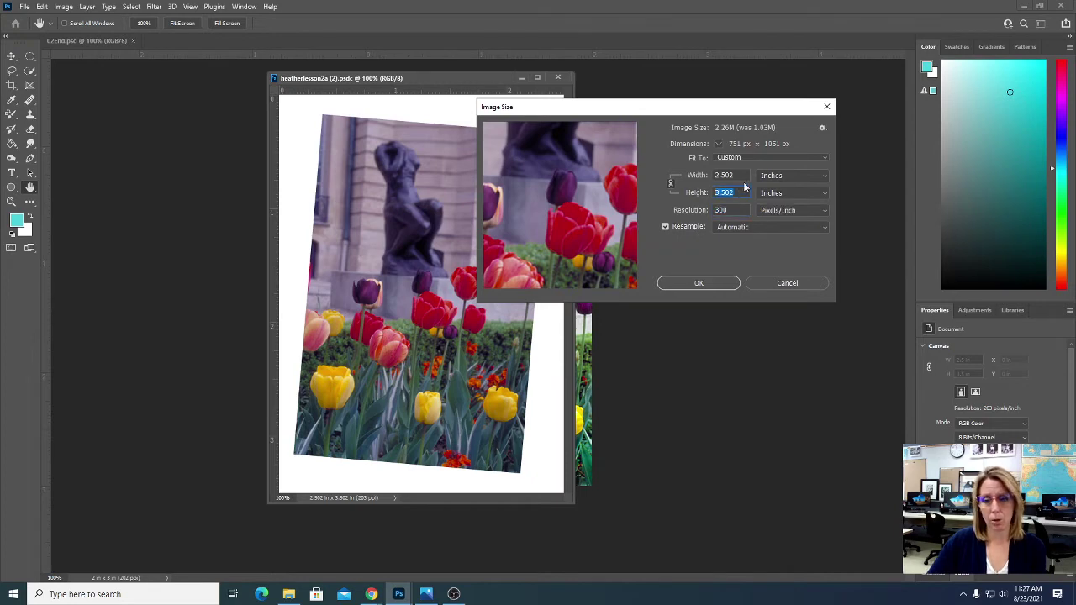
double_click(736, 210)
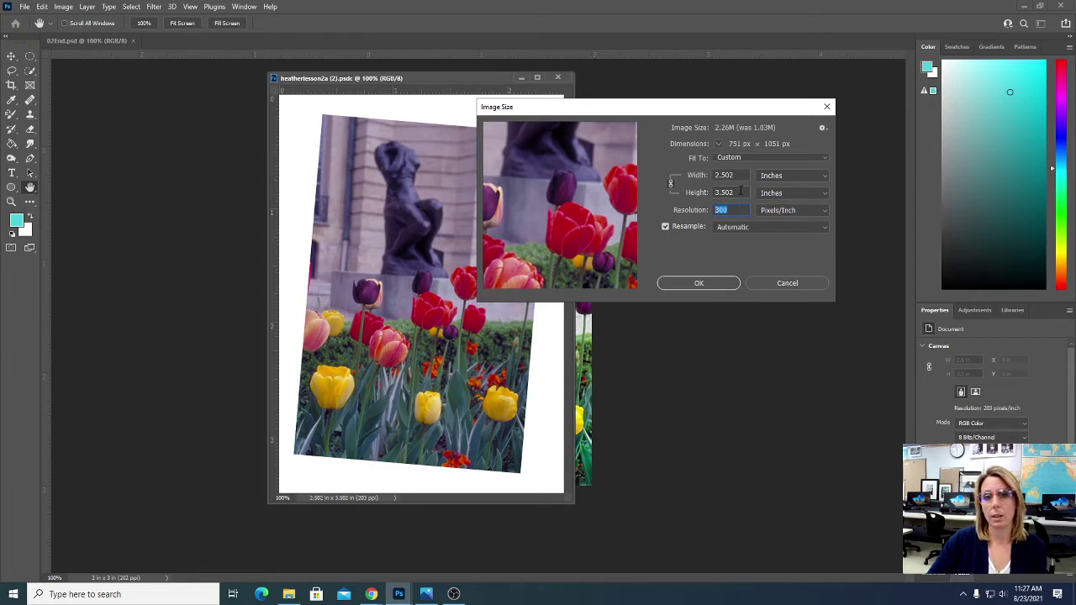
left_click(779, 282)
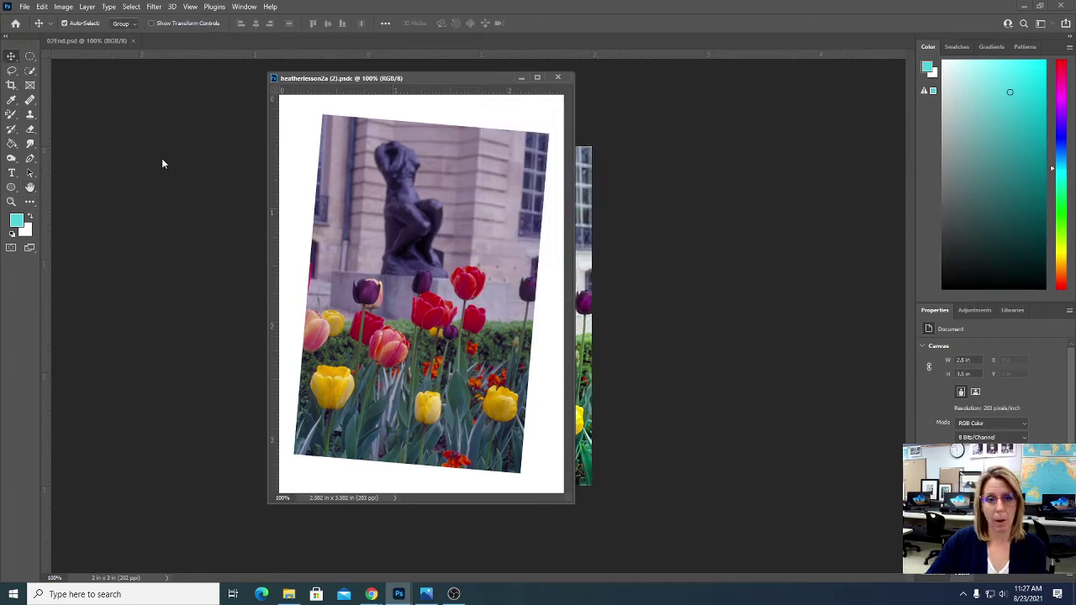
Recheck the photo's width, height and resolution in the Image Size settings and leave them without changes
left_click(64, 7)
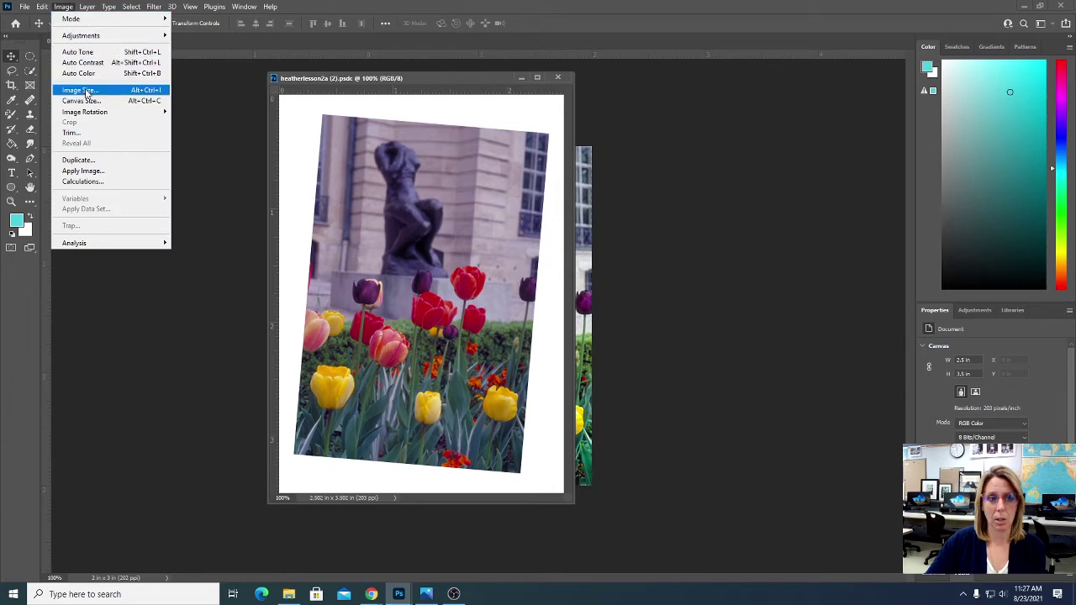
left_click(85, 93)
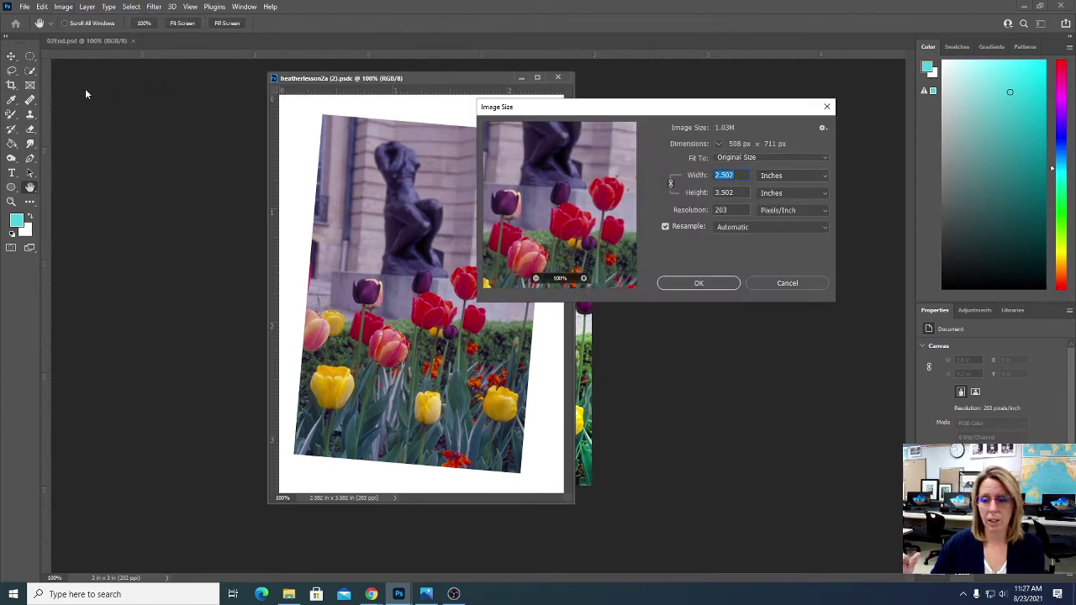
left_click(785, 282)
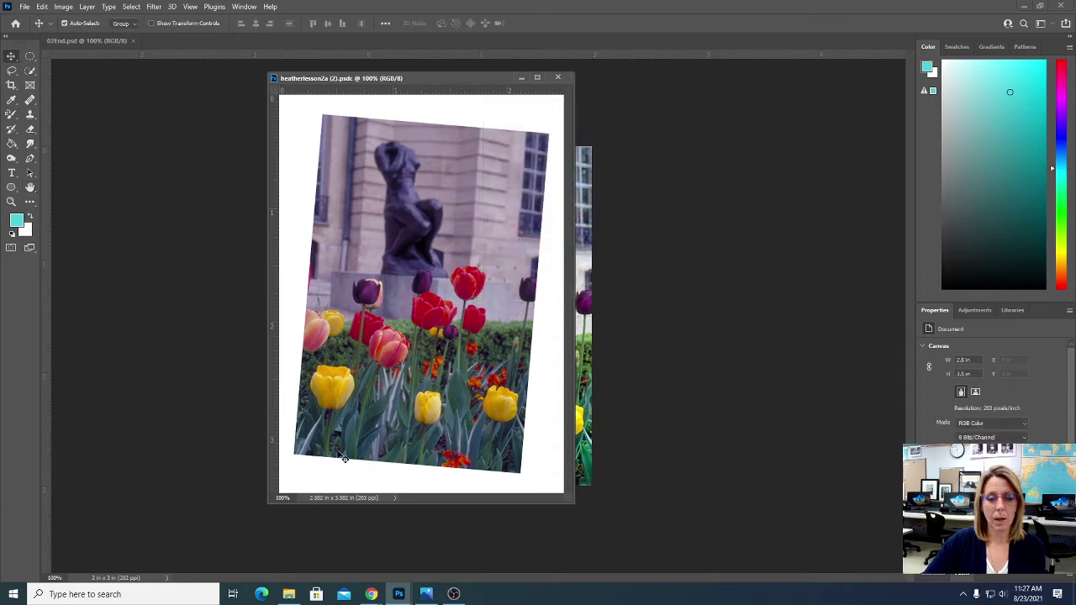
Switch to the slides in Chrome, highlight restoration step 3 about cropping and straightening, and return to Photoshop
mouse_move(370, 594)
left_click(269, 542)
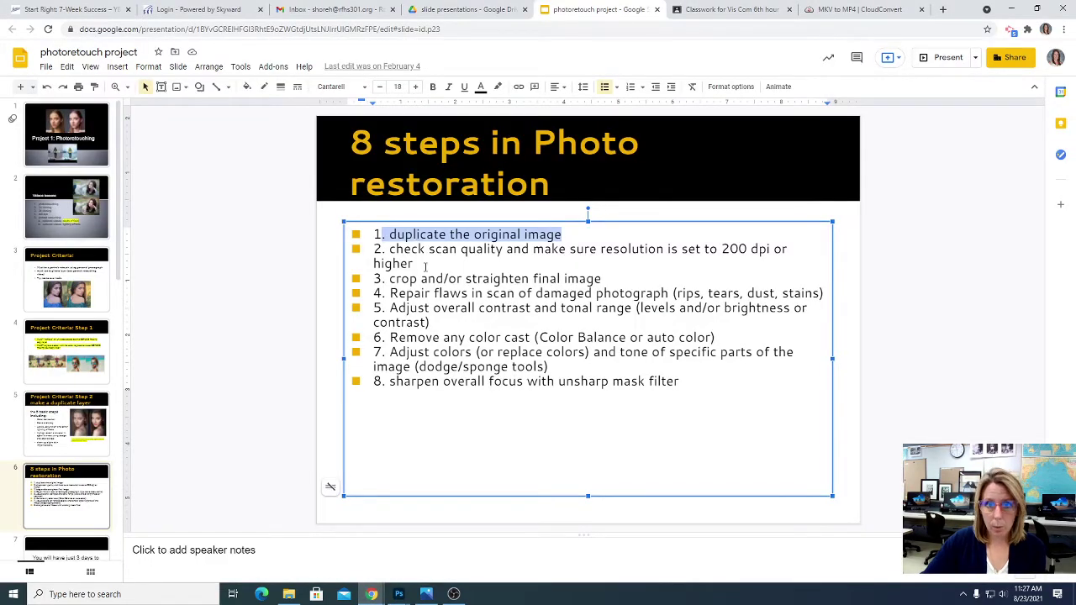
left_click_drag(604, 278, 388, 278)
mouse_move(403, 596)
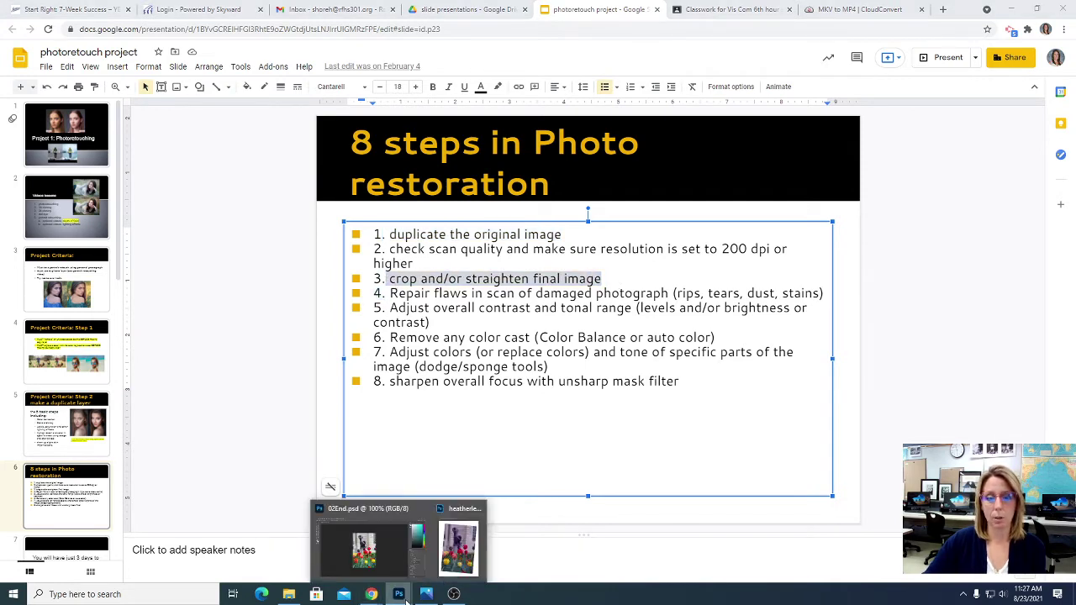
left_click(396, 547)
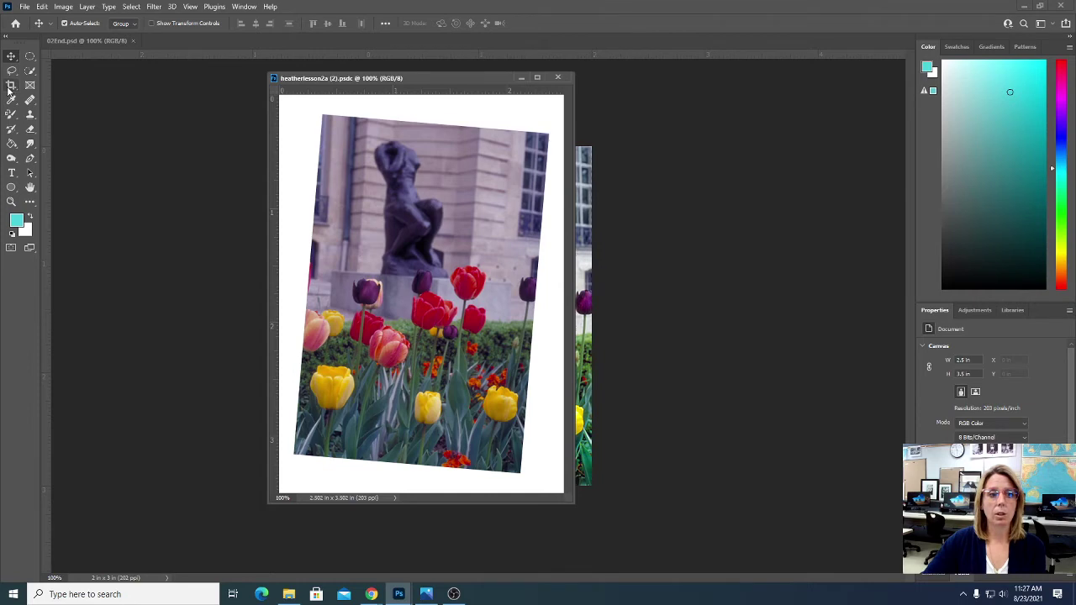
Try cropping the photo inside its white border and rotating it about -4.5° to straighten it with the Crop tool
left_click(11, 86)
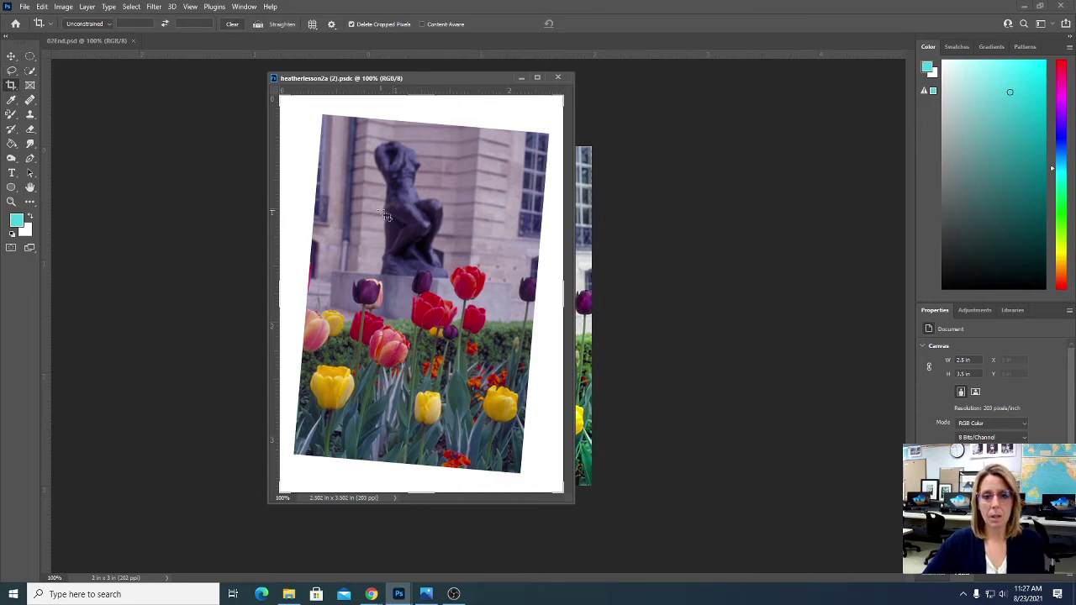
left_click(373, 171)
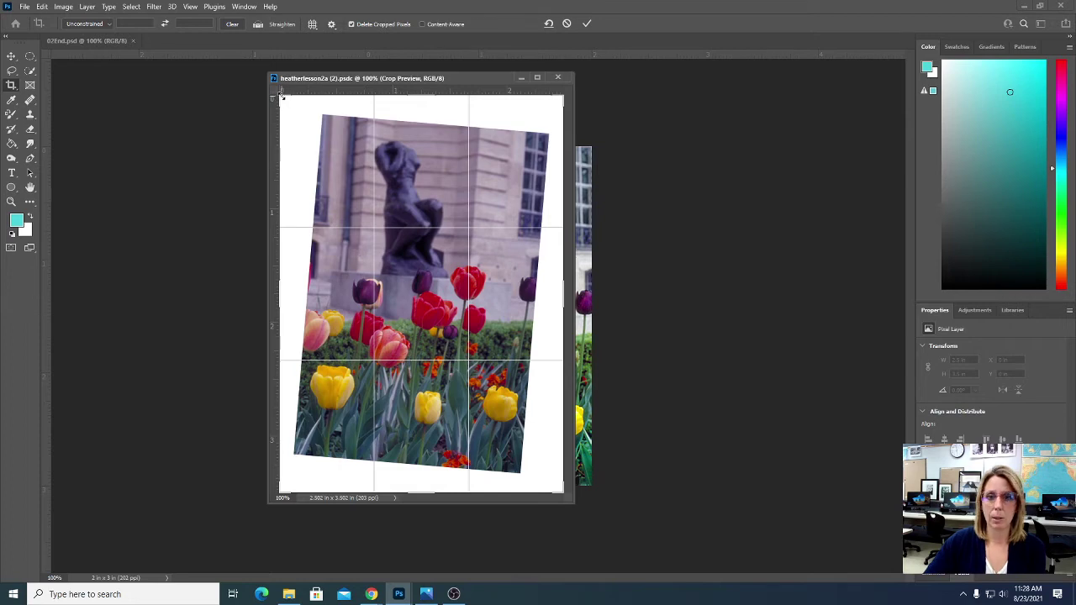
left_click_drag(281, 98, 312, 117)
left_click_drag(542, 479, 523, 455)
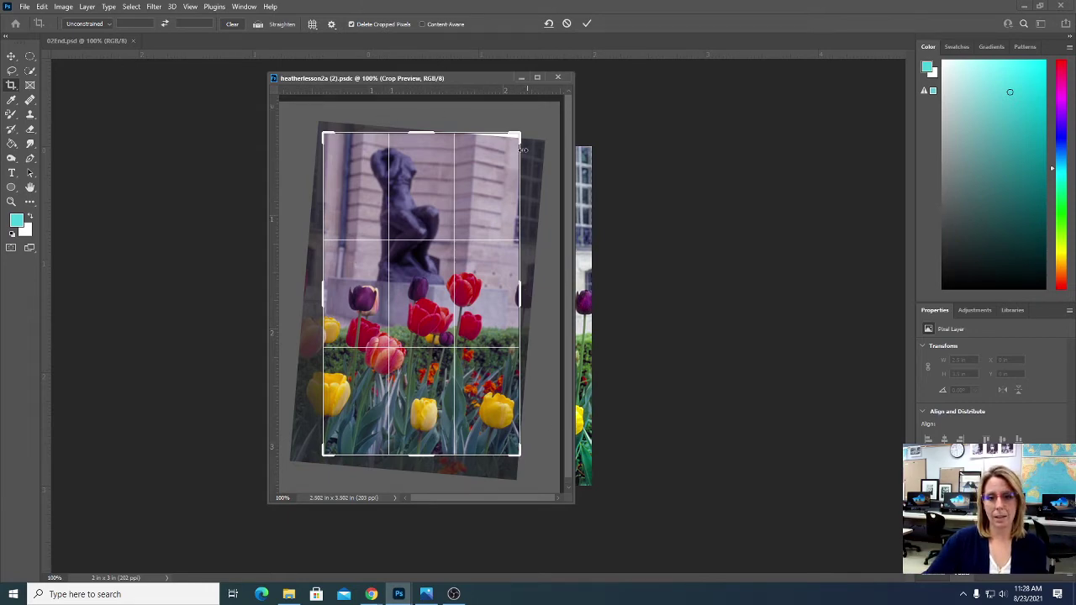
left_click_drag(538, 126, 532, 110)
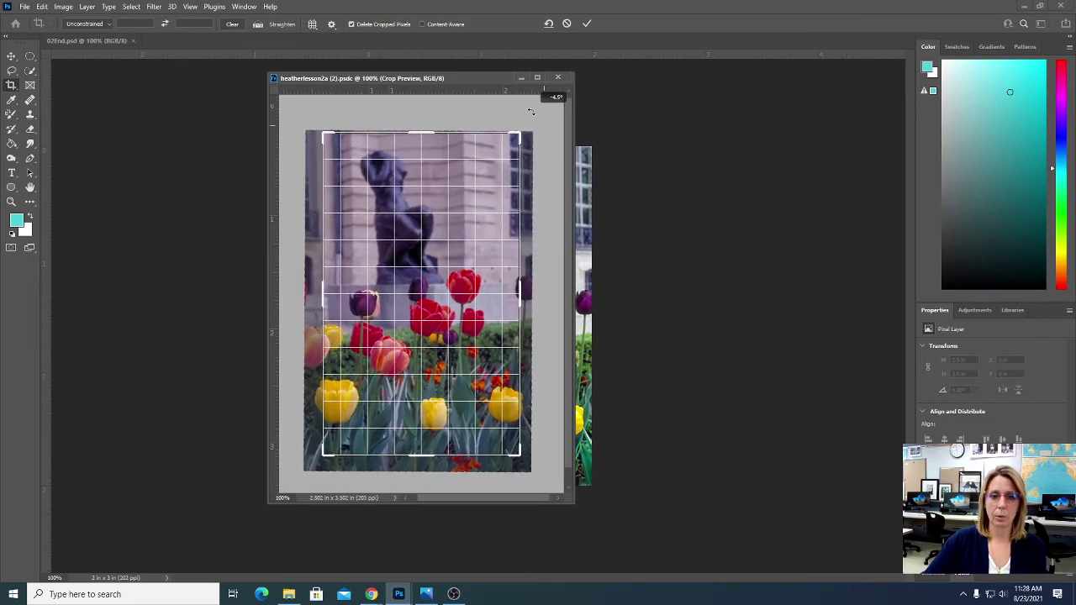
Try fitting all four crop edges to the straightened photo's borders, and cancel the crop
left_click_drag(423, 456, 422, 462)
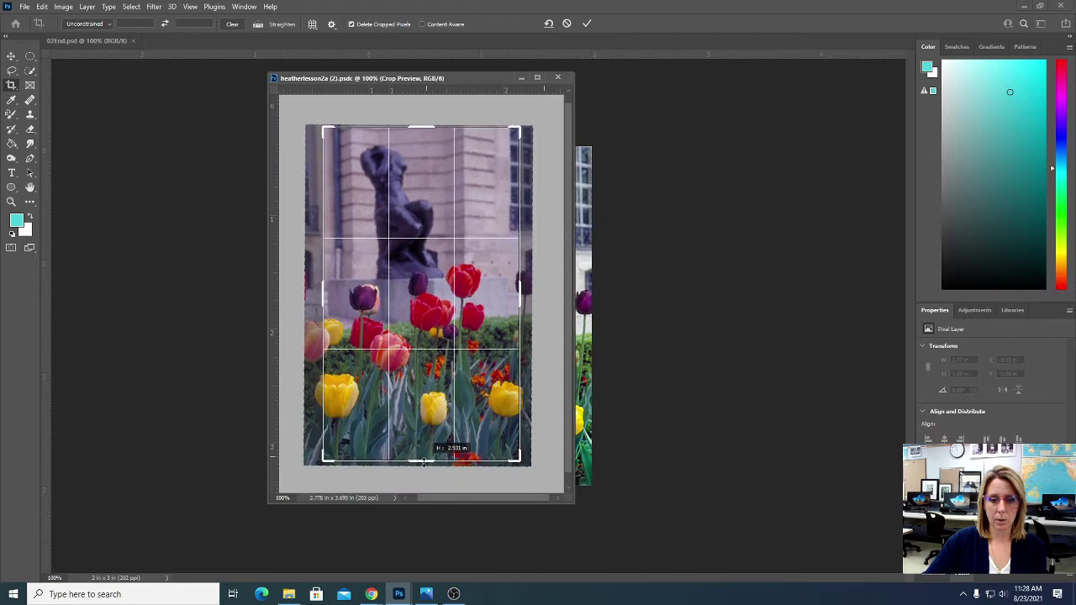
mouse_move(328, 295)
left_mouse_down()
mouse_move(313, 295)
mouse_move(334, 298)
left_mouse_up()
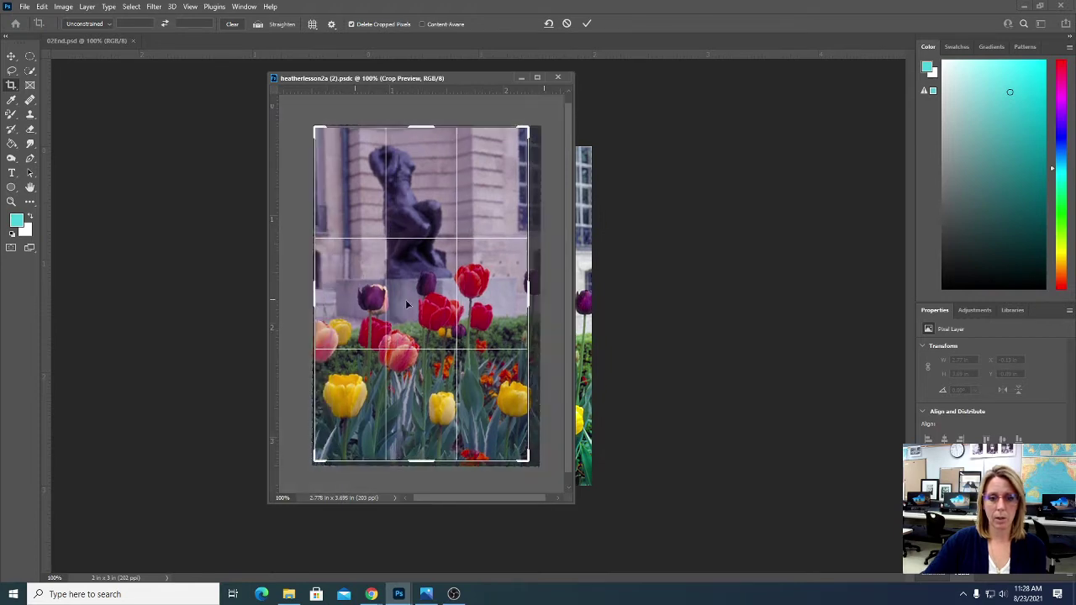
left_click_drag(530, 296, 536, 292)
left_click_drag(423, 125, 427, 127)
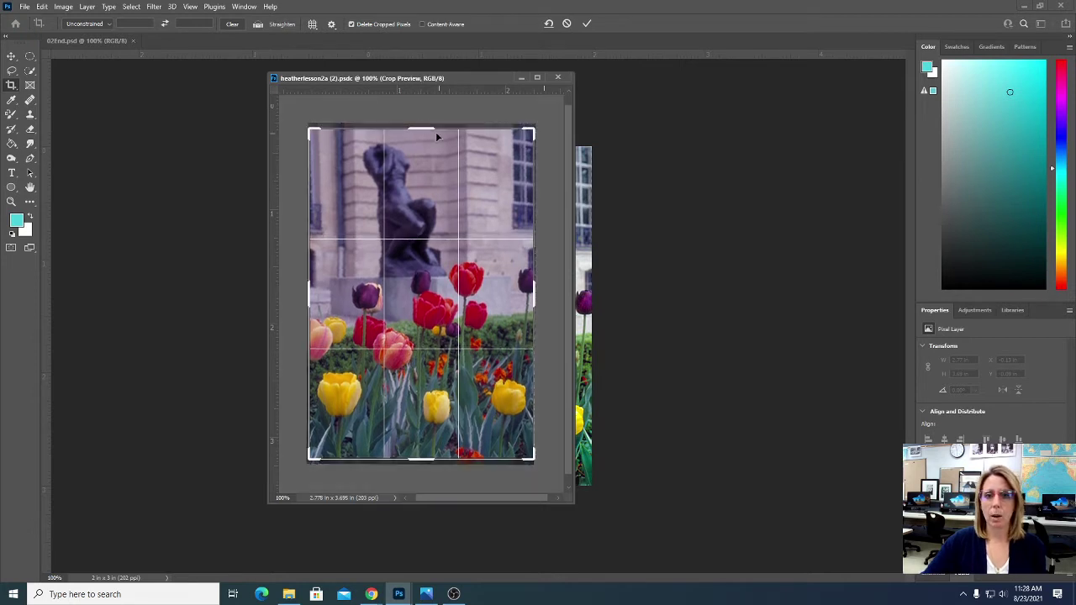
left_click(566, 25)
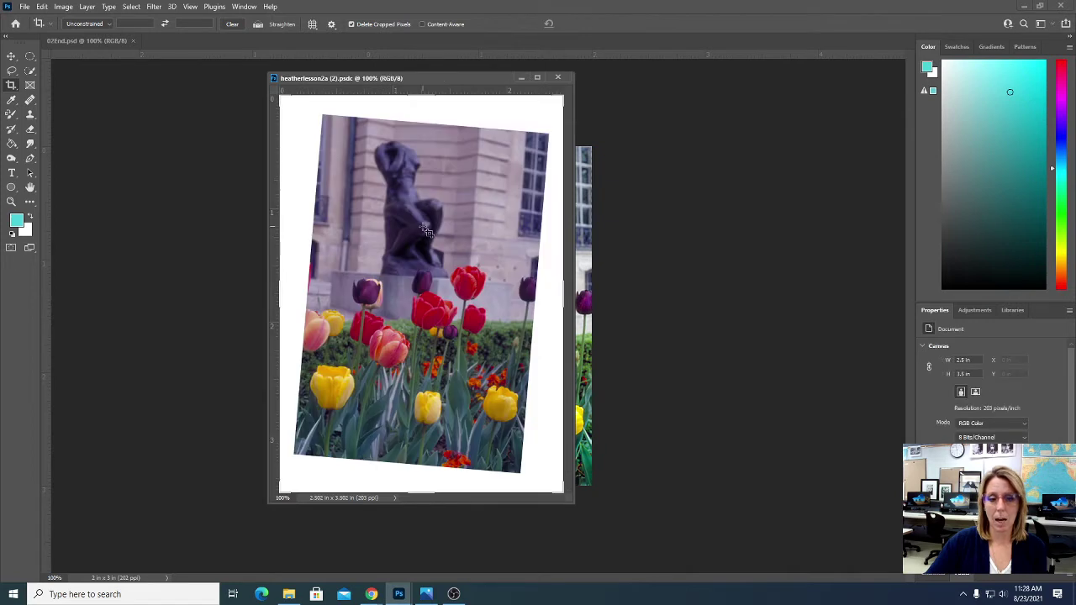
Straighten the tulip photo with the Crop tool, fit the crop edges inside its white border, and apply the crop
left_click(291, 123)
left_click_drag(282, 95, 301, 108)
left_click_drag(539, 485, 547, 405)
left_click_drag(433, 291, 434, 290)
left_click_drag(321, 129, 318, 131)
left_click_drag(529, 283, 532, 281)
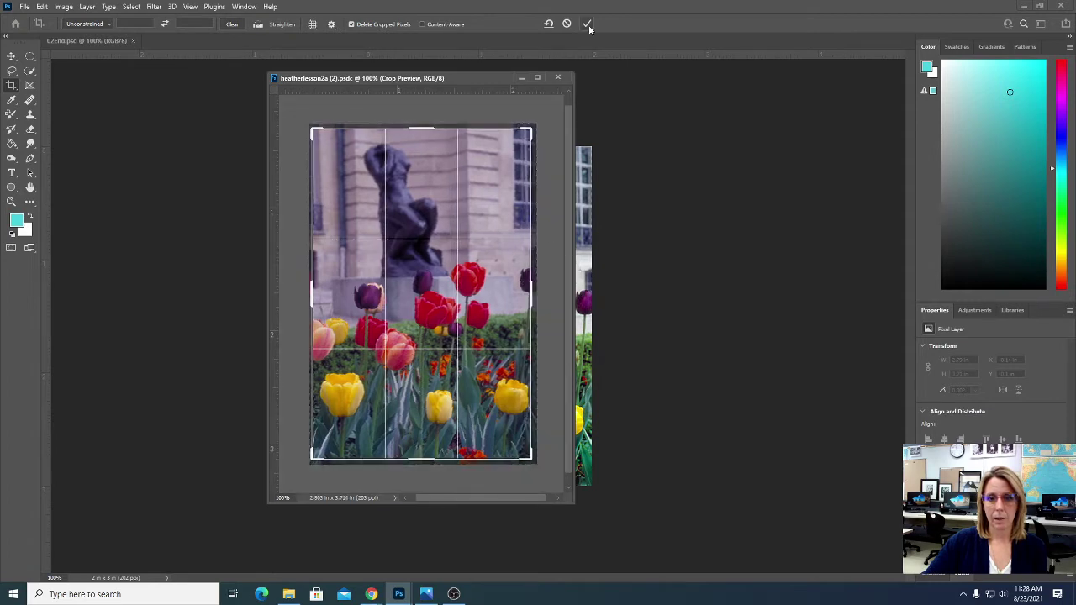
left_click(587, 25)
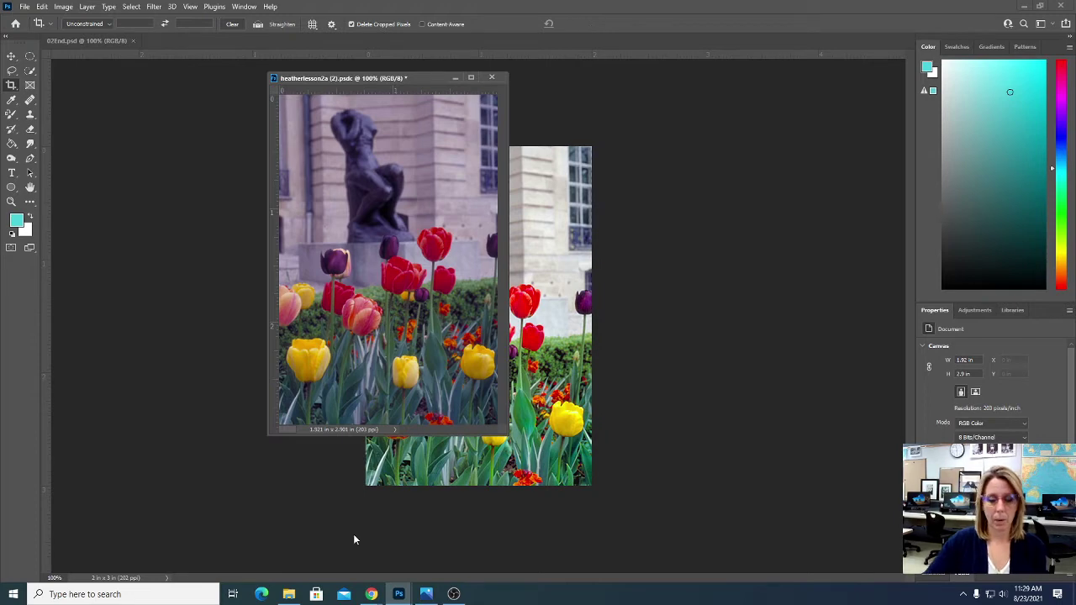
Switch to the slides in Chrome and highlight restoration step 4 about repairing flaws and the levels and brightness options of step 5
mouse_move(370, 594)
left_click(297, 549)
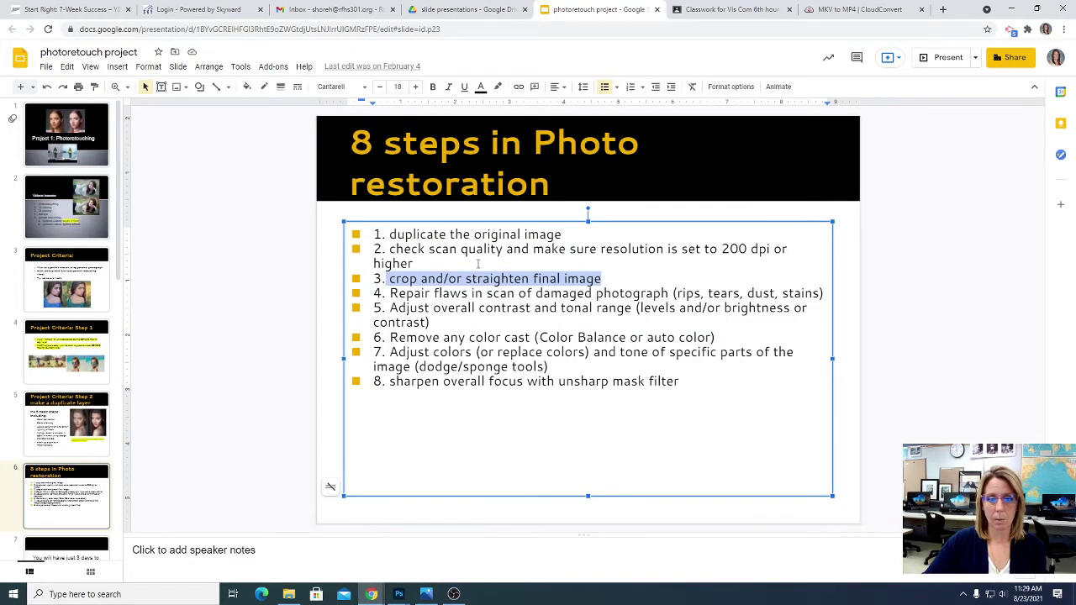
left_click(475, 292)
left_click_drag(822, 293, 380, 294)
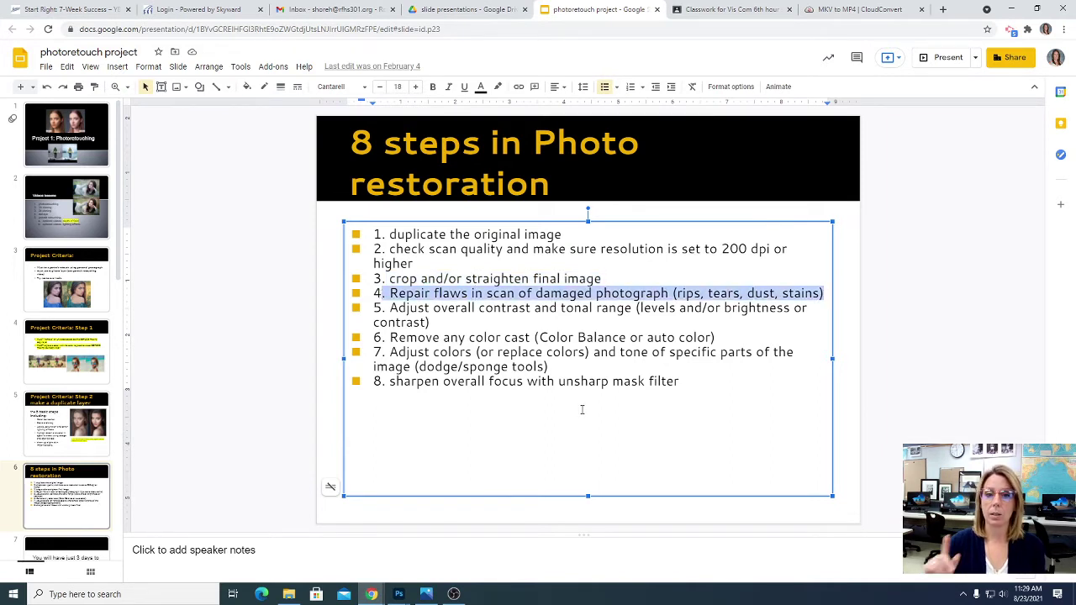
left_click(457, 327)
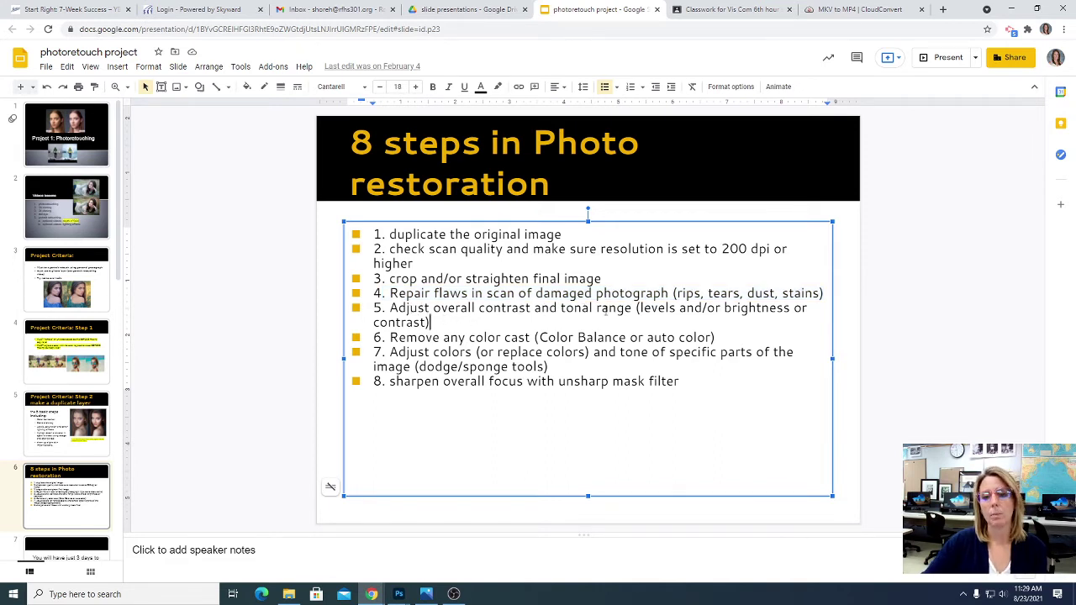
left_click_drag(637, 308, 679, 315)
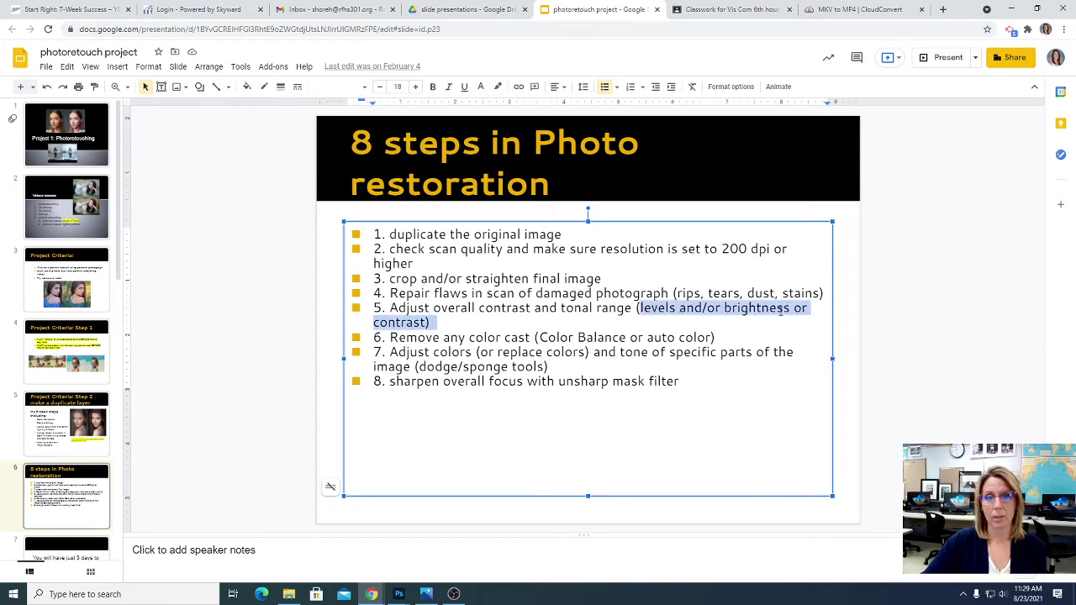
left_click(669, 309)
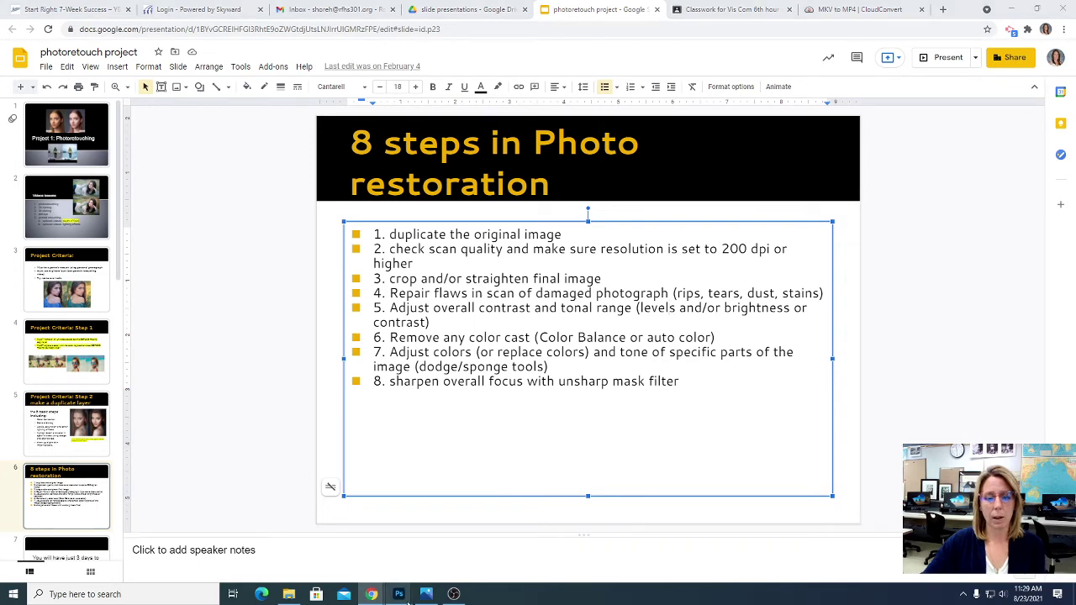
Return to Photoshop and move the cropped photo's window beside the 02End.psd reference image
mouse_move(398, 593)
left_click(364, 496)
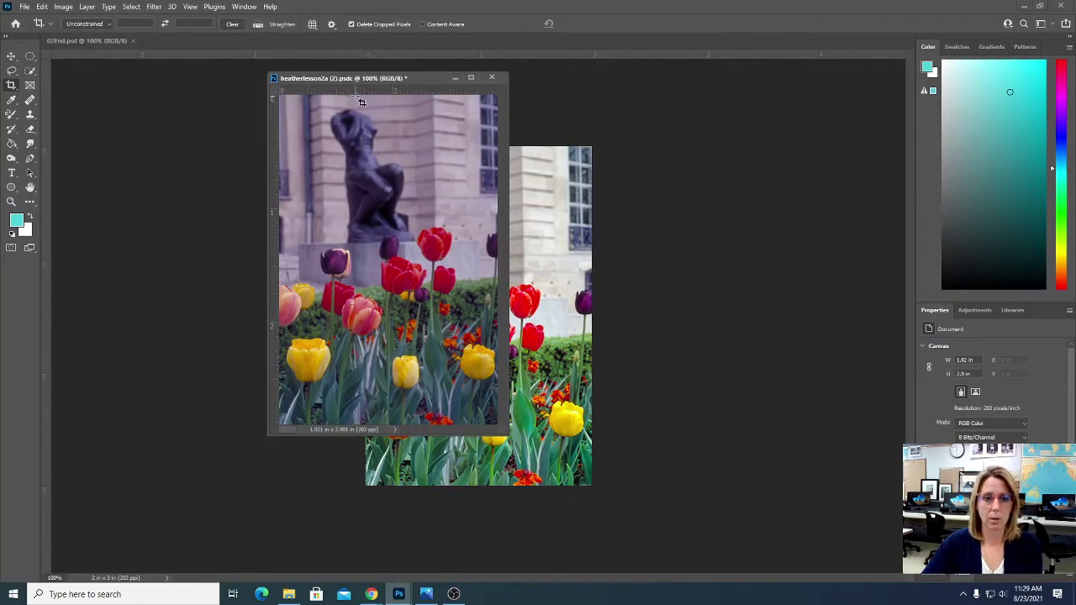
left_click_drag(355, 81, 262, 90)
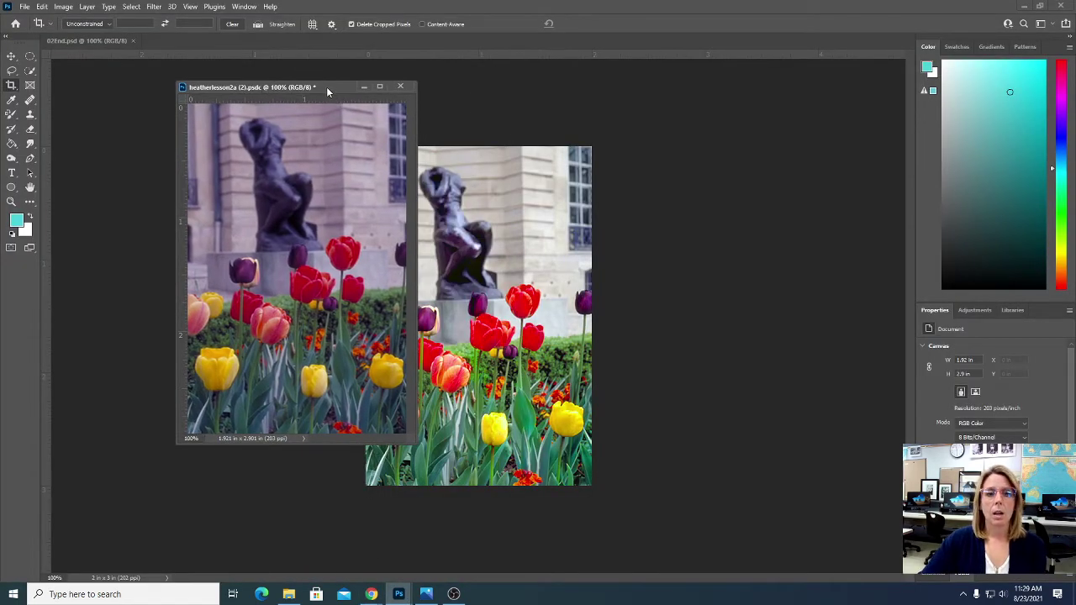
left_click_drag(328, 92, 273, 92)
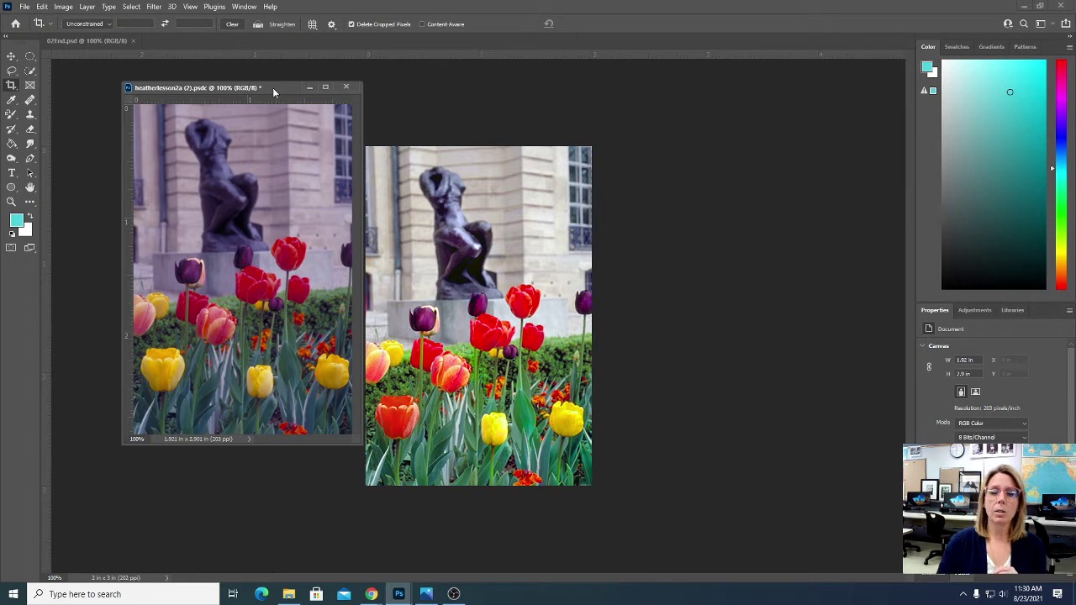
Try Auto Tone on the cropped photo and undo it
left_click(63, 6)
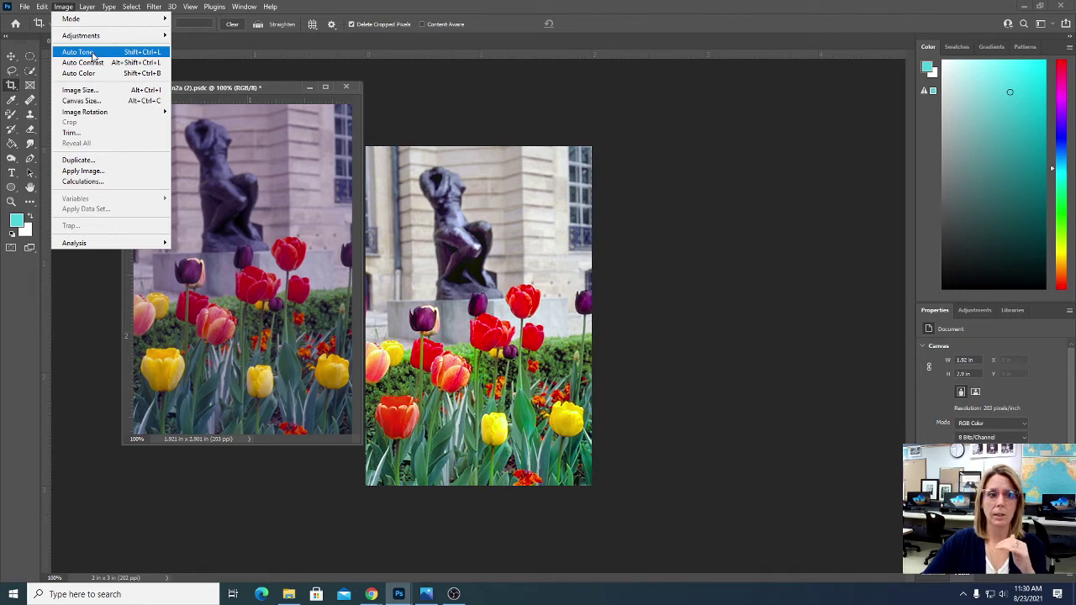
left_click(92, 55)
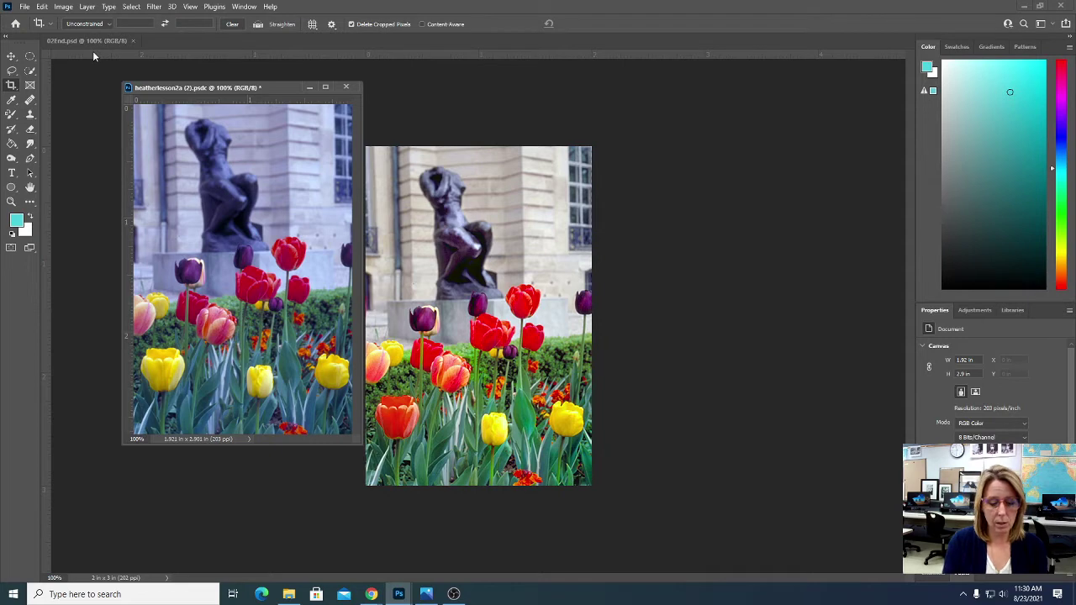
key("ctrl+shift+b")
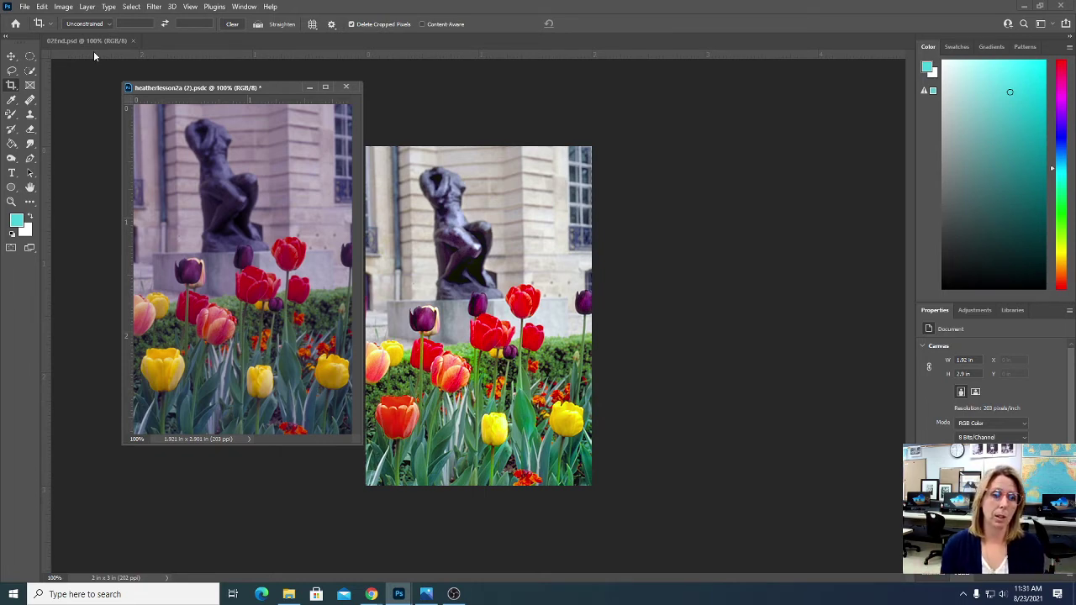
Try a Levels adjustment on the photo with input levels of 21 for shadows, 0.97 for midtones and 195 for highlights
left_click(66, 8)
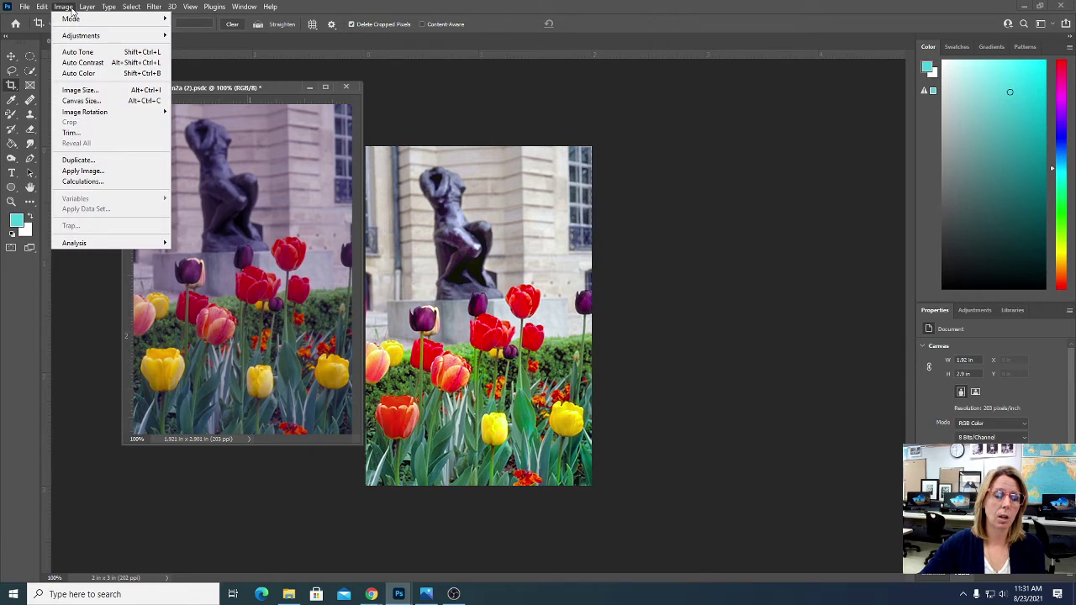
mouse_move(79, 39)
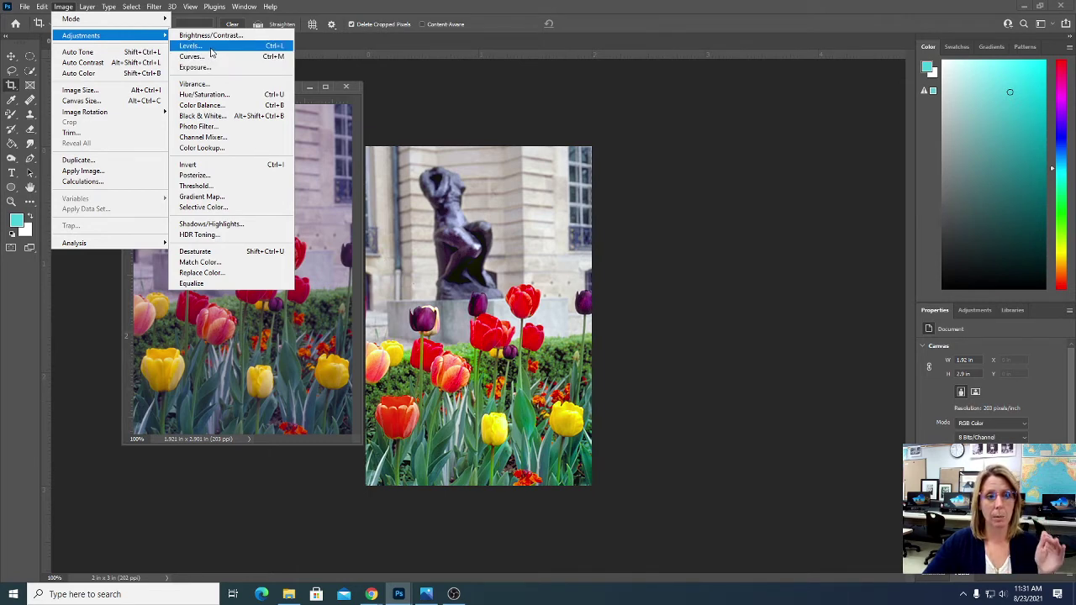
left_click(211, 49)
left_click_drag(226, 91, 495, 101)
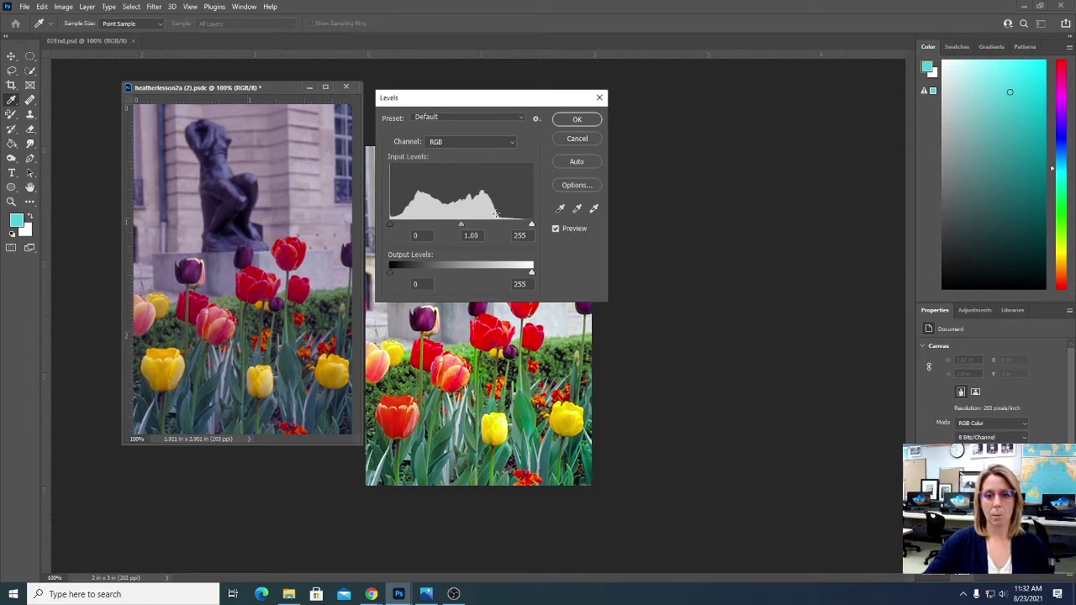
left_click_drag(531, 226, 505, 225)
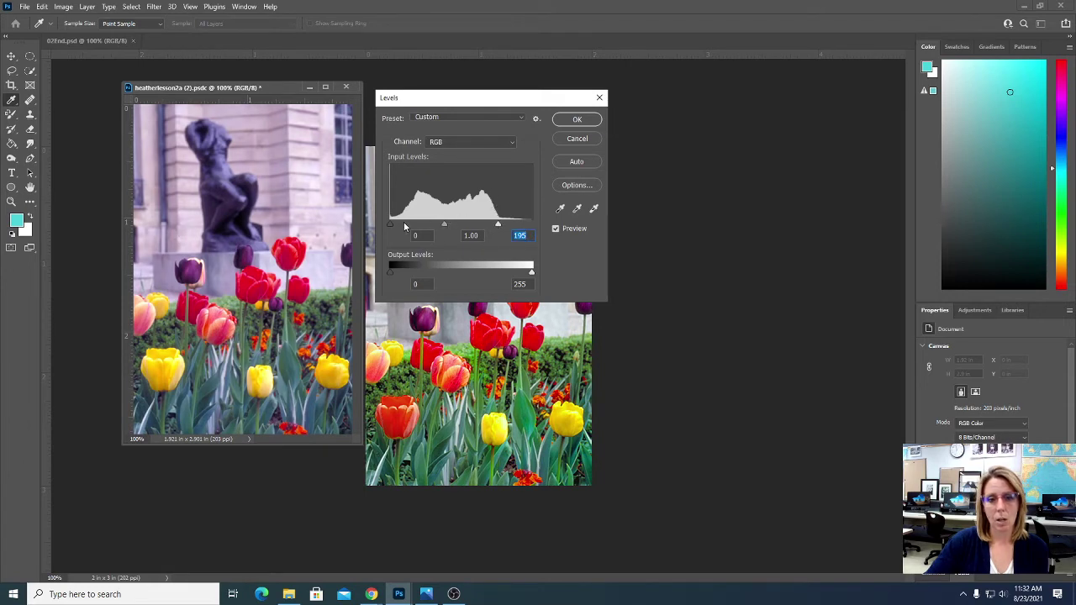
left_click_drag(390, 222, 400, 222)
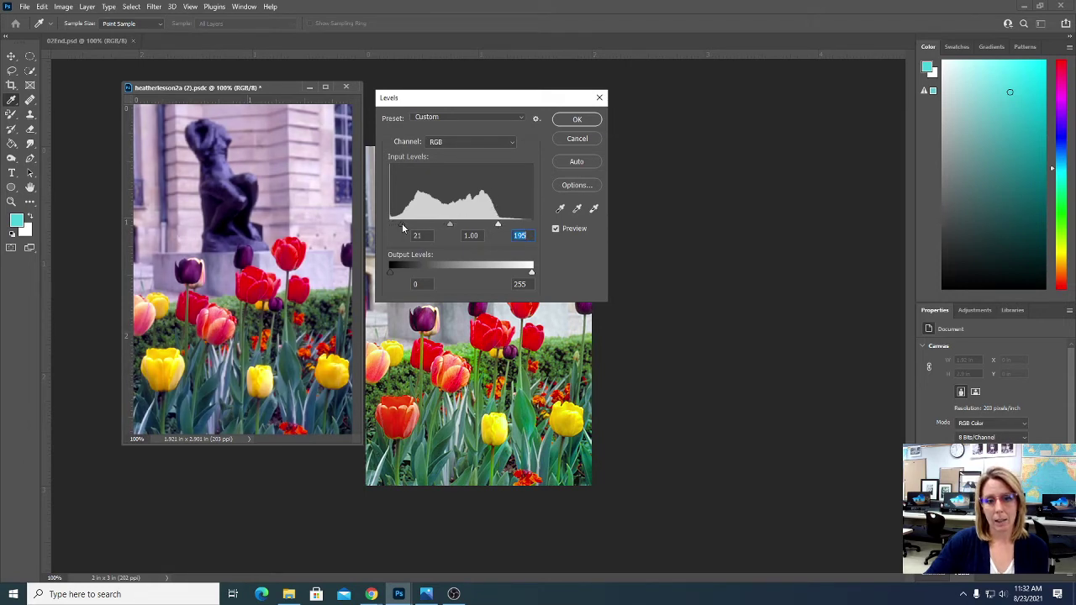
left_click(402, 223)
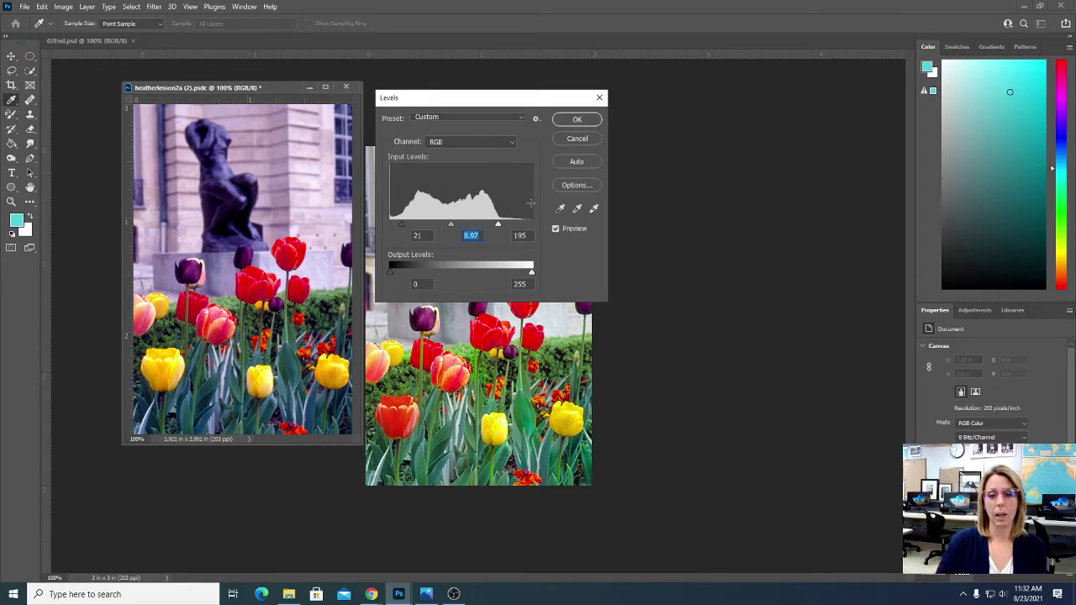
Compare the photo with and without the Levels preview, and cancel the adjustment
left_click(555, 229)
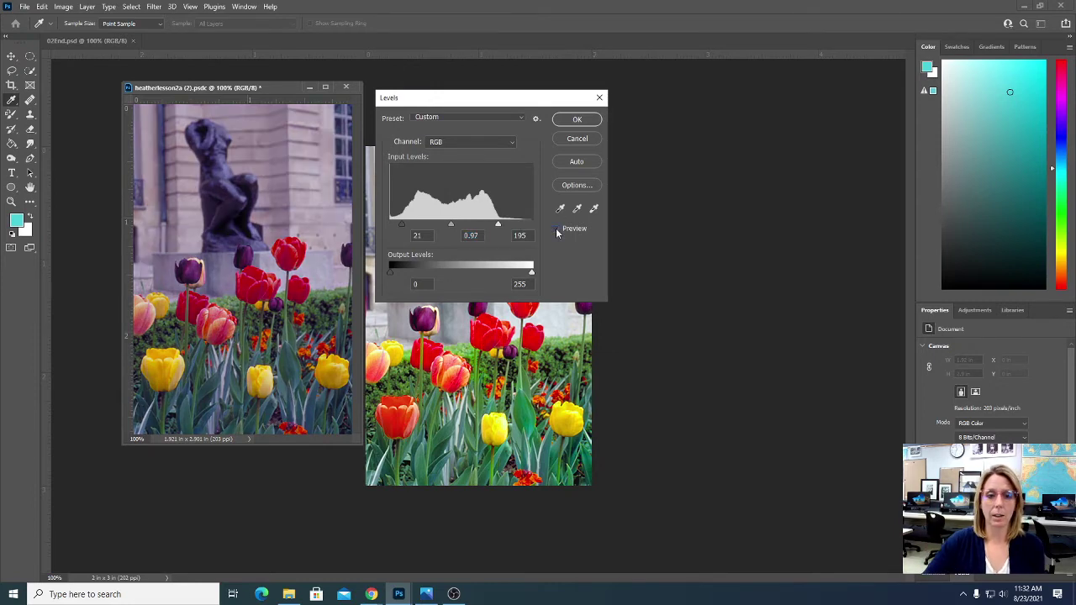
left_click(556, 229)
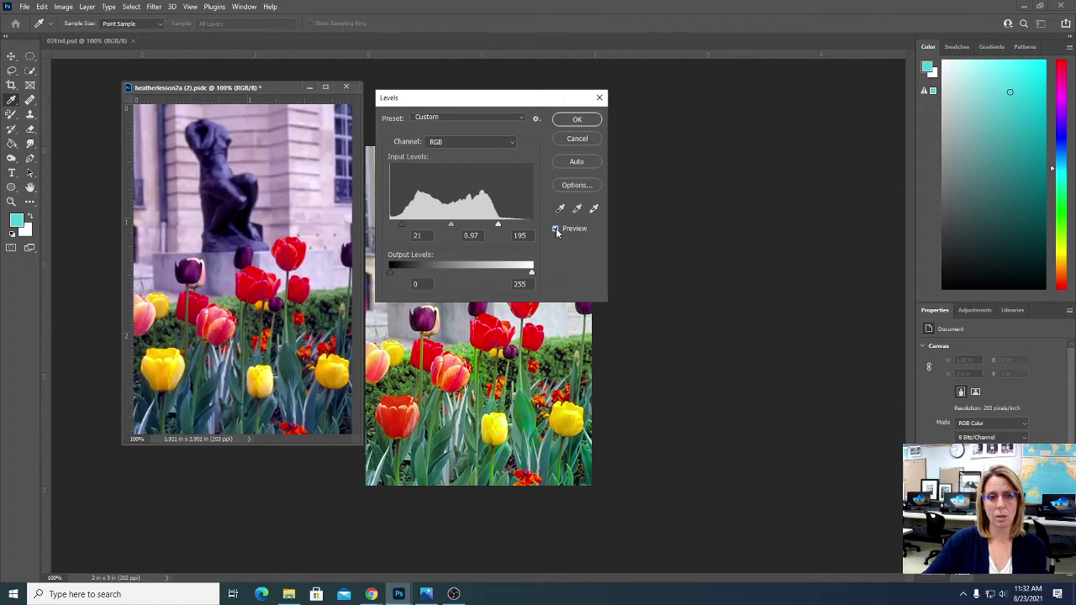
left_click(556, 229)
left_click(556, 229)
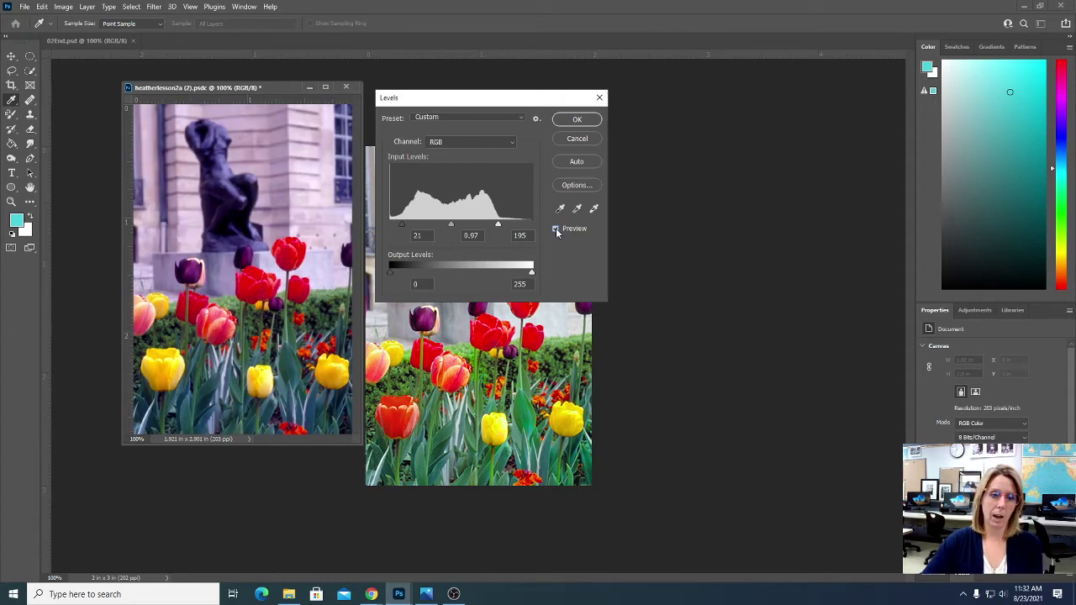
left_click(556, 230)
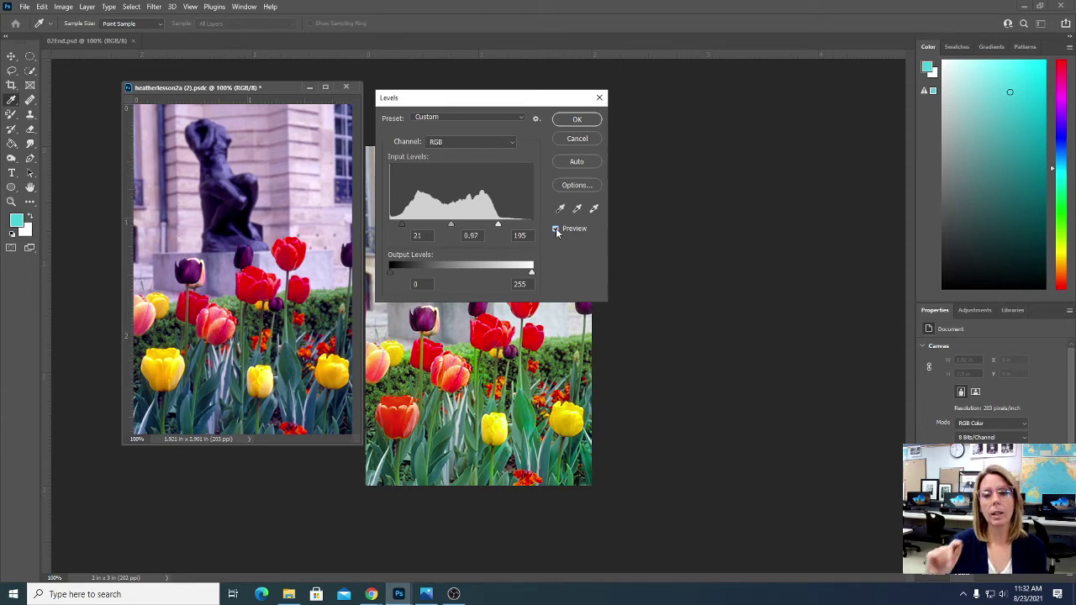
left_click(578, 139)
key("c")
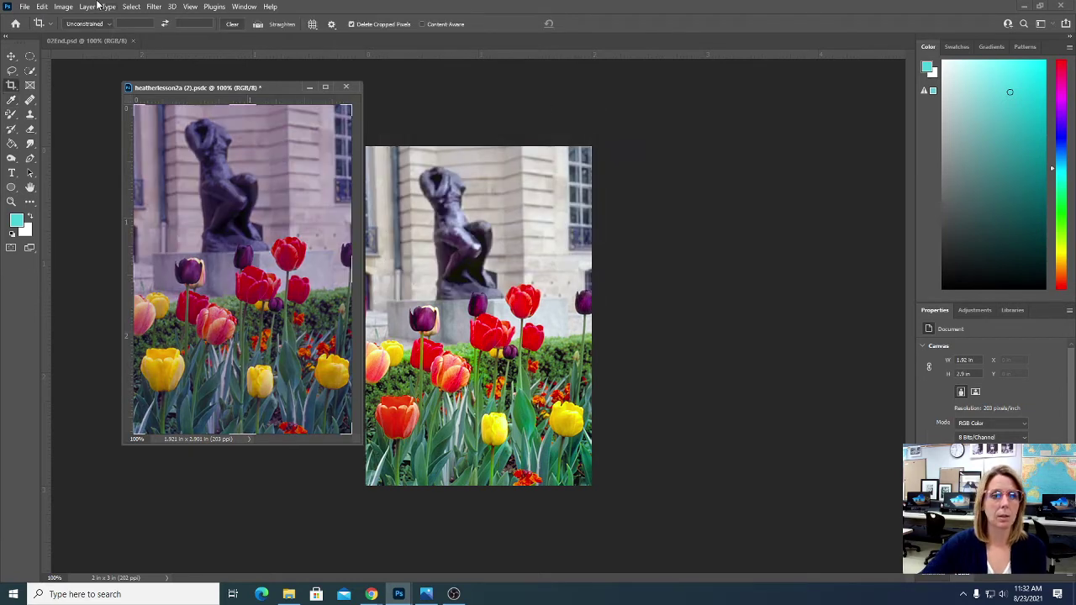
Try a Brightness/Contrast adjustment on the photo with brightness 35 and contrast 33, and cancel it
left_click(63, 7)
mouse_move(77, 37)
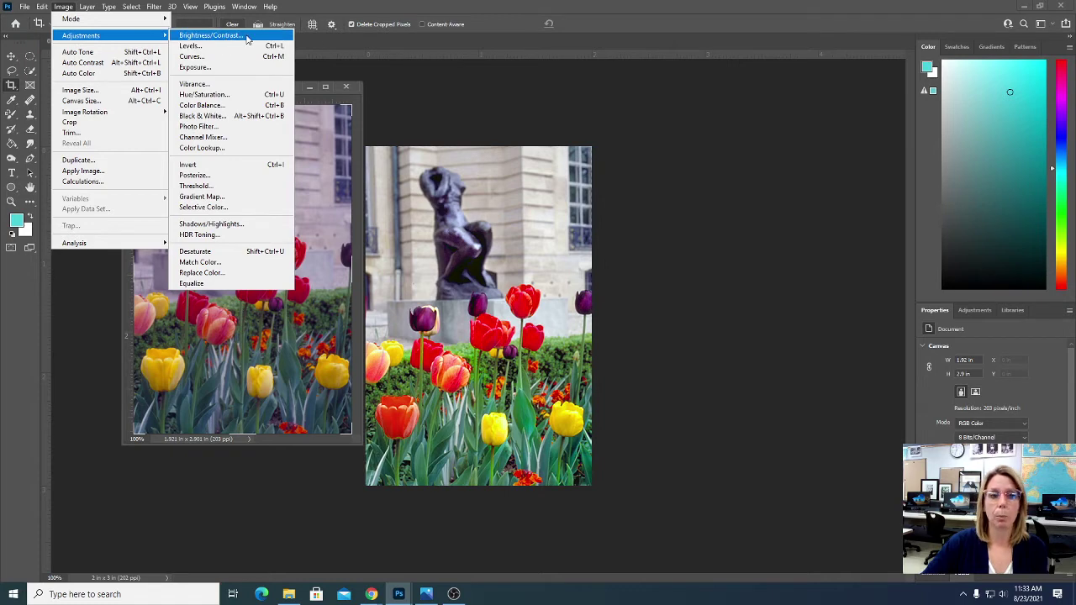
left_click(248, 39)
left_click_drag(242, 115, 493, 120)
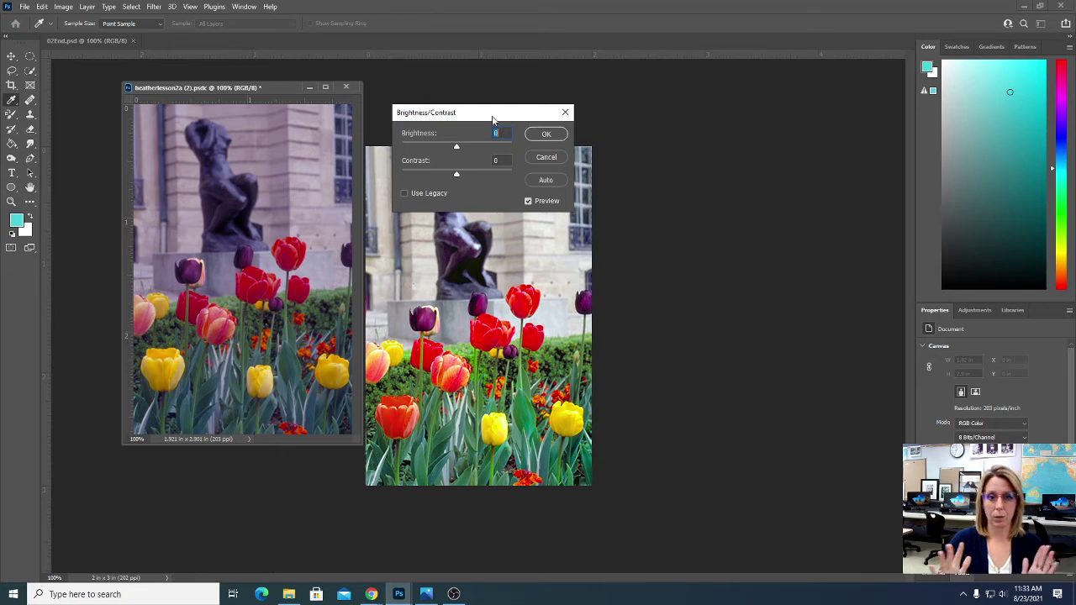
left_click_drag(456, 149, 468, 147)
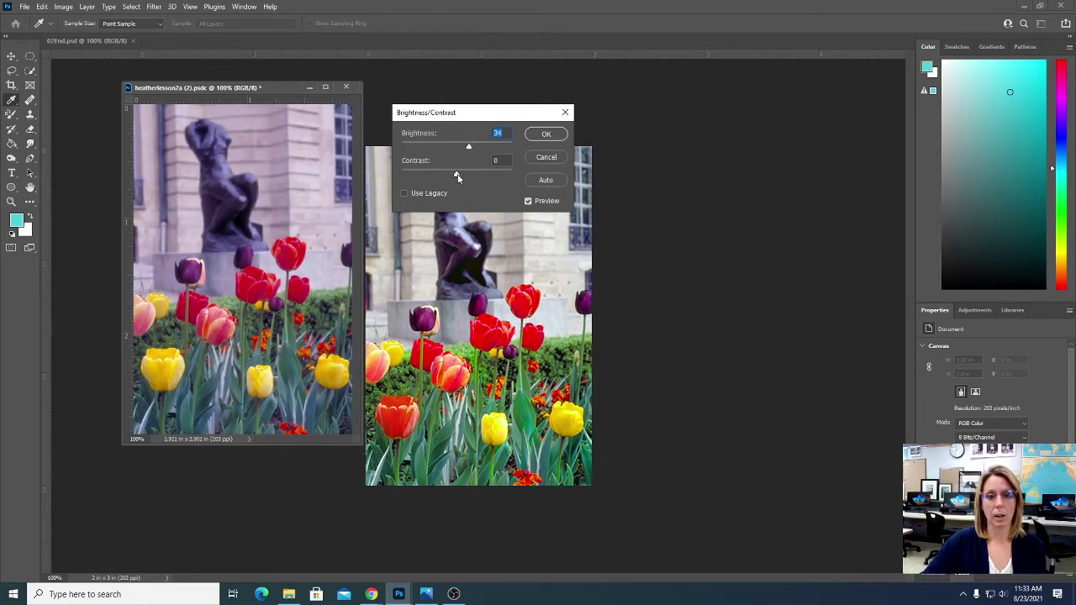
left_click_drag(430, 177, 504, 176)
left_click_drag(504, 177, 469, 148)
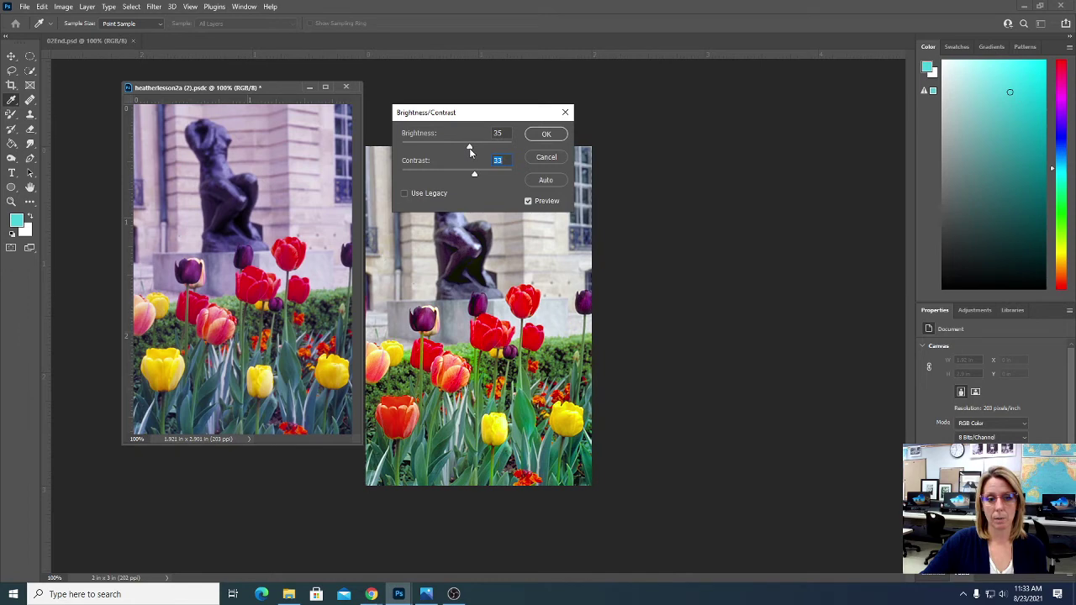
left_click(546, 157)
key("c")
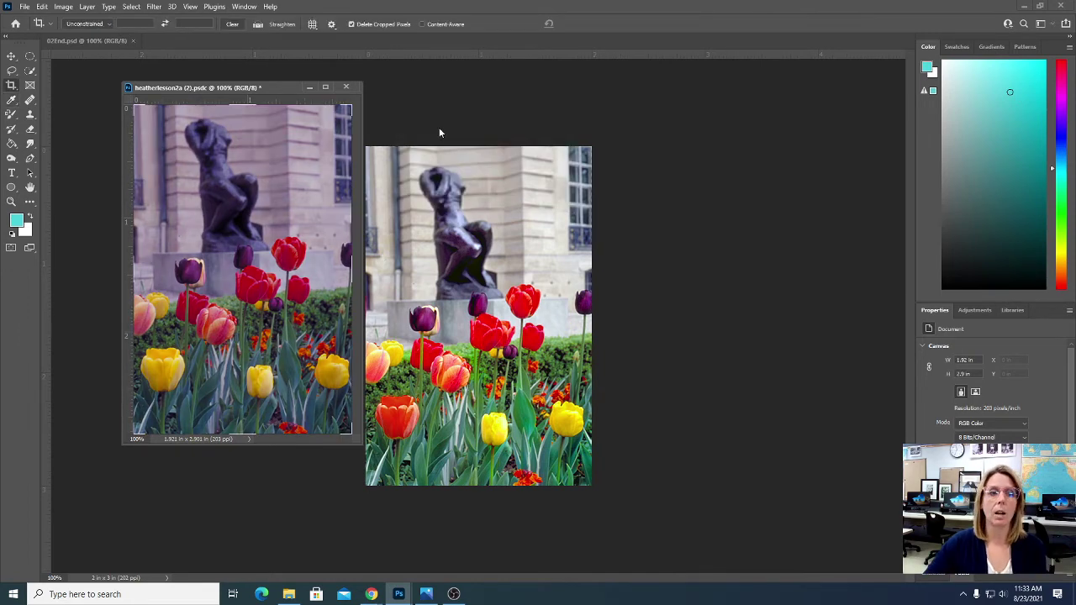
Try an Exposure adjustment on the photo with exposure +0.82 and offset -0.0217, and cancel it
left_click(65, 7)
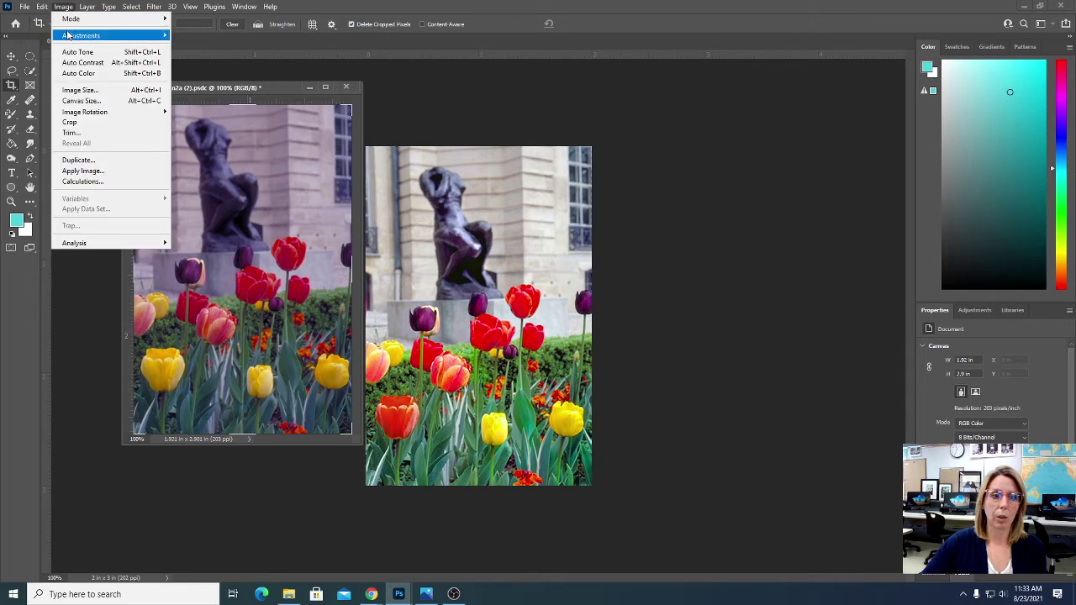
mouse_move(71, 35)
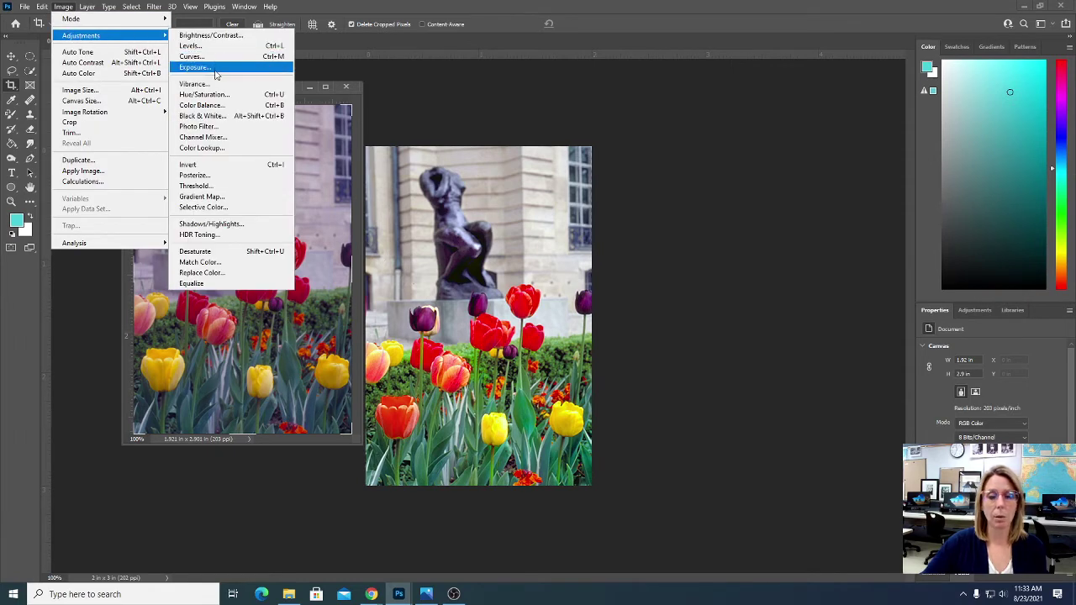
left_click(217, 67)
left_click_drag(252, 132, 506, 97)
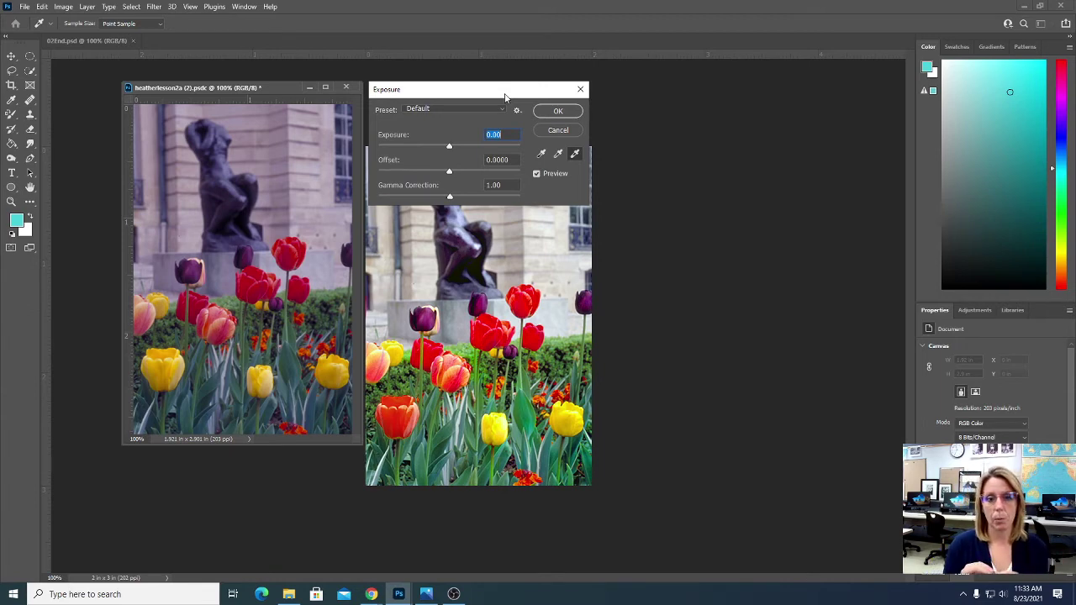
left_click_drag(449, 146, 446, 174)
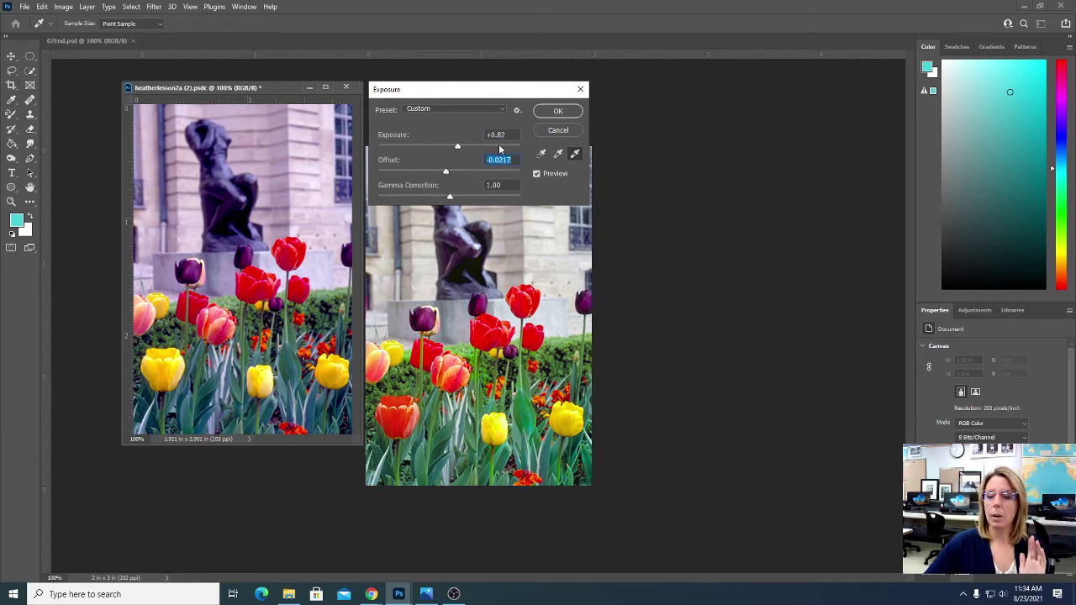
left_click(551, 133)
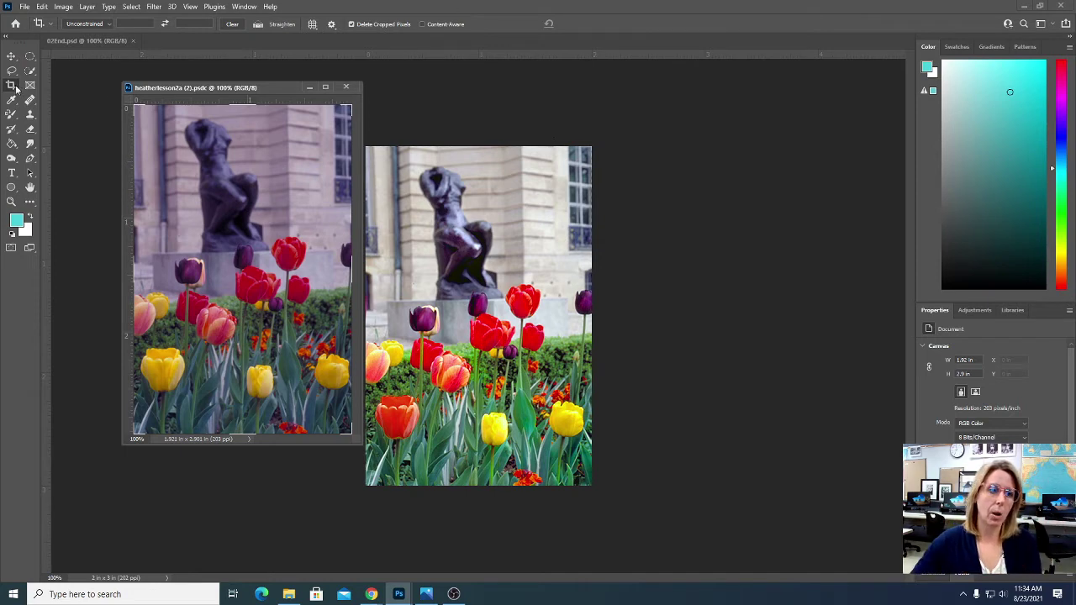
Apply Auto Tone to the tulip and statue photo
left_click(63, 7)
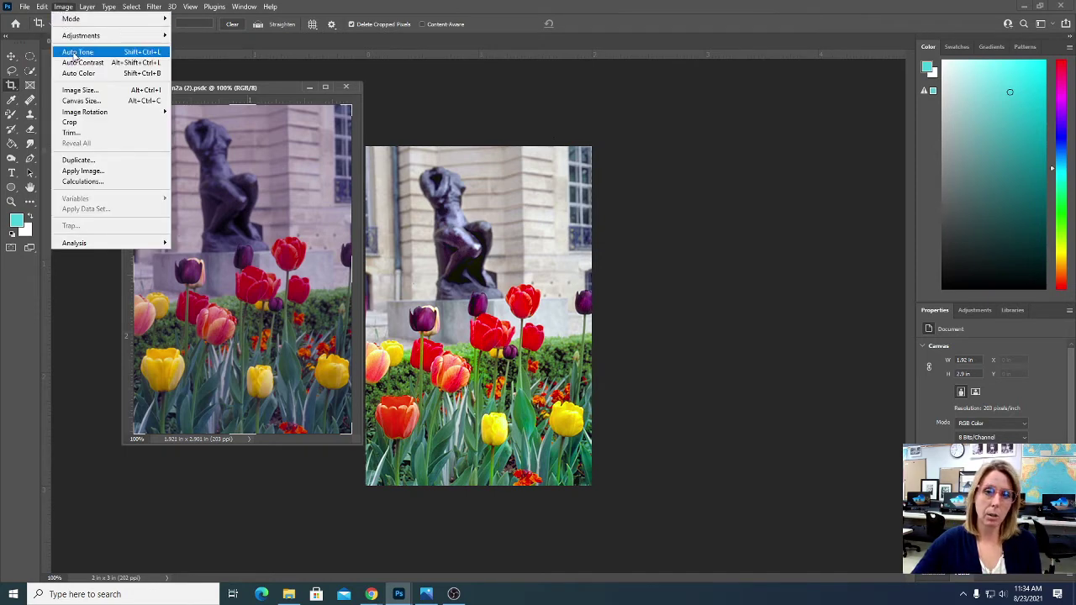
mouse_move(77, 40)
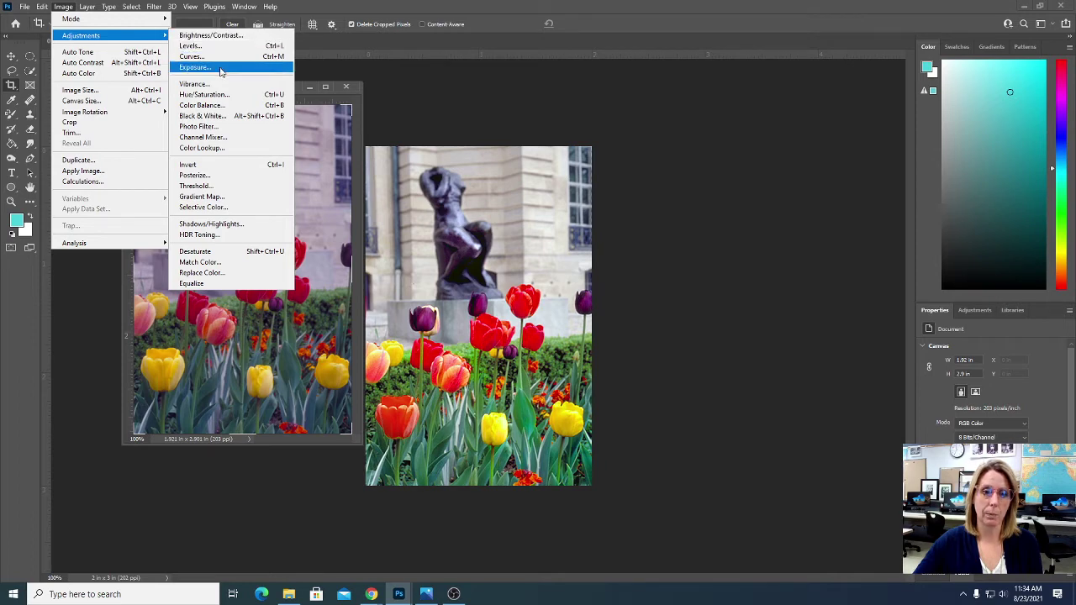
left_click(111, 56)
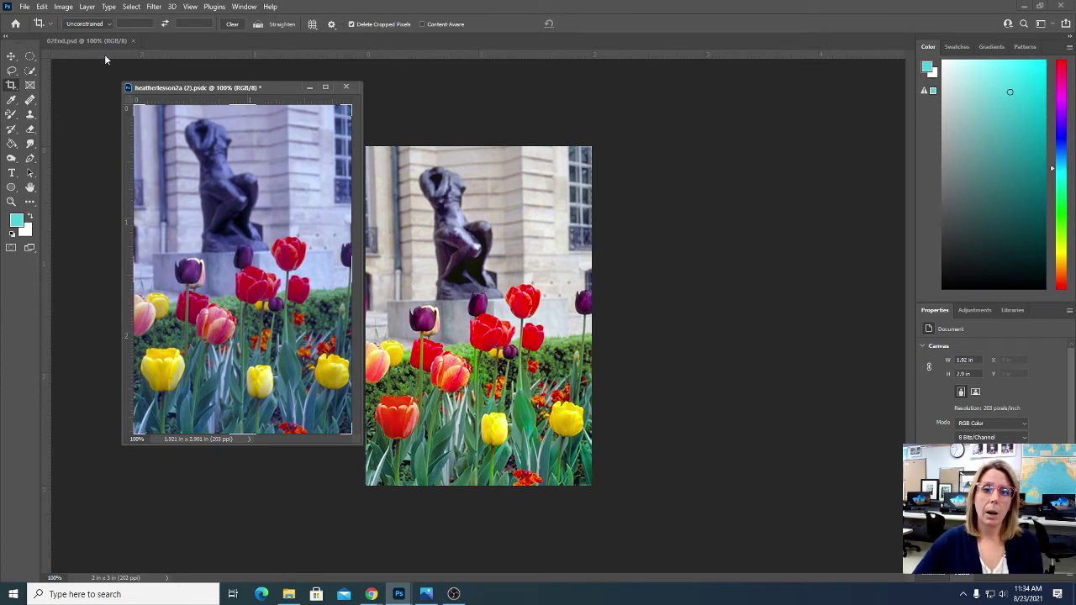
Switch to the Google Slides restoration checklist, highlight step 6 on removing color cast, and return to Photoshop
mouse_move(370, 594)
left_click(269, 545)
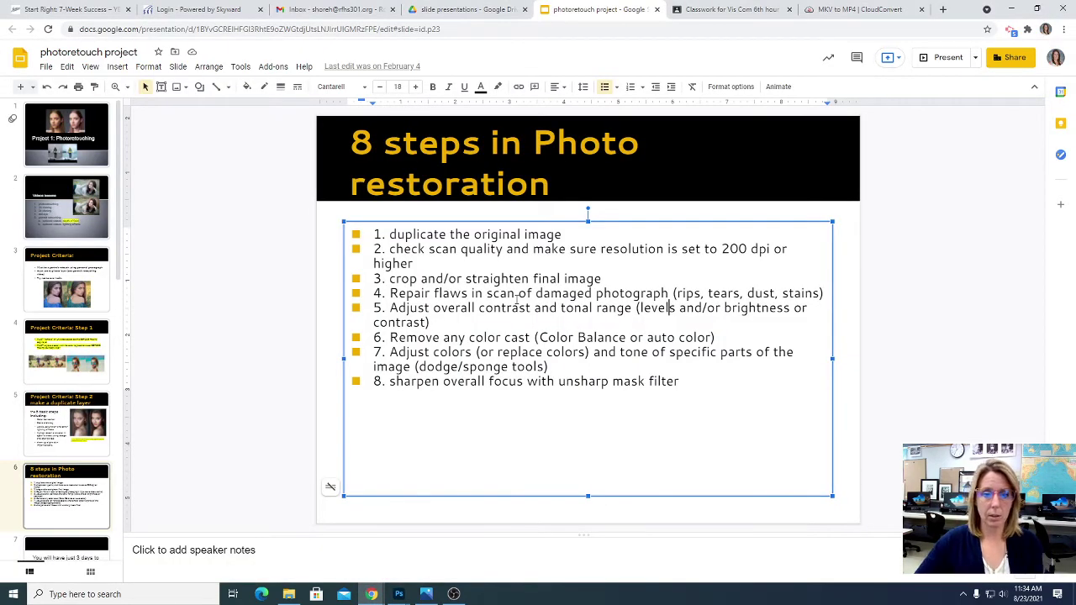
left_click_drag(723, 337, 390, 337)
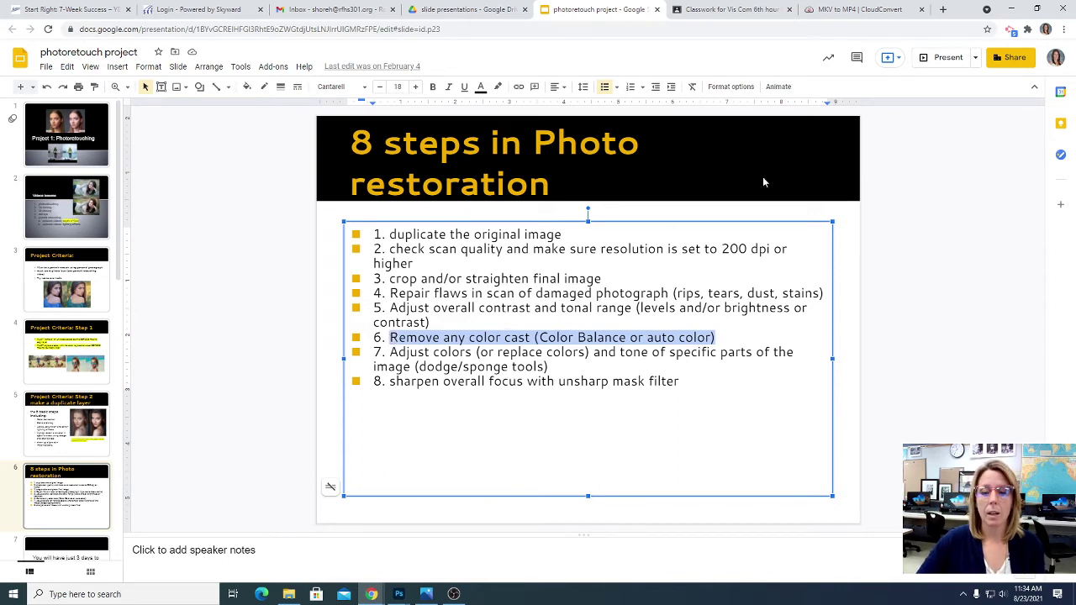
left_click(399, 594)
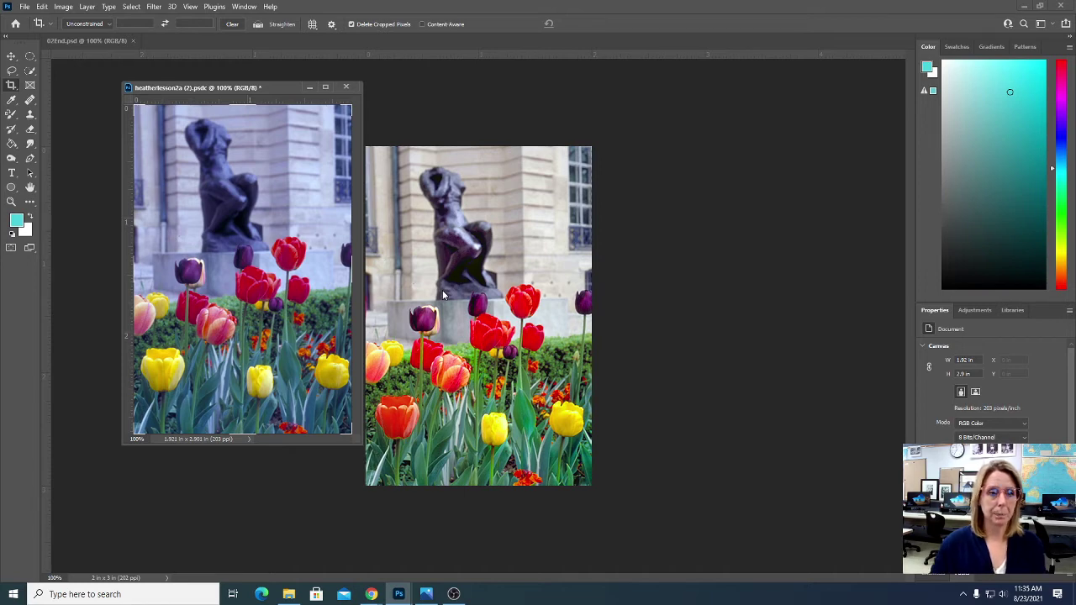
Try Auto Color on the photo, and undo it
left_click(64, 8)
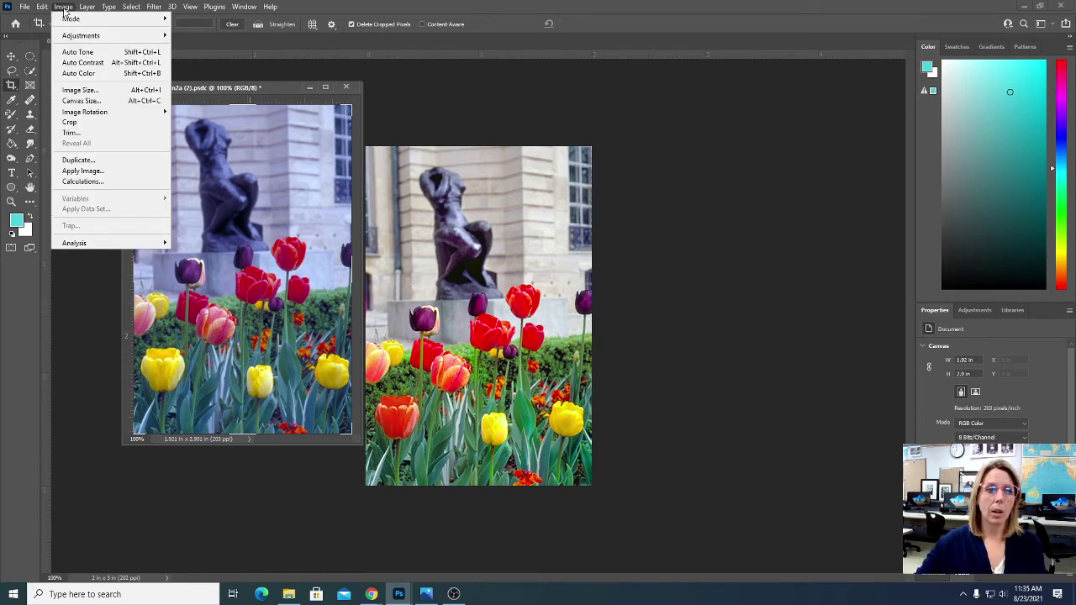
left_click(80, 74)
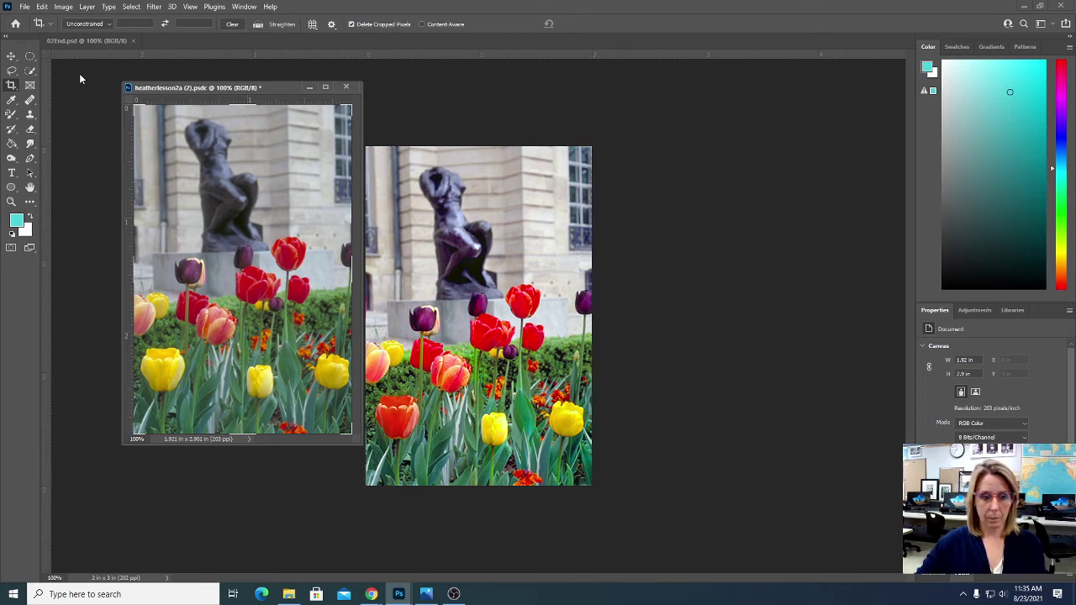
key("ctrl+z")
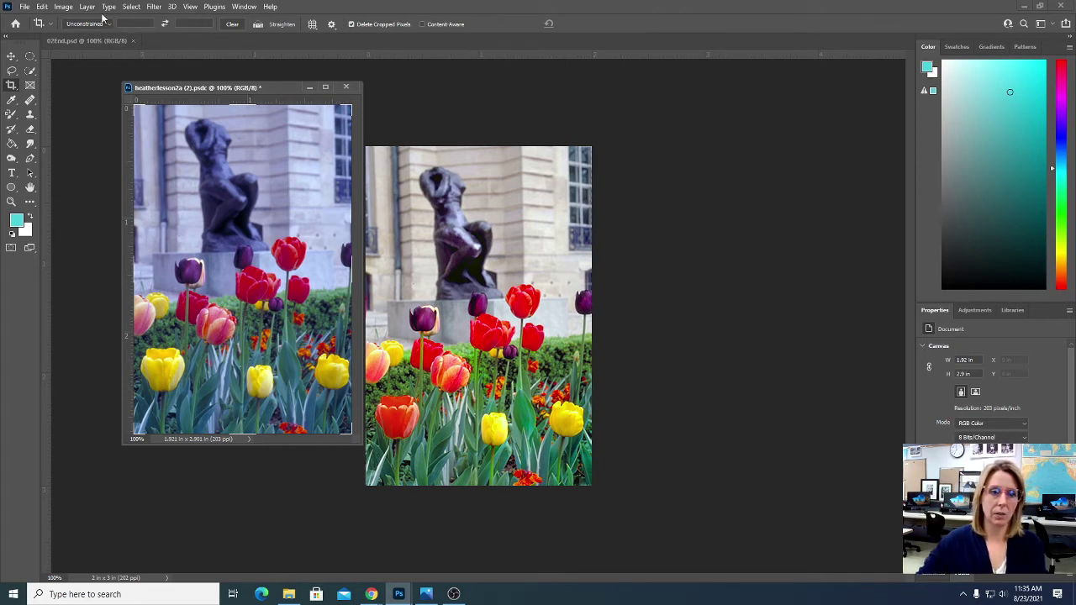
Dock the floating photo window as a tab beside 02End.psd
left_click_drag(85, 40, 173, 33)
left_click(344, 126)
left_click_drag(262, 91, 539, 152)
left_click_drag(200, 40, 187, 46)
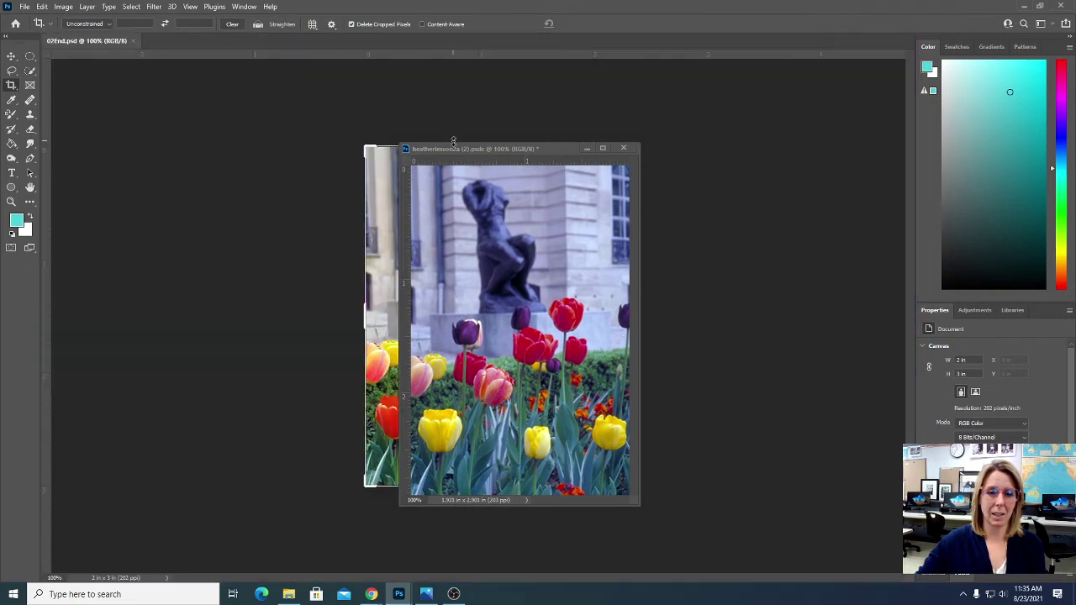
left_click_drag(468, 151, 213, 40)
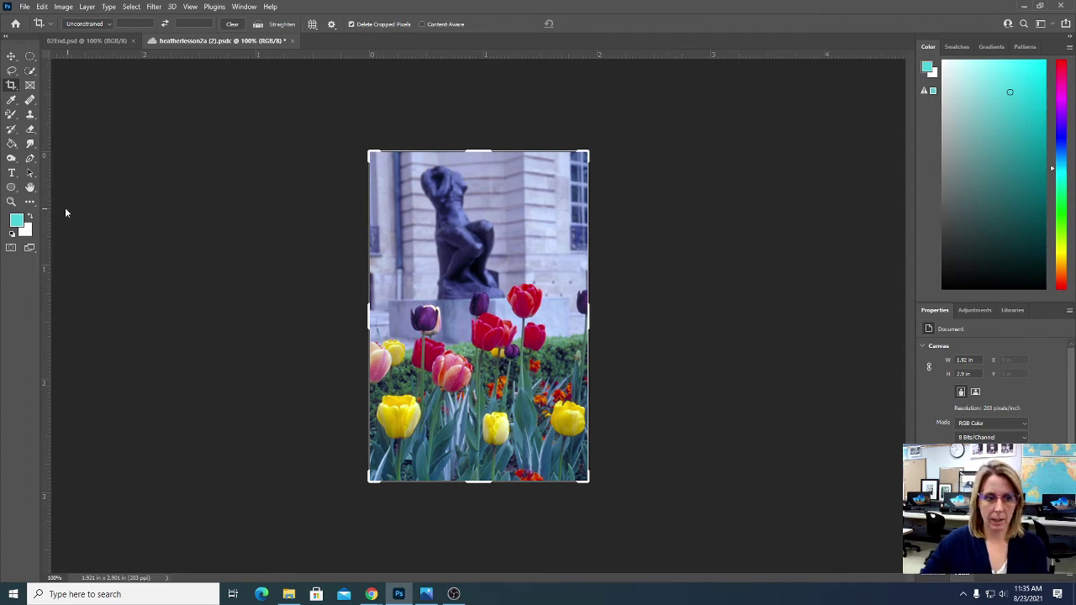
Magnify the pale wall beside the red tulips to 1200% to examine its pixel colors, and return to 100% view
left_click(11, 202)
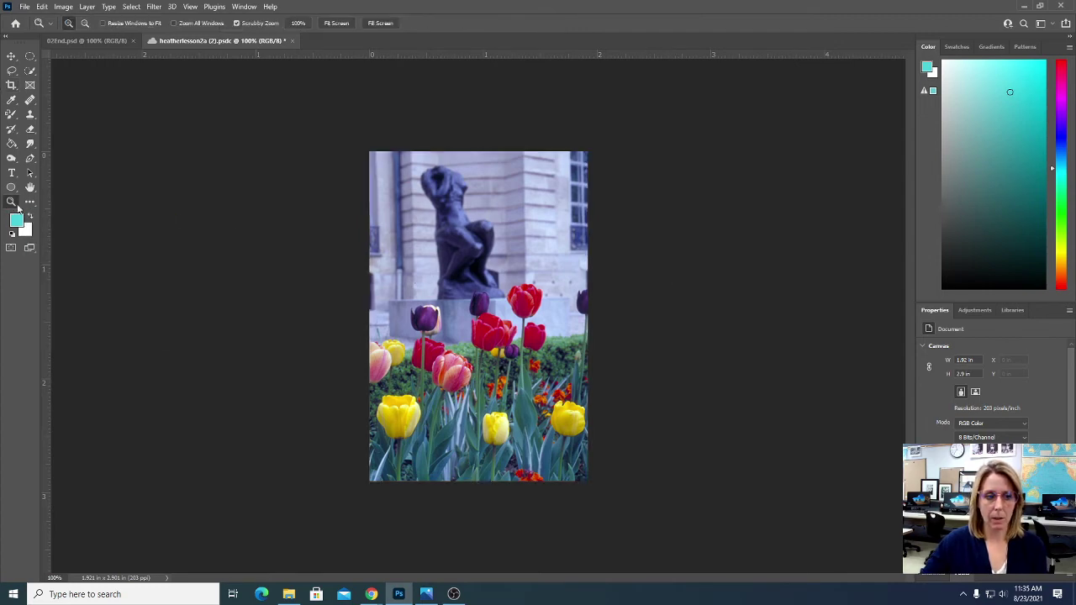
left_click(570, 326)
left_click(559, 320)
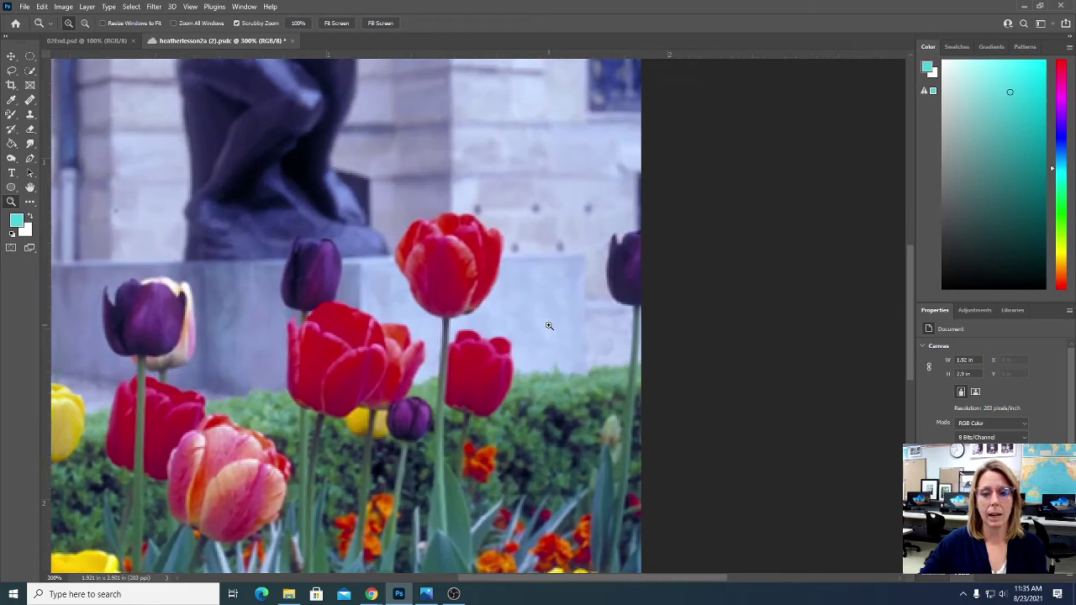
left_click(547, 322)
left_click(544, 323)
left_click(542, 323)
left_click(542, 323)
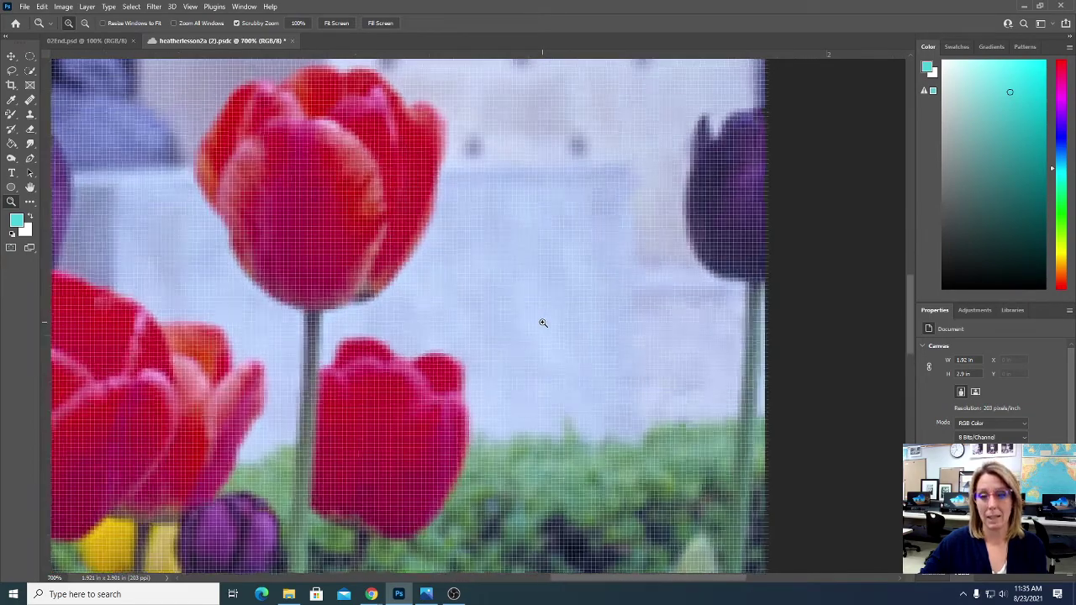
left_click(543, 323)
left_click(543, 323)
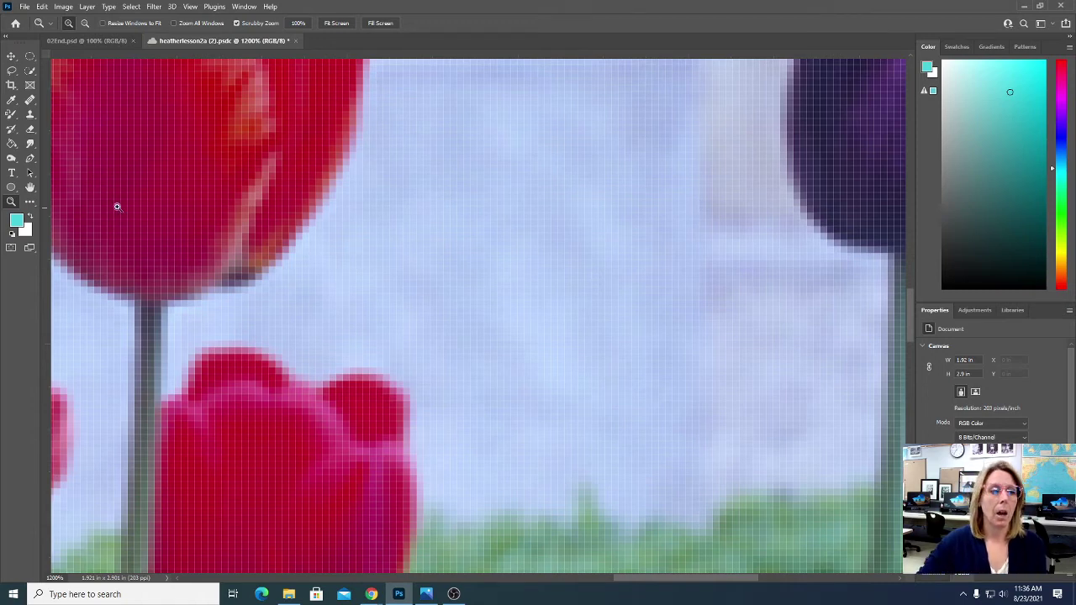
double_click(12, 201)
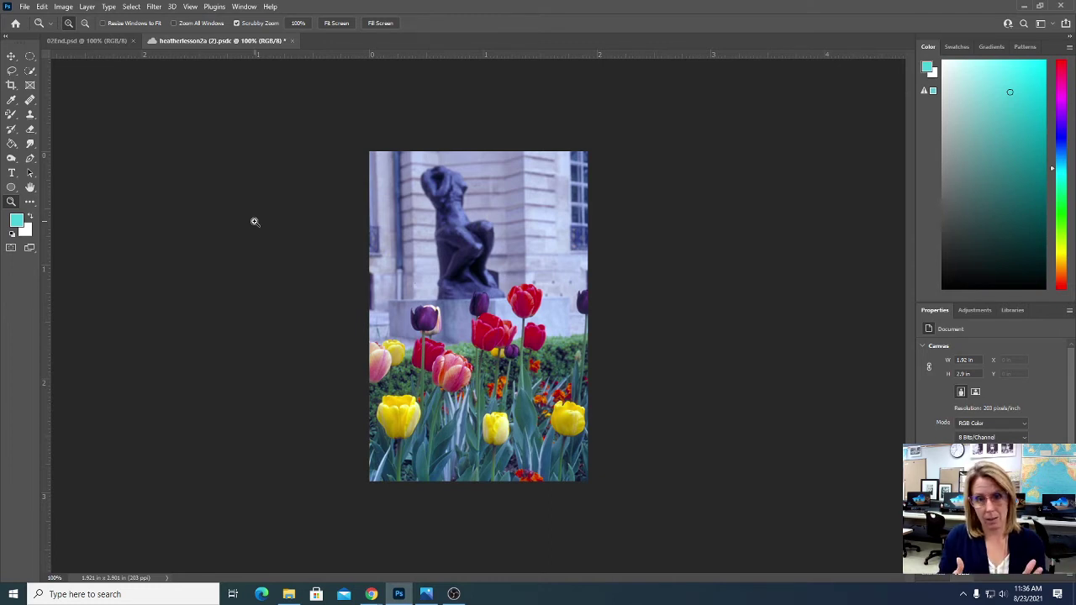
Set up a Color Balance adjustment for the photo's midtones with color levels 0, +12 and -23
left_click(65, 7)
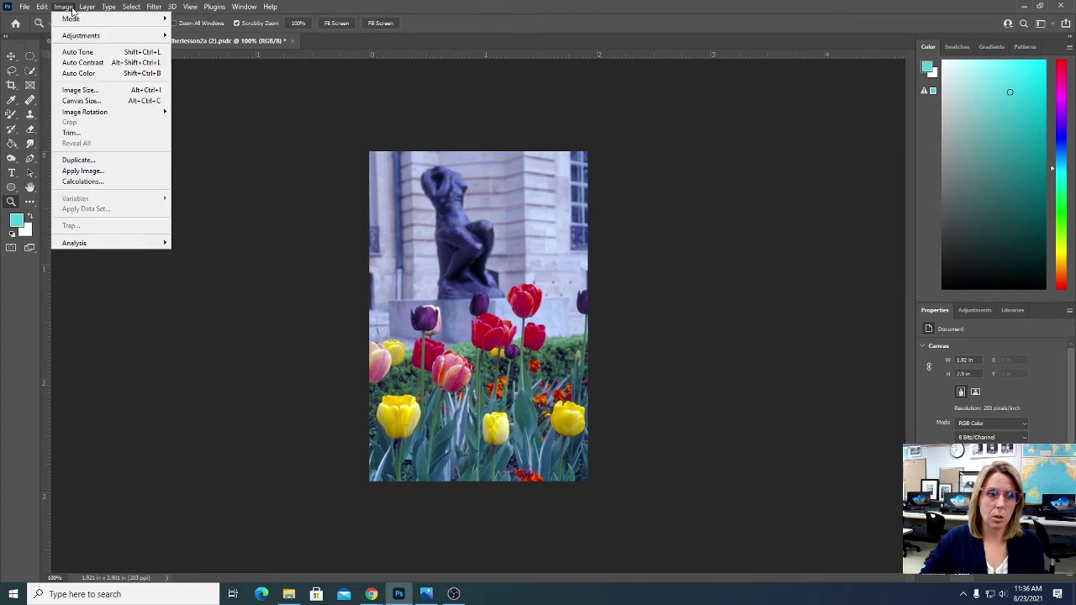
mouse_move(75, 38)
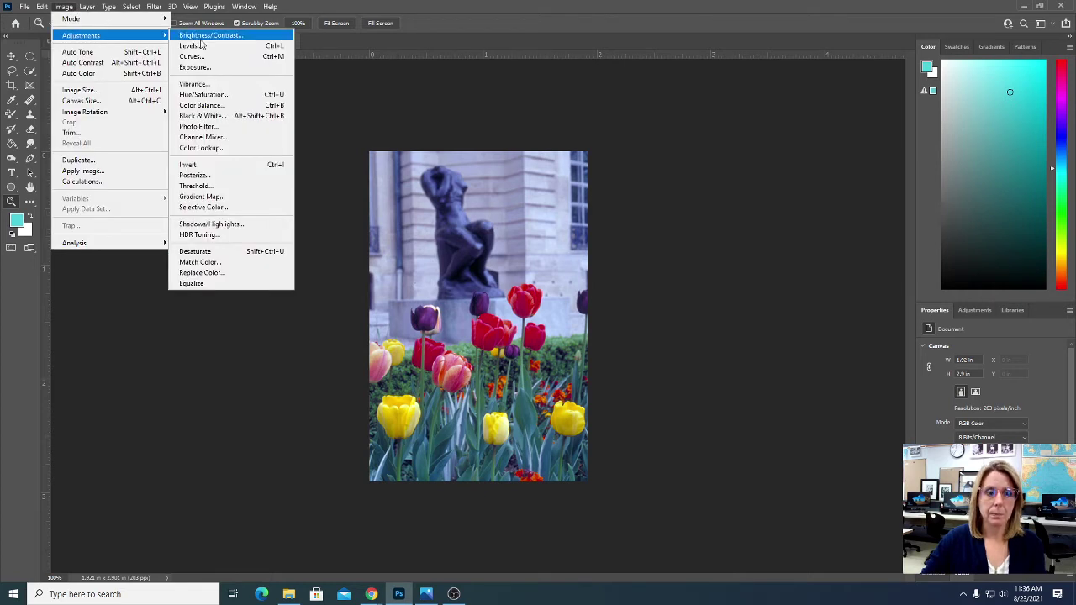
left_click(235, 107)
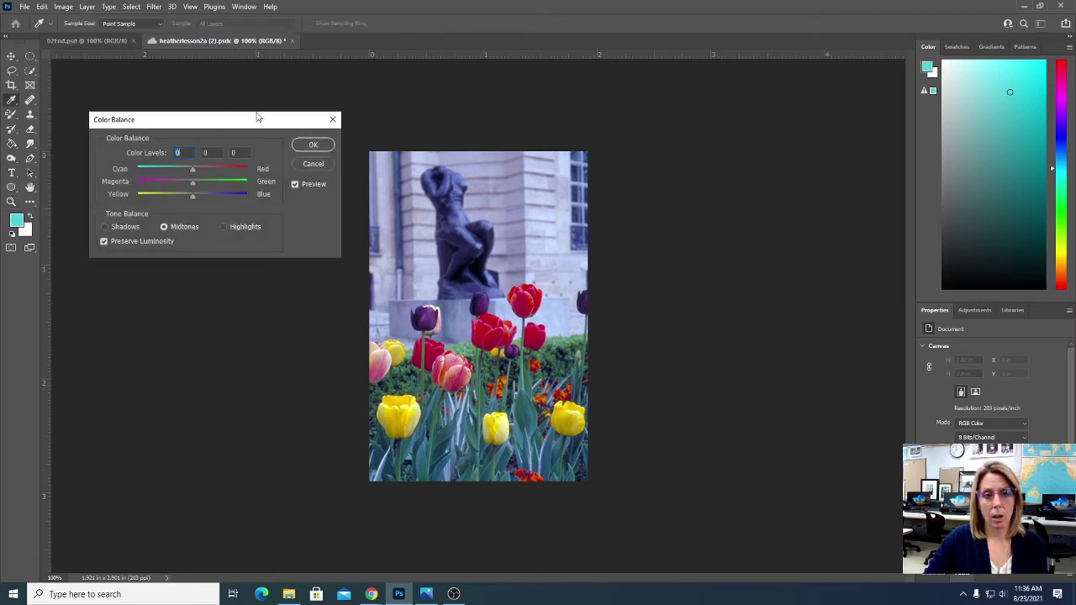
left_click_drag(251, 114, 766, 122)
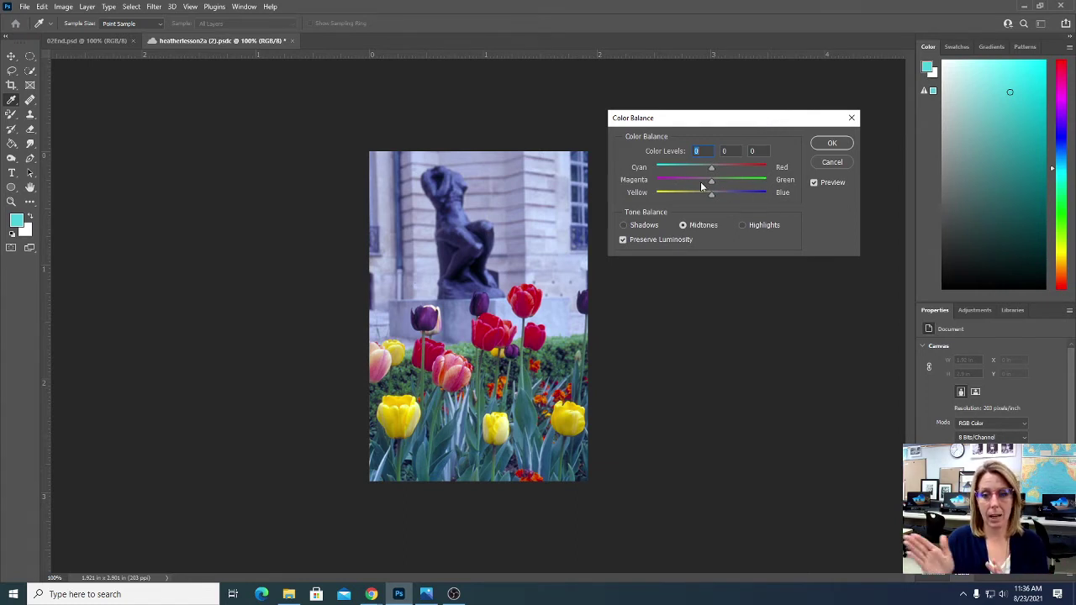
mouse_move(706, 192)
left_mouse_down()
mouse_move(698, 195)
mouse_move(719, 184)
left_mouse_up()
Compare the photo with and without the Color Balance preview, and apply the adjustment
left_click(813, 182)
left_click(814, 183)
left_click(814, 183)
left_click(814, 182)
left_click(814, 183)
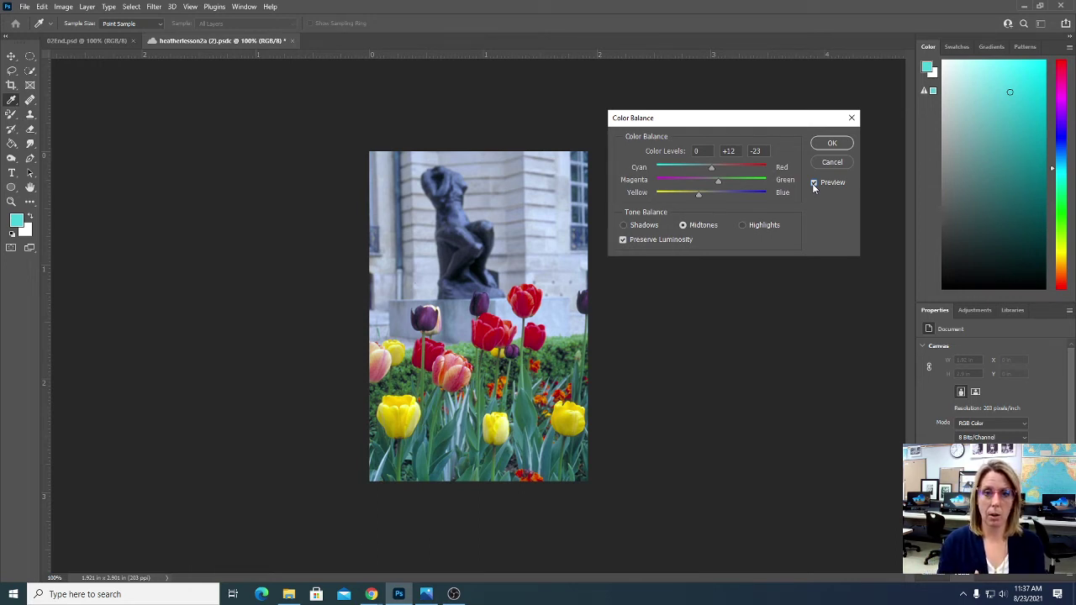
left_click(831, 144)
key("z")
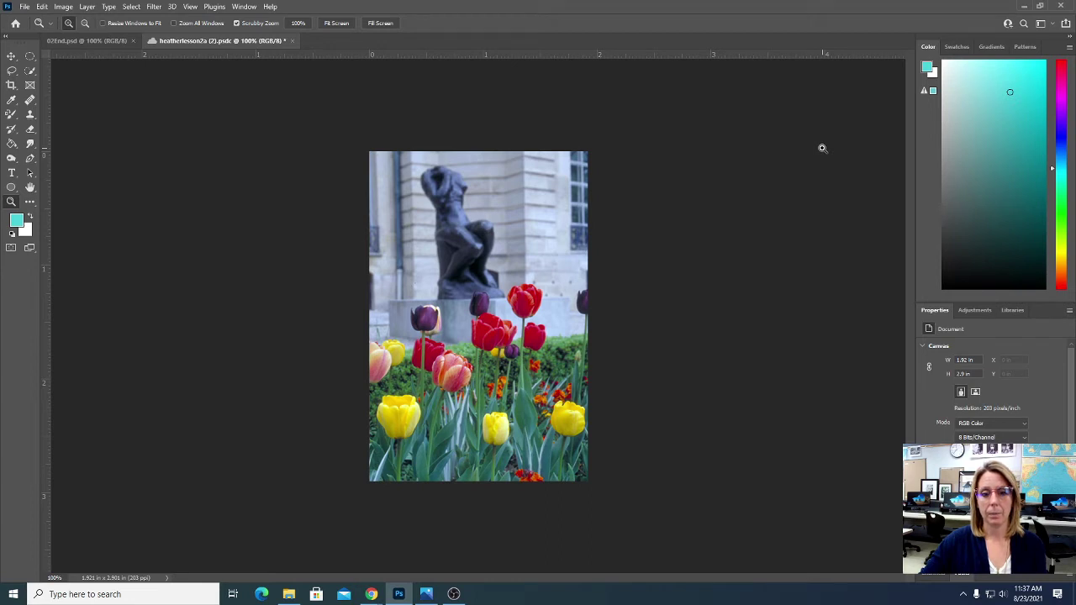
Set up a Levels adjustment on the photo with input levels of 9 for shadows, 1.08 for midtones and 236 for highlights
left_click(63, 7)
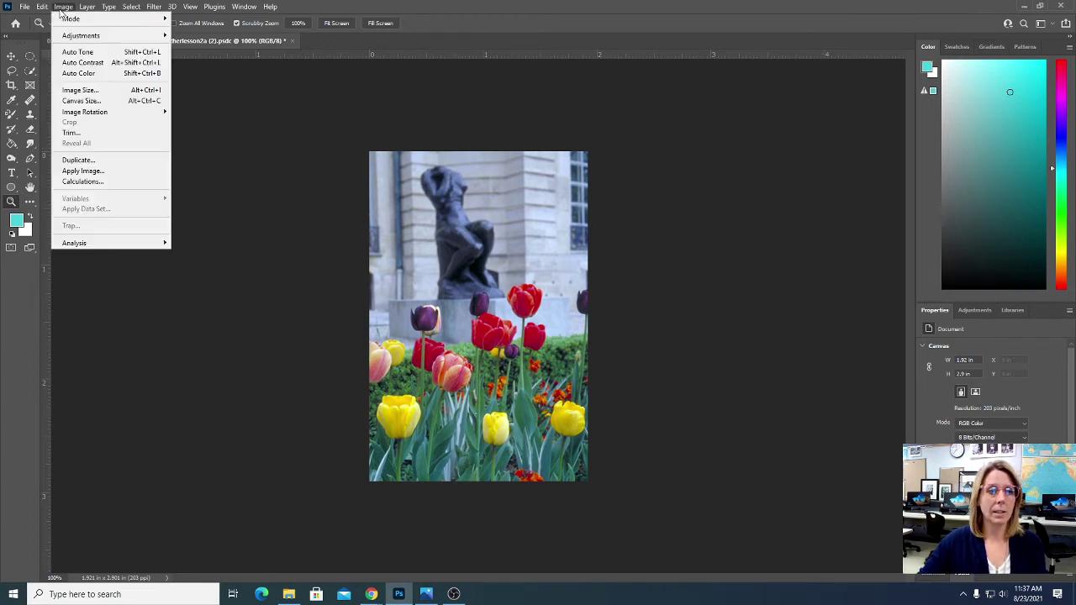
mouse_move(70, 38)
left_click(190, 47)
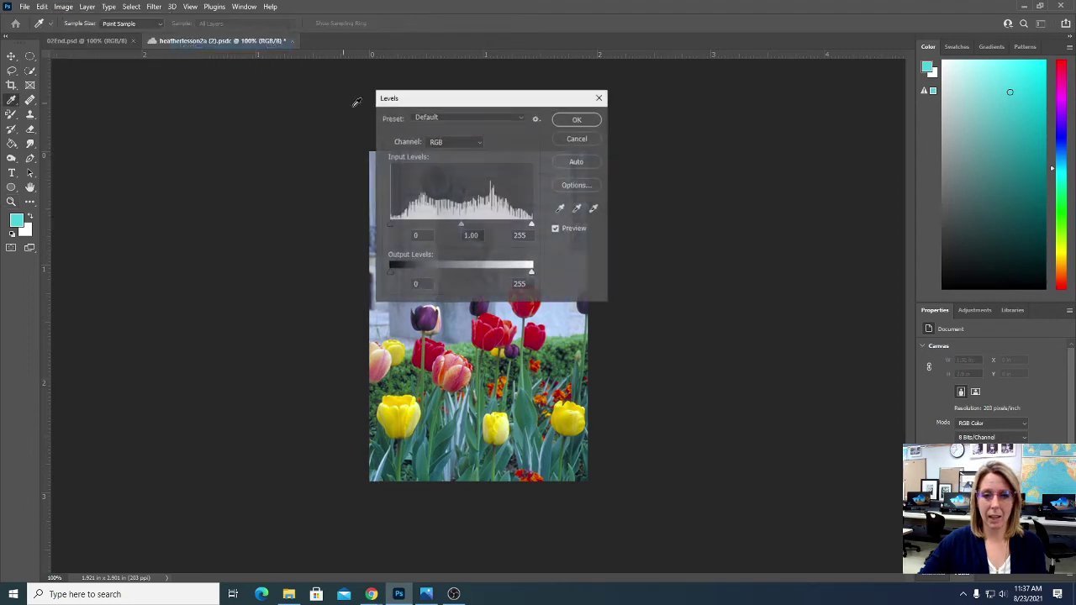
left_click_drag(451, 107, 731, 115)
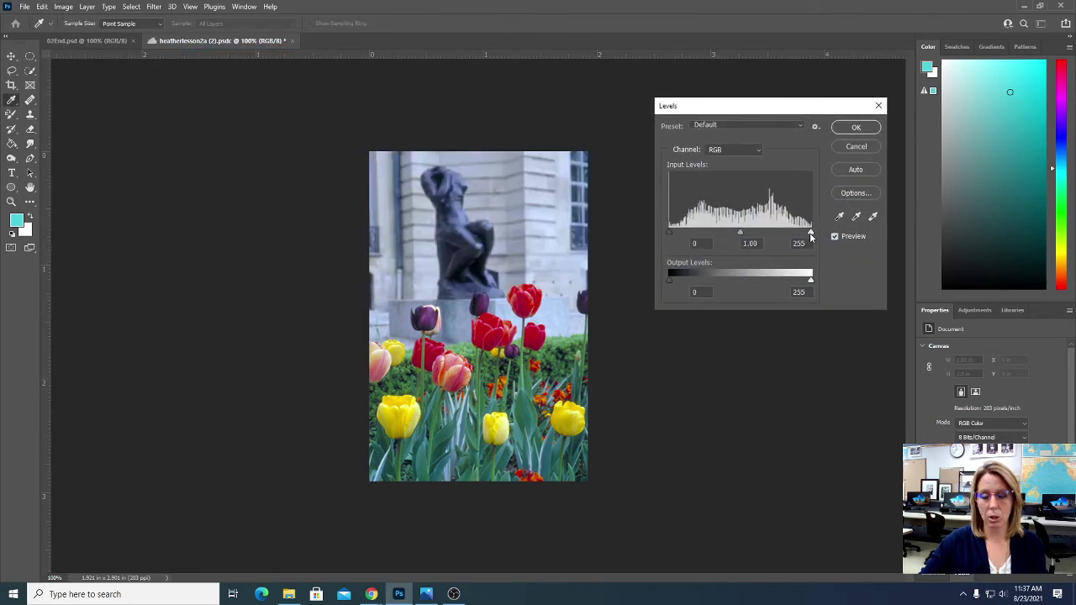
left_click_drag(810, 232, 804, 239)
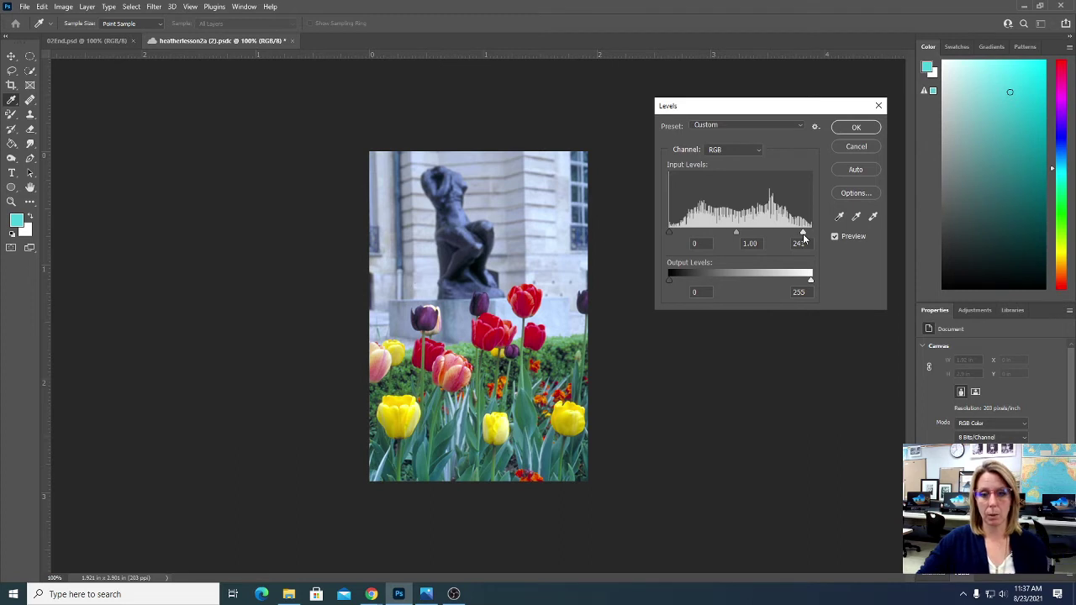
left_click_drag(804, 237, 802, 239)
left_click(835, 236)
left_click(835, 236)
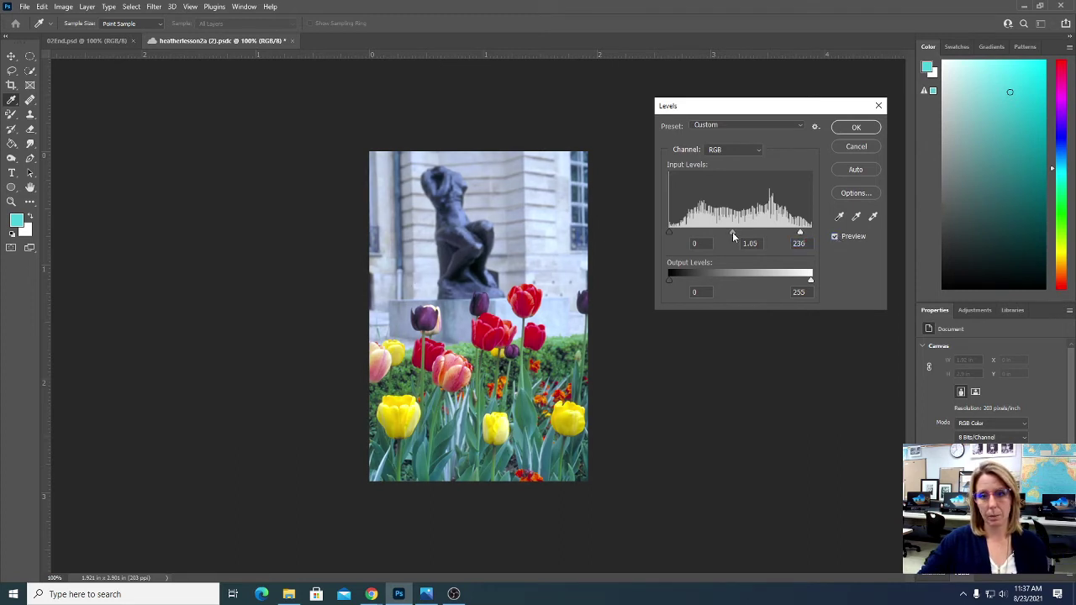
left_click(732, 232)
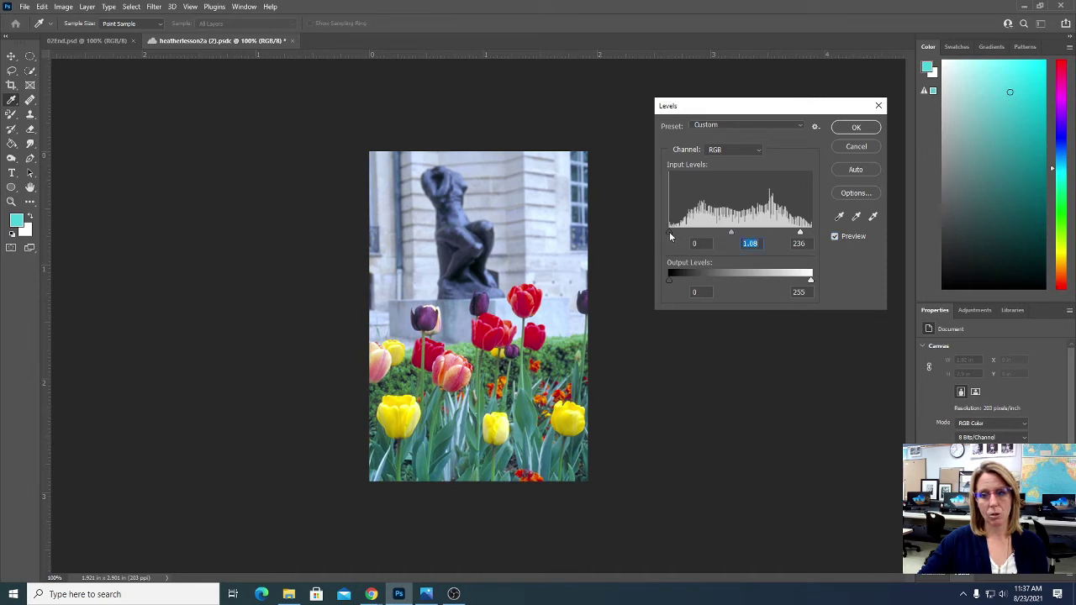
left_click_drag(673, 232, 674, 232)
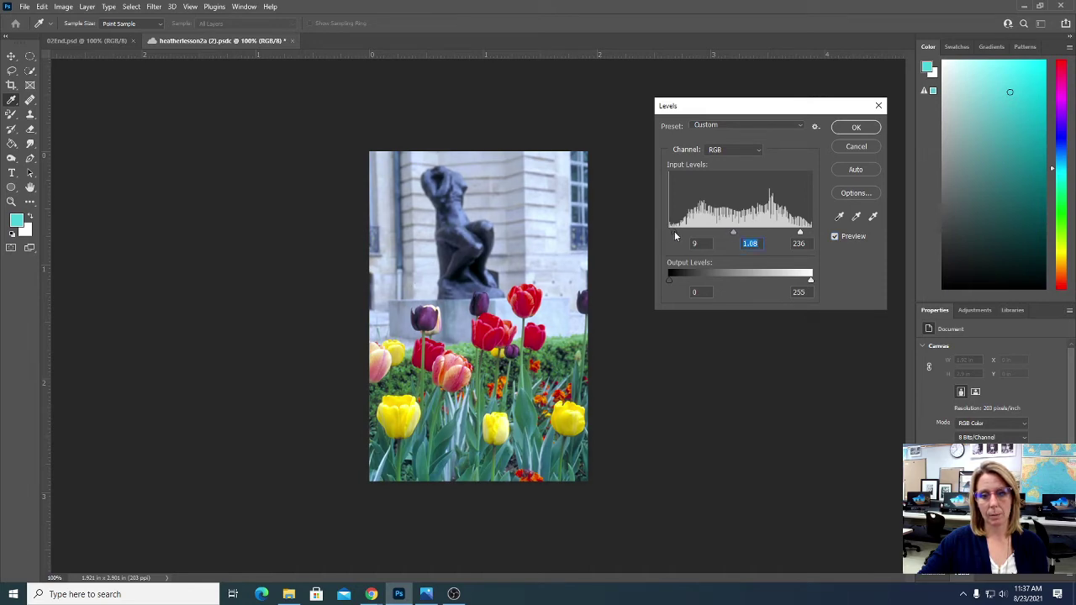
Compare the photo with and without the Levels preview, and apply the adjustment
left_click(835, 237)
left_click(835, 237)
left_click(835, 238)
left_click(834, 238)
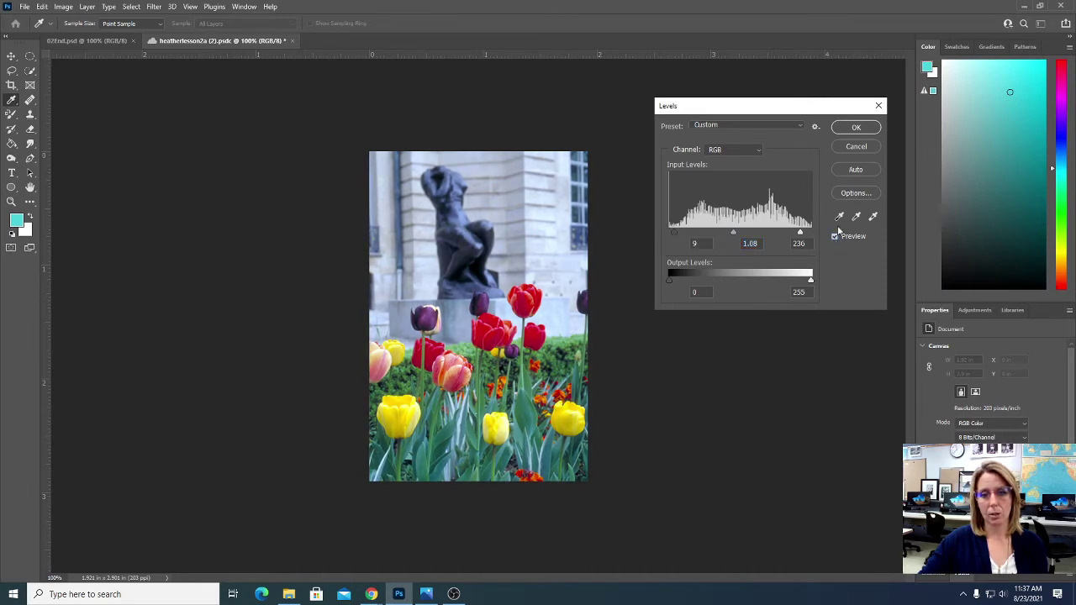
left_click(855, 127)
key("z")
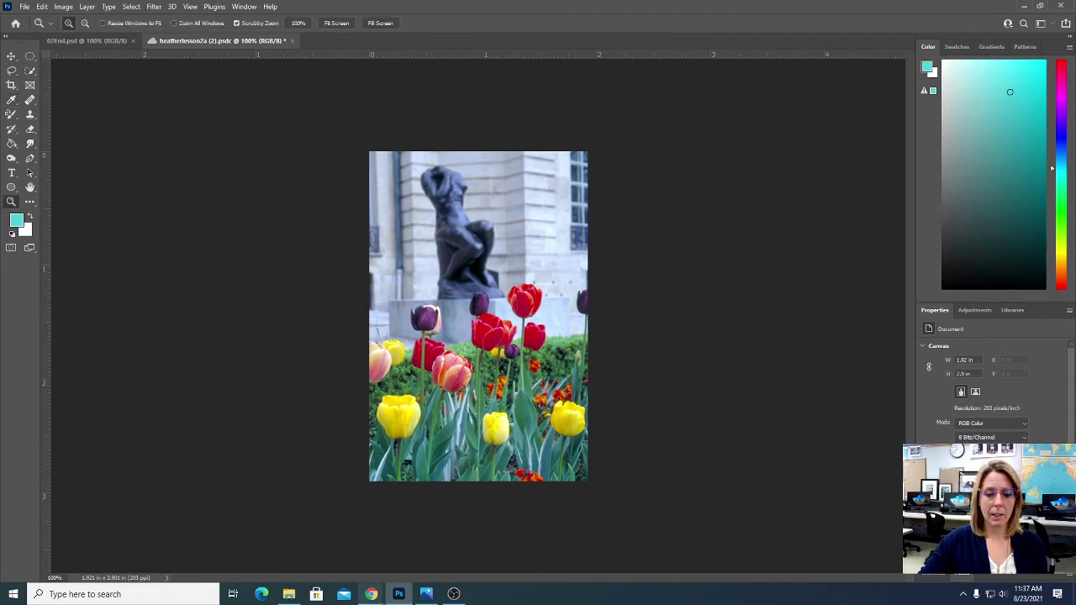
Switch to the Google Slides checklist, highlight step 7 on adjusting colors and tone of specific parts, and return to Photoshop
mouse_move(374, 597)
left_click(294, 569)
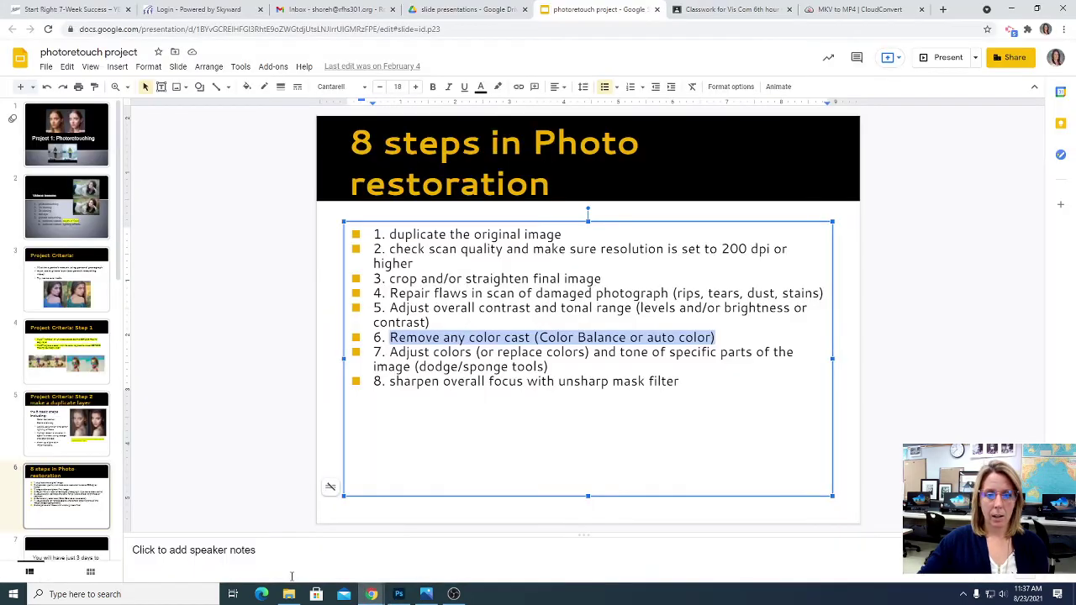
left_click(432, 336)
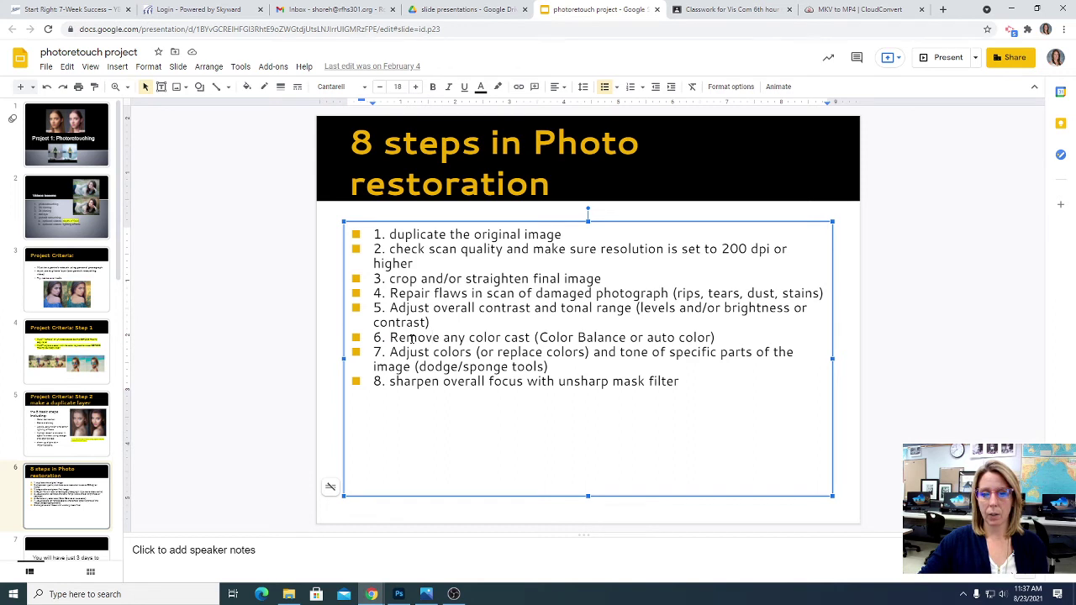
left_click_drag(548, 370, 393, 353)
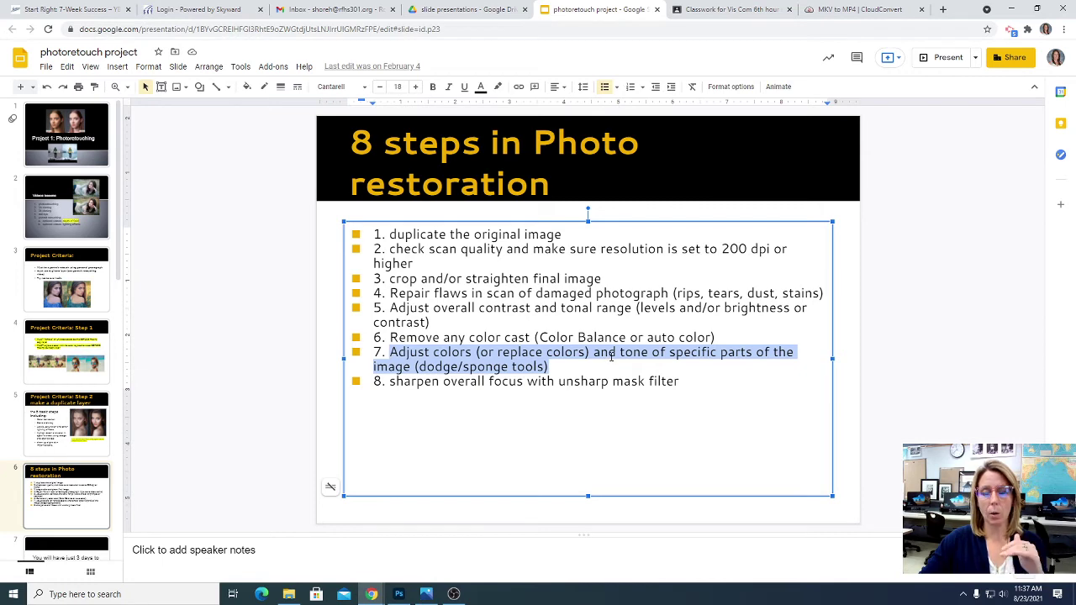
left_click(399, 594)
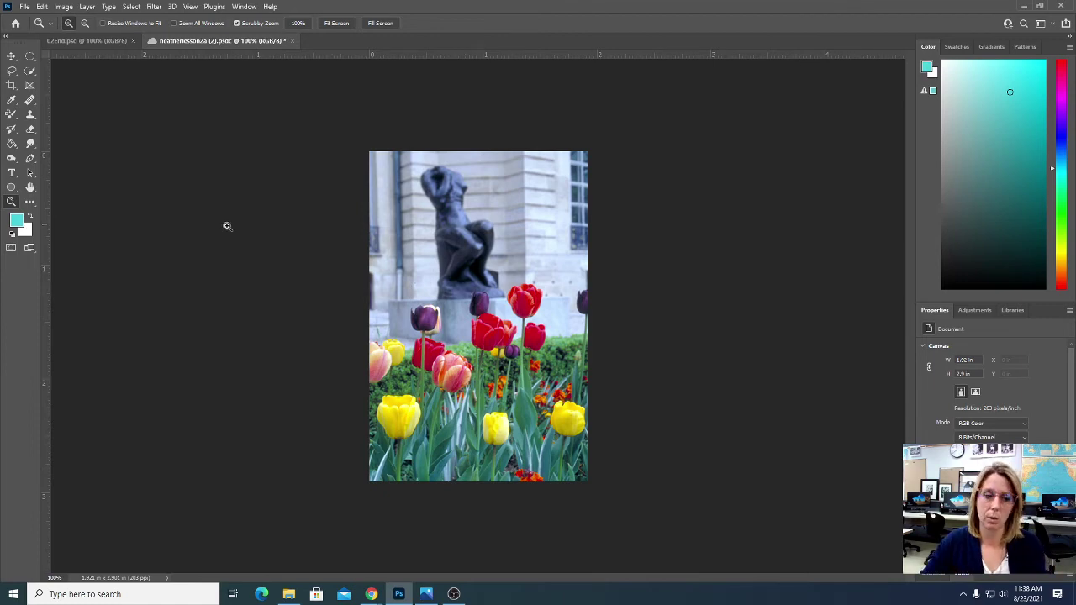
Zoom in on the statue and set up the Dodge tool with a 23 px brush and 4% hardness
left_click(462, 238)
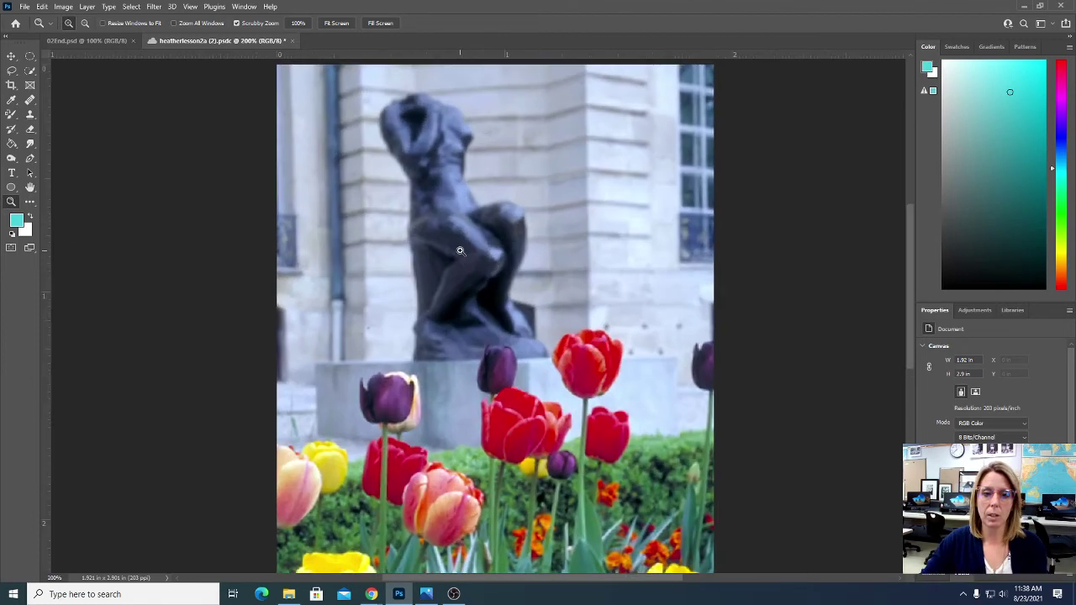
left_click(461, 239)
scroll(495, 355, "up", 2)
scroll(499, 357, "up", 1)
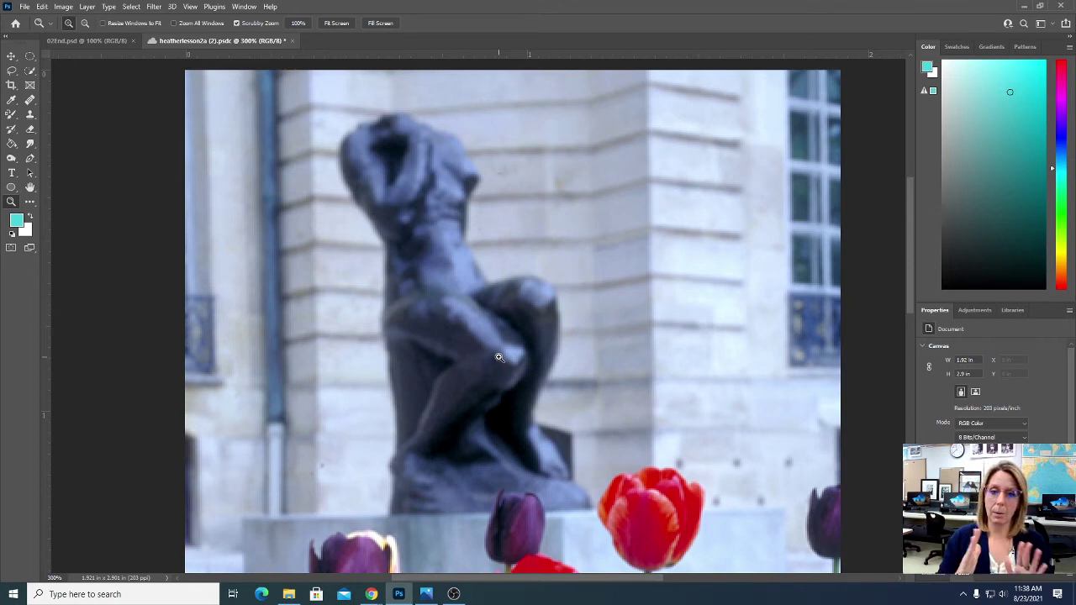
left_click(11, 160)
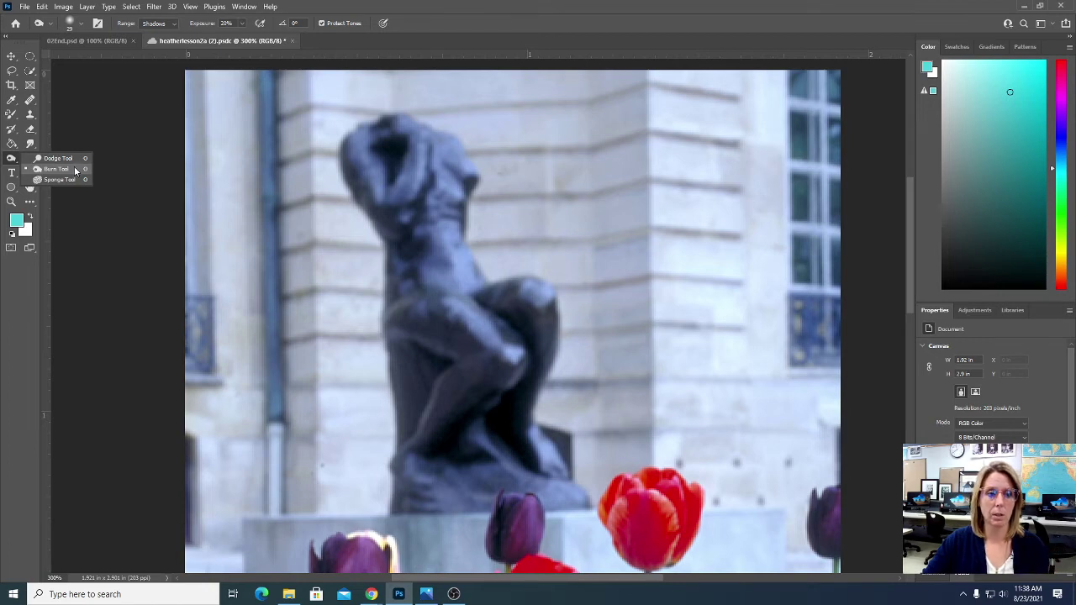
left_click(75, 160)
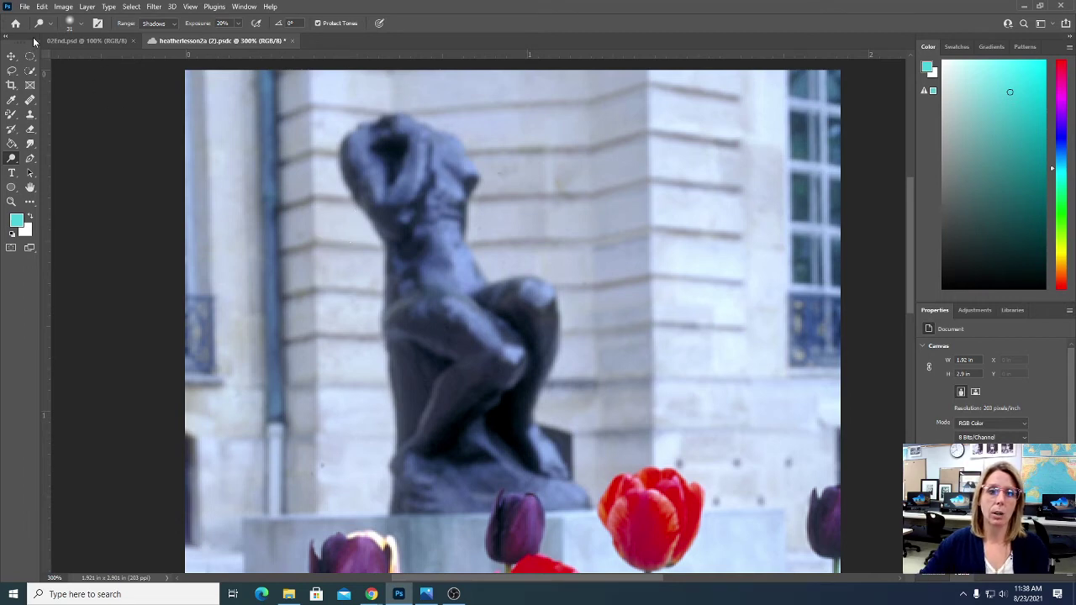
left_click(82, 25)
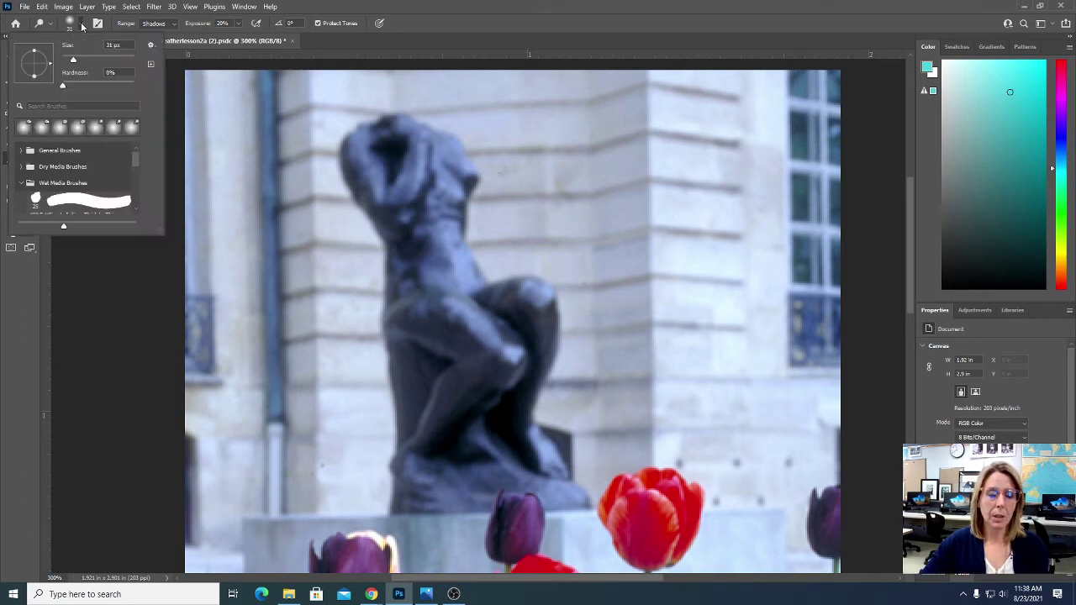
mouse_move(74, 62)
left_mouse_down()
mouse_move(113, 60)
mouse_move(69, 60)
left_mouse_up()
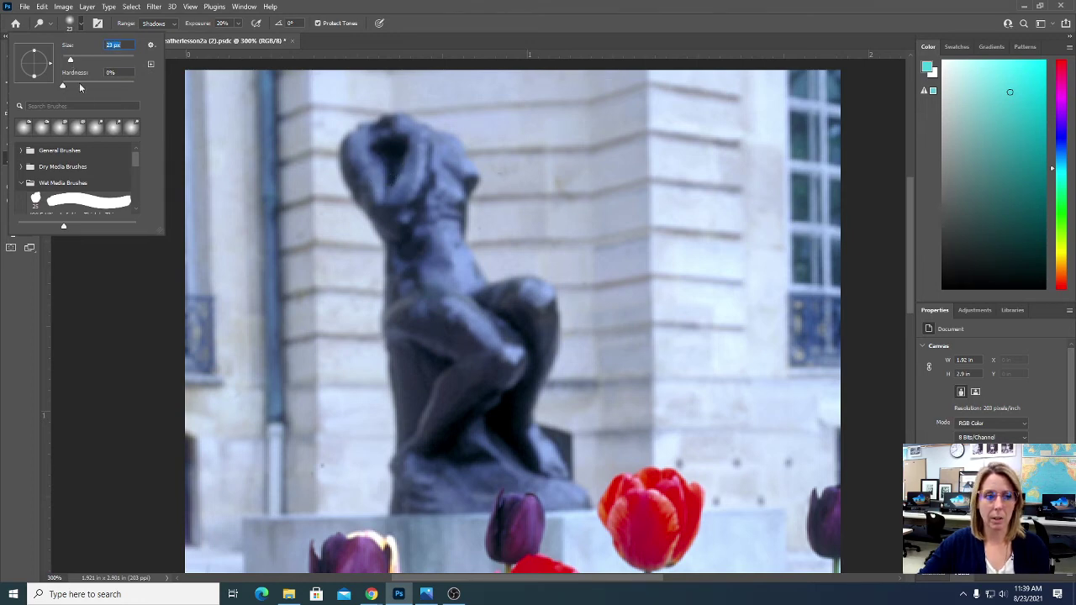
mouse_move(64, 86)
left_mouse_down()
mouse_move(92, 86)
mouse_move(67, 88)
left_mouse_up()
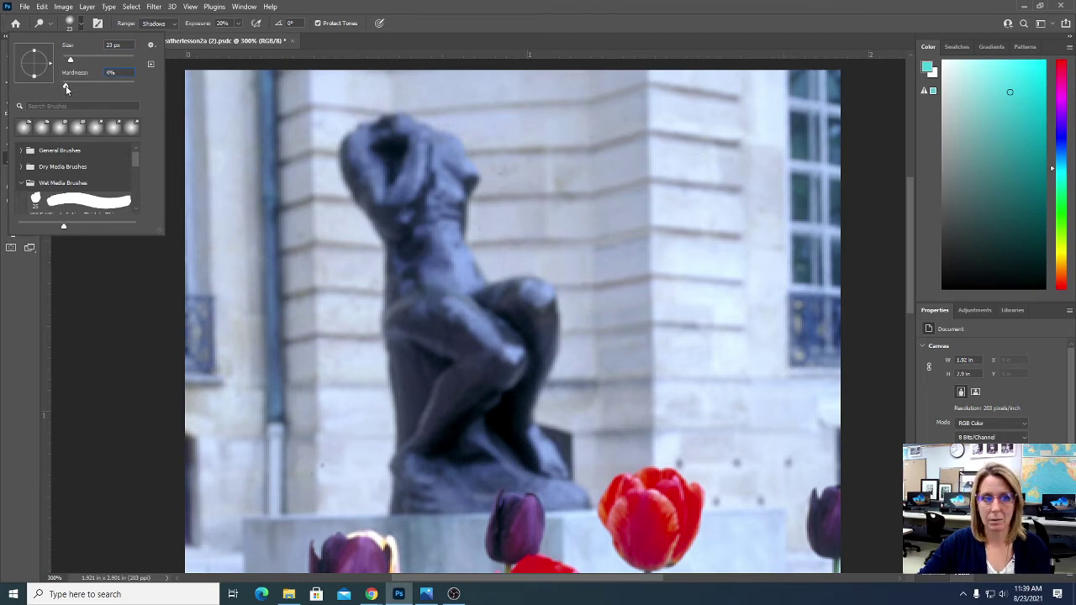
left_click(297, 7)
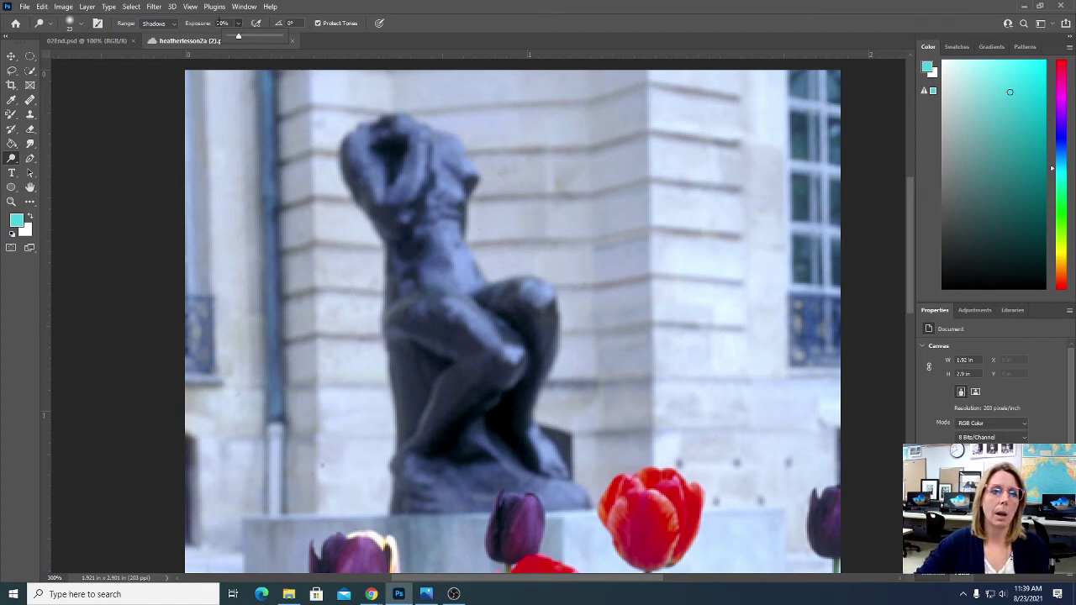
Lighten the statue's bright areas with the Dodge tool at 15% exposure and the Highlights range
left_click(206, 24)
left_click_drag(207, 24, 204, 23)
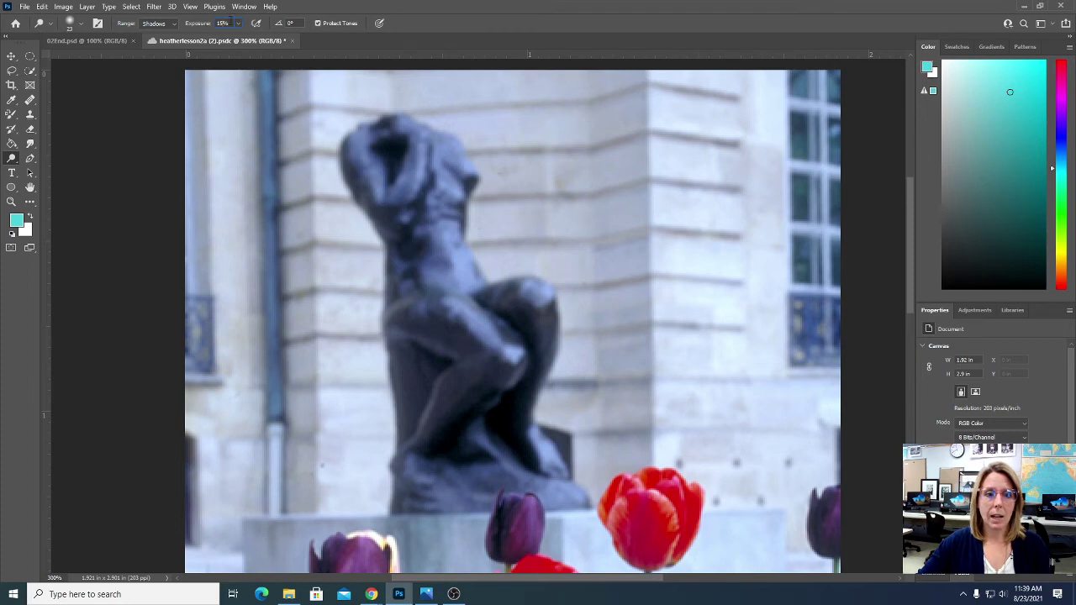
left_click(174, 23)
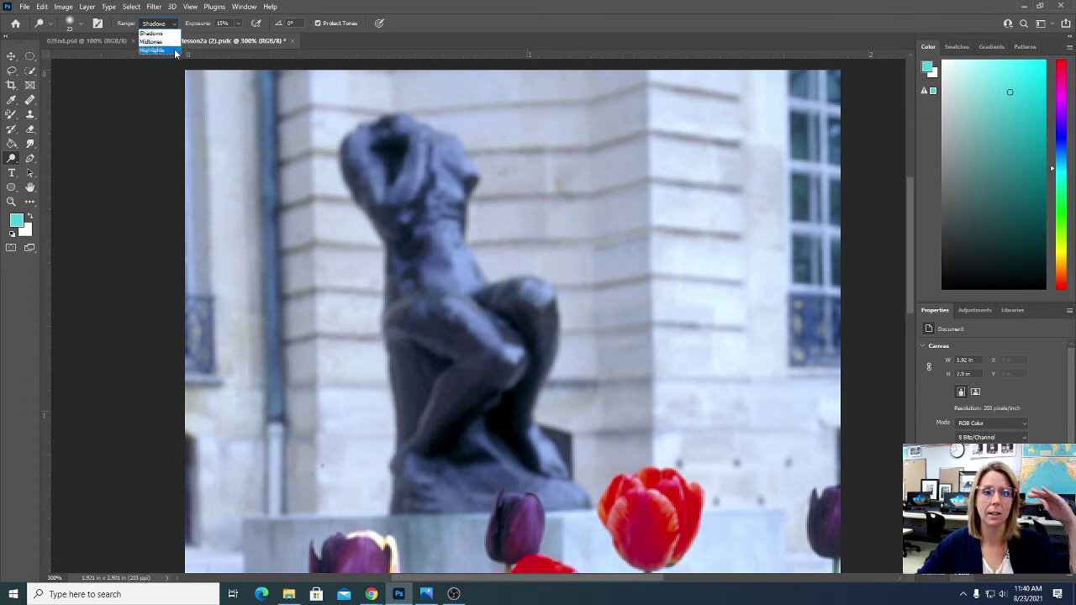
left_click(174, 50)
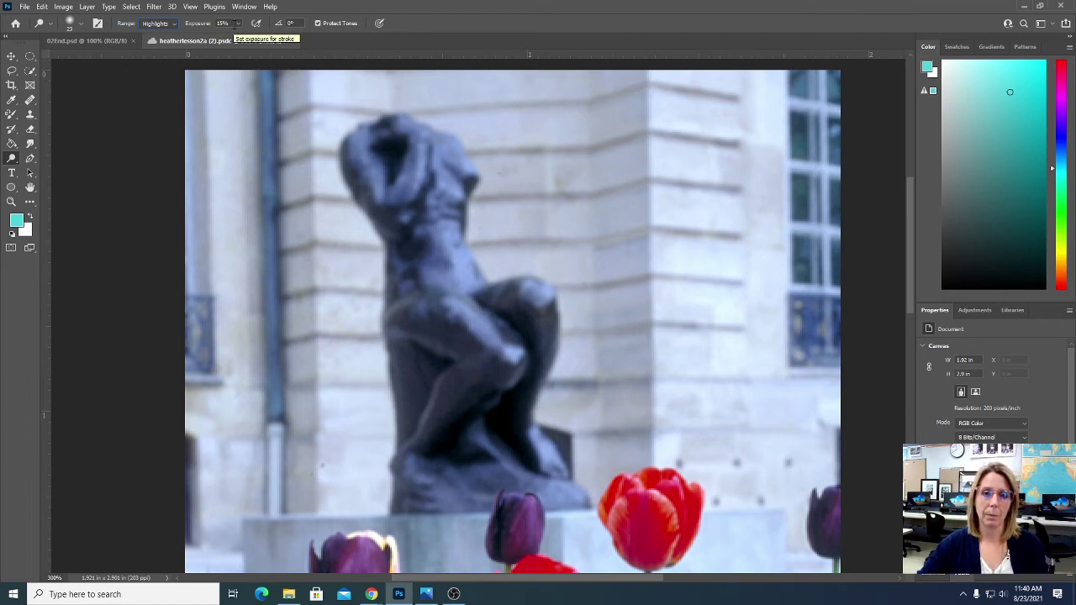
mouse_move(396, 149)
left_mouse_down()
mouse_move(427, 158)
mouse_move(420, 142)
mouse_move(397, 205)
mouse_move(455, 160)
mouse_move(458, 169)
mouse_move(454, 261)
mouse_move(444, 237)
mouse_move(462, 288)
mouse_move(431, 303)
mouse_move(487, 345)
mouse_move(529, 311)
mouse_move(519, 295)
mouse_move(542, 343)
mouse_move(489, 349)
mouse_move(541, 437)
mouse_move(542, 453)
mouse_move(518, 470)
mouse_move(488, 380)
mouse_move(353, 155)
mouse_move(392, 200)
mouse_move(373, 145)
mouse_move(409, 132)
mouse_move(442, 140)
mouse_move(515, 228)
left_mouse_up()
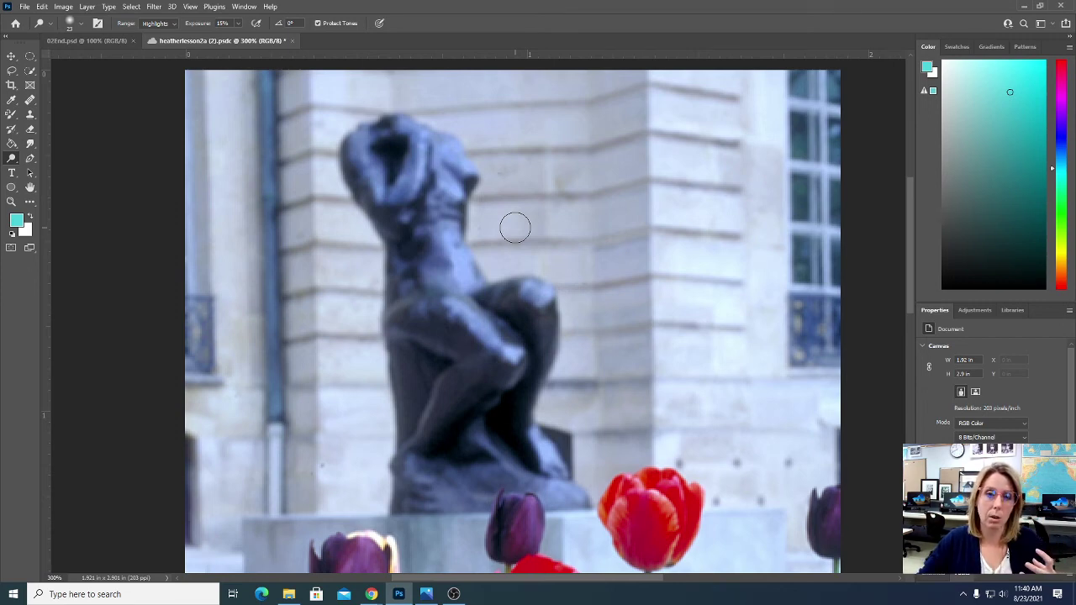
Darken the statue's shadow areas with the Burn tool, using a 23 px brush, 15% exposure and the Shadows range
right_click(12, 162)
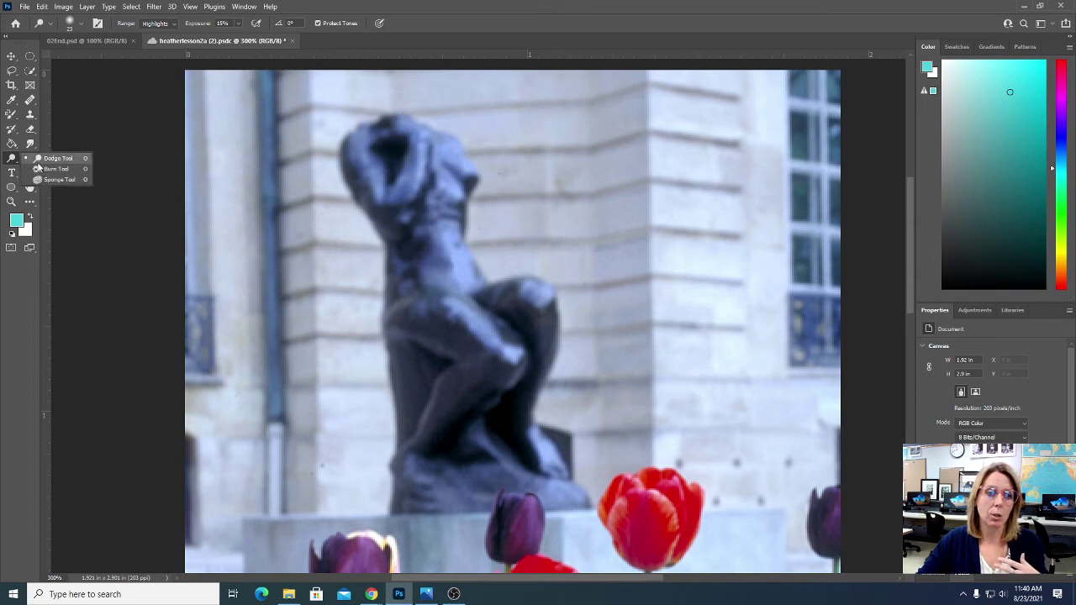
left_click(53, 169)
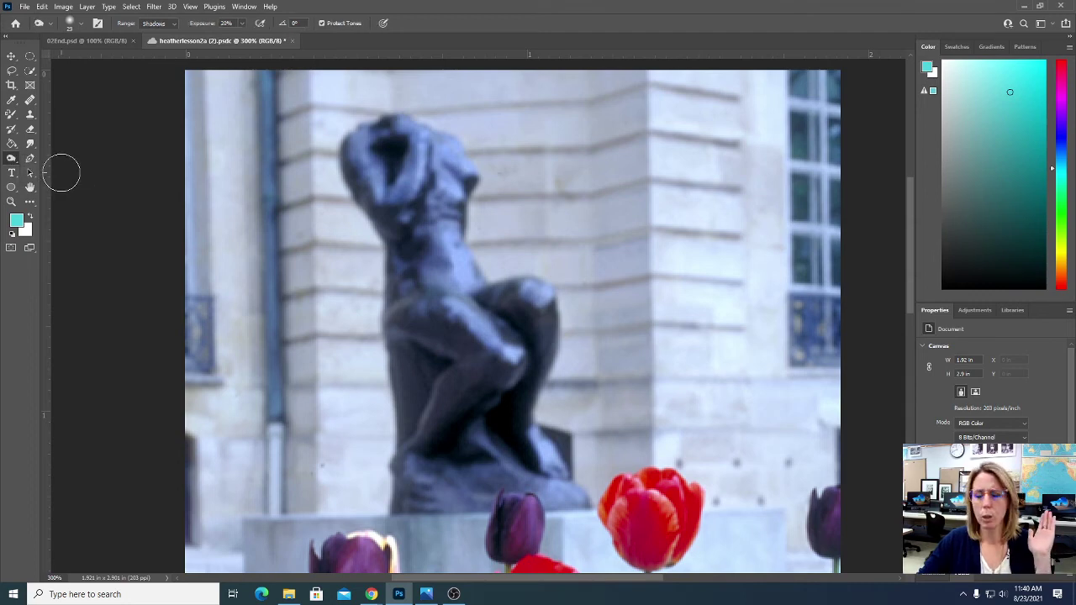
left_click(82, 24)
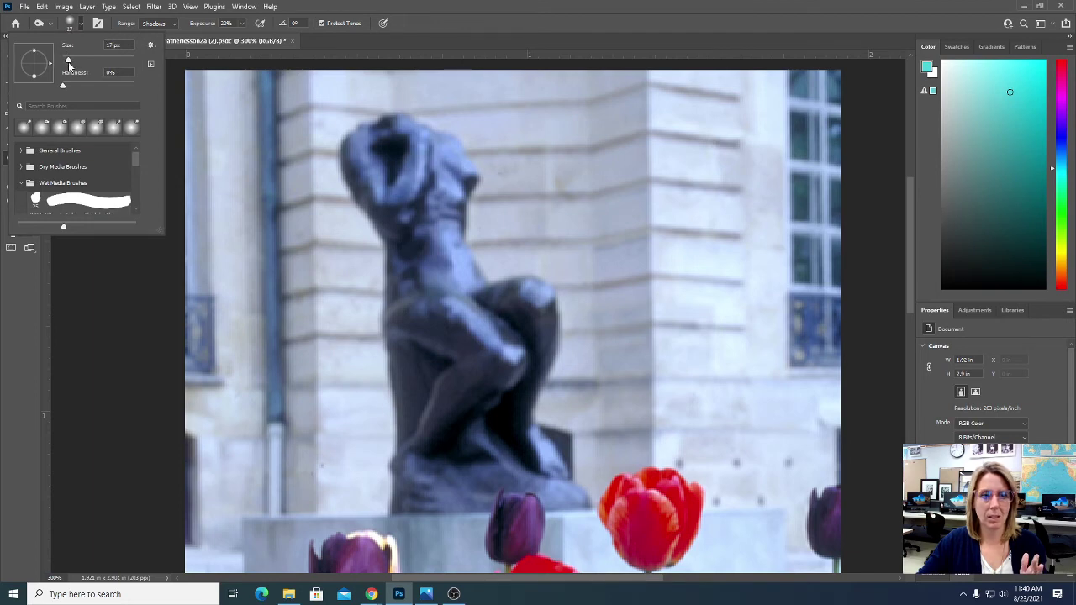
left_click_drag(70, 62, 71, 62)
left_click(307, 6)
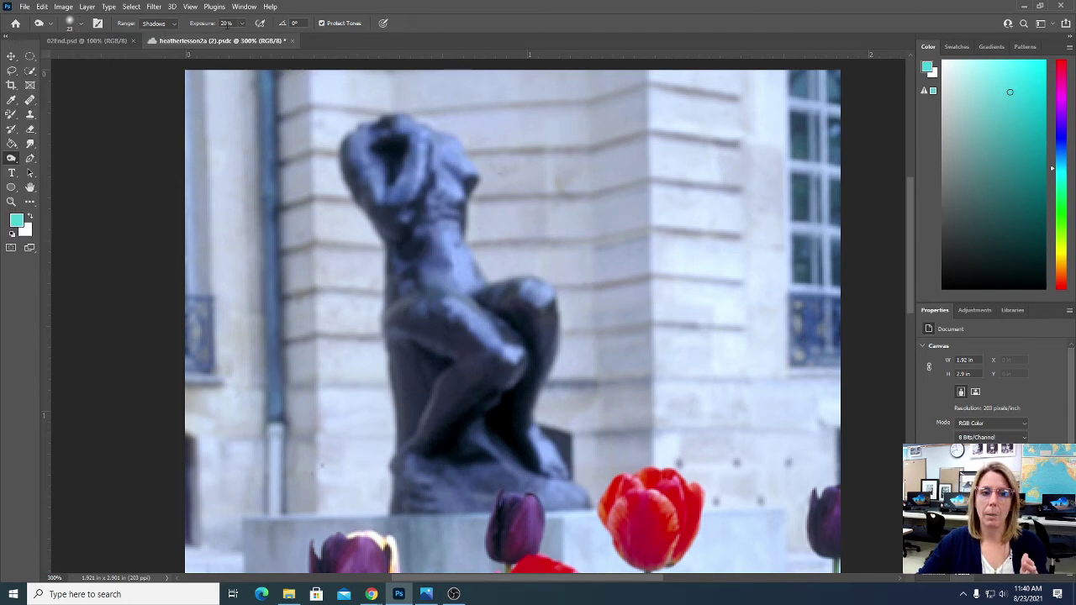
left_click(174, 23)
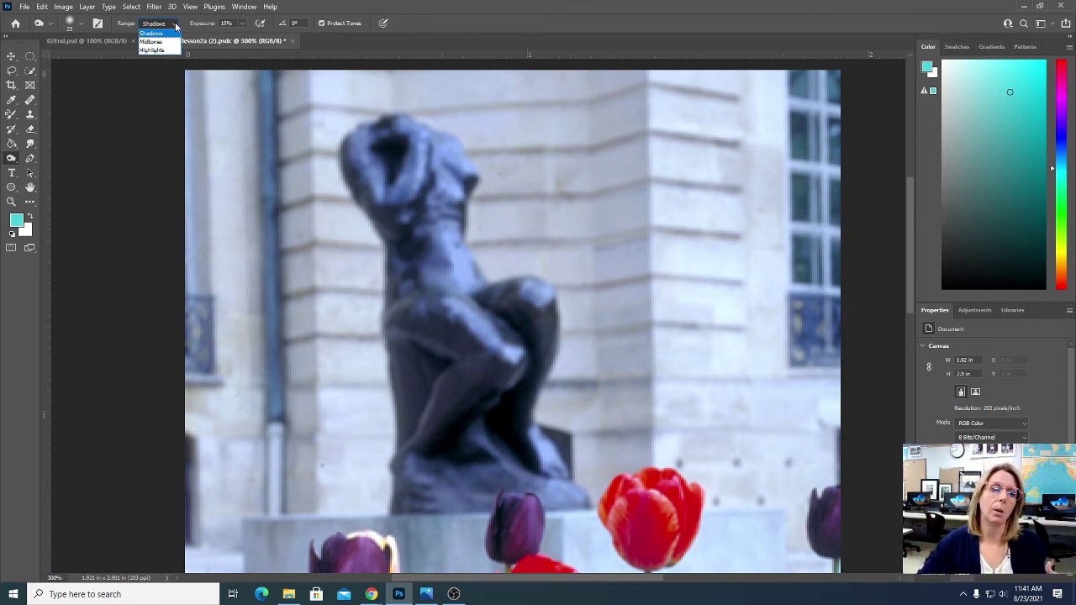
left_click(169, 34)
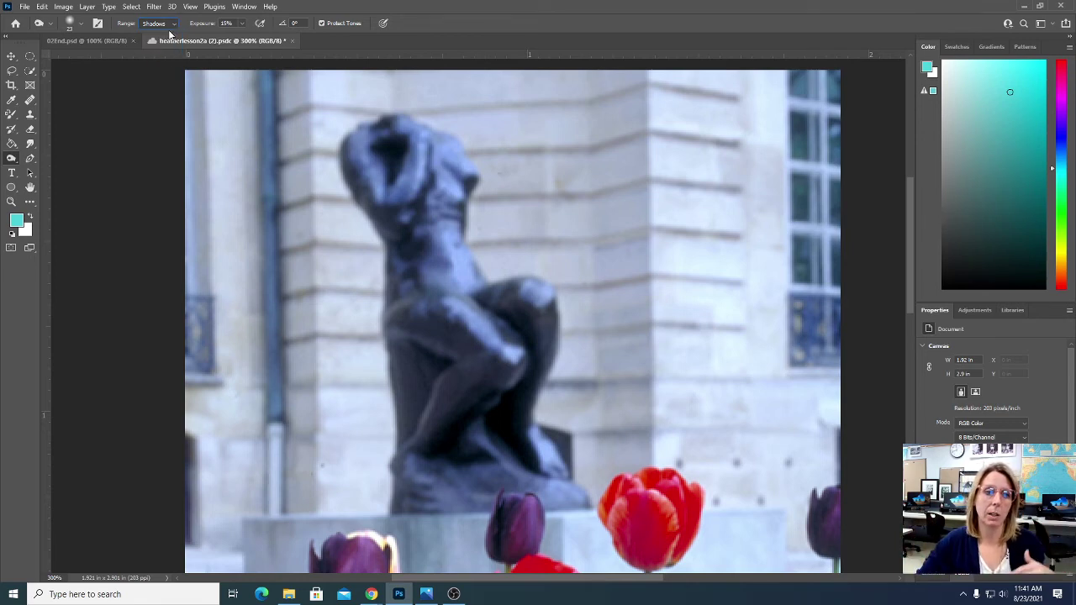
mouse_move(446, 366)
left_mouse_down()
mouse_move(437, 350)
mouse_move(418, 367)
mouse_move(420, 408)
mouse_move(461, 446)
mouse_move(512, 406)
mouse_move(530, 451)
left_mouse_up()
mouse_move(406, 230)
left_mouse_down()
mouse_move(392, 147)
mouse_move(376, 186)
mouse_move(404, 145)
mouse_move(375, 168)
mouse_move(407, 145)
left_mouse_up()
mouse_move(449, 464)
left_mouse_down()
mouse_move(499, 447)
mouse_move(569, 487)
mouse_move(465, 513)
left_mouse_up()
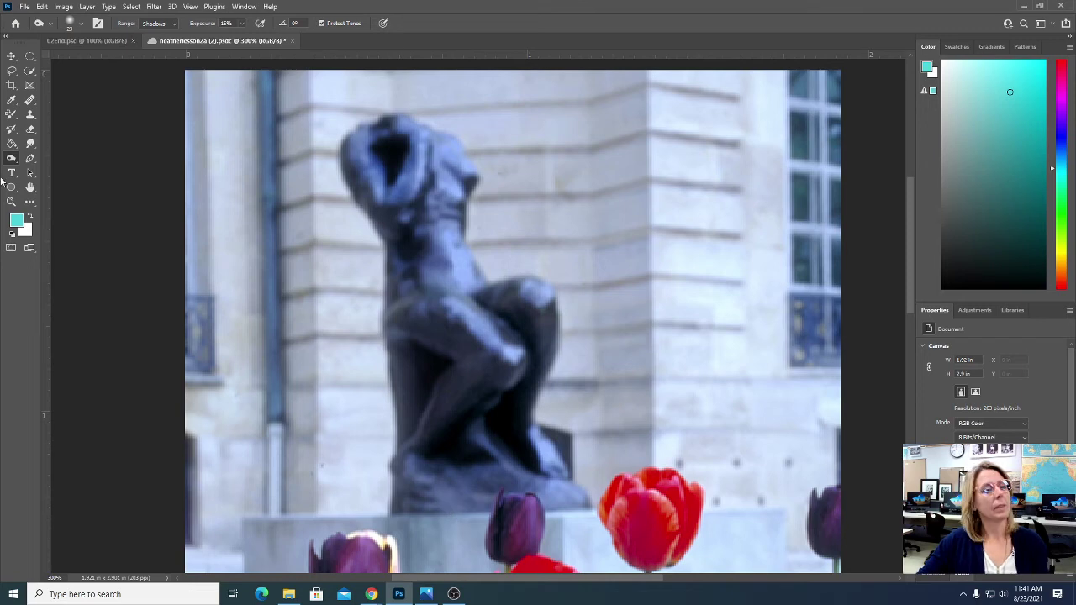
Bring the tulips into view and set up the Sponge tool with a 23 px brush and 15% flow
left_click(30, 186)
scroll(459, 397, "down", 6)
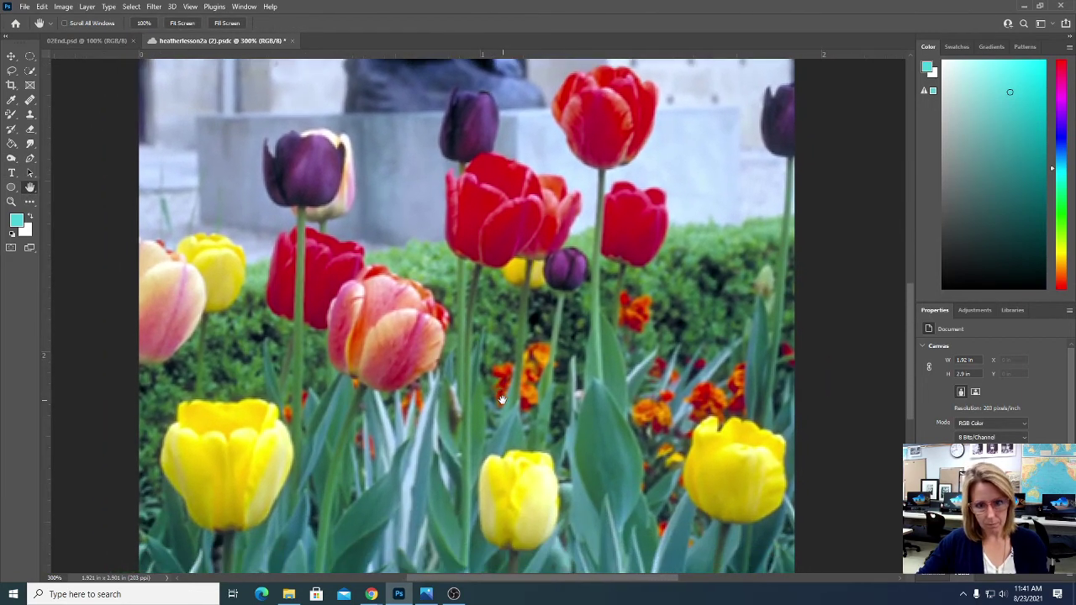
left_click_drag(501, 400, 501, 389)
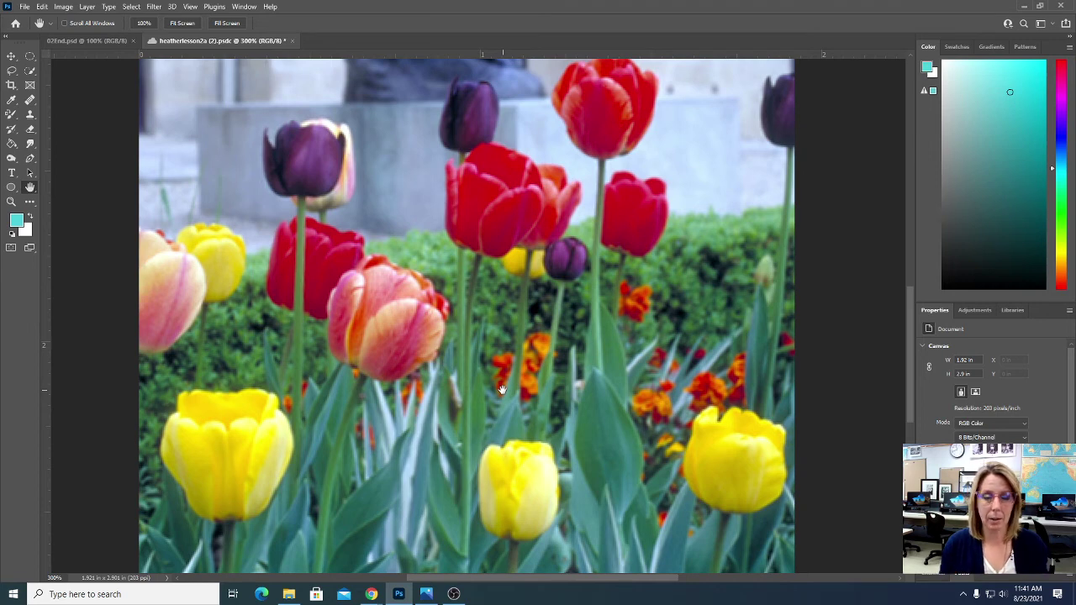
left_click(11, 158)
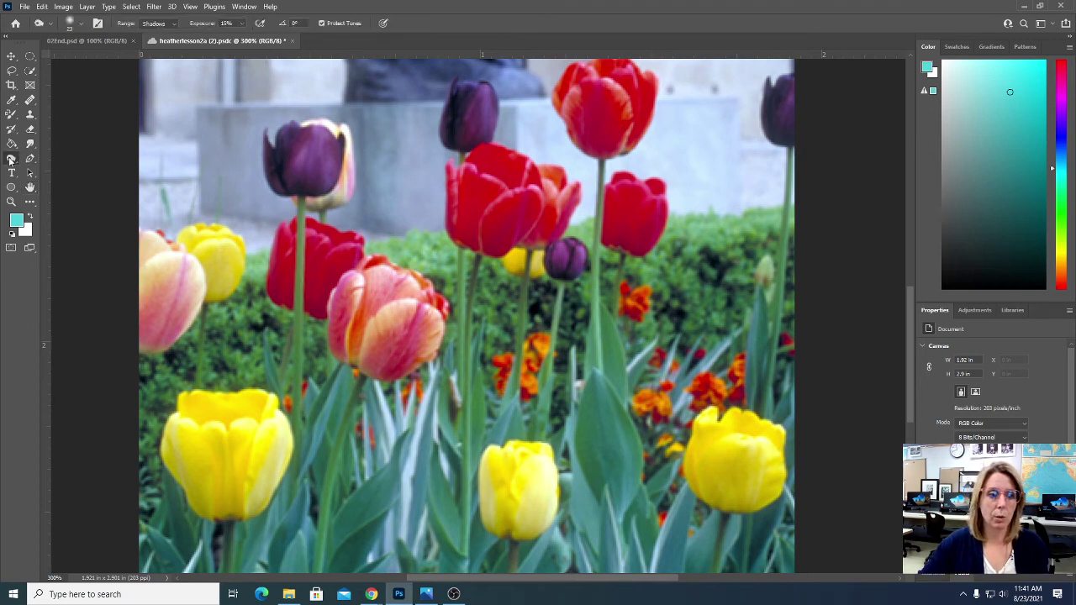
left_click(56, 180)
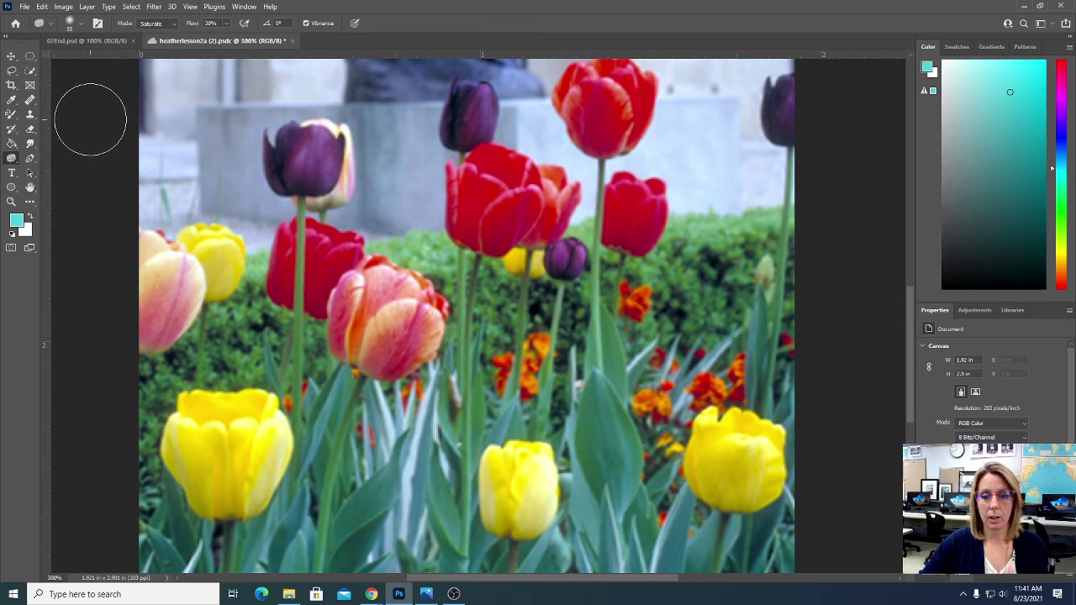
left_click(81, 25)
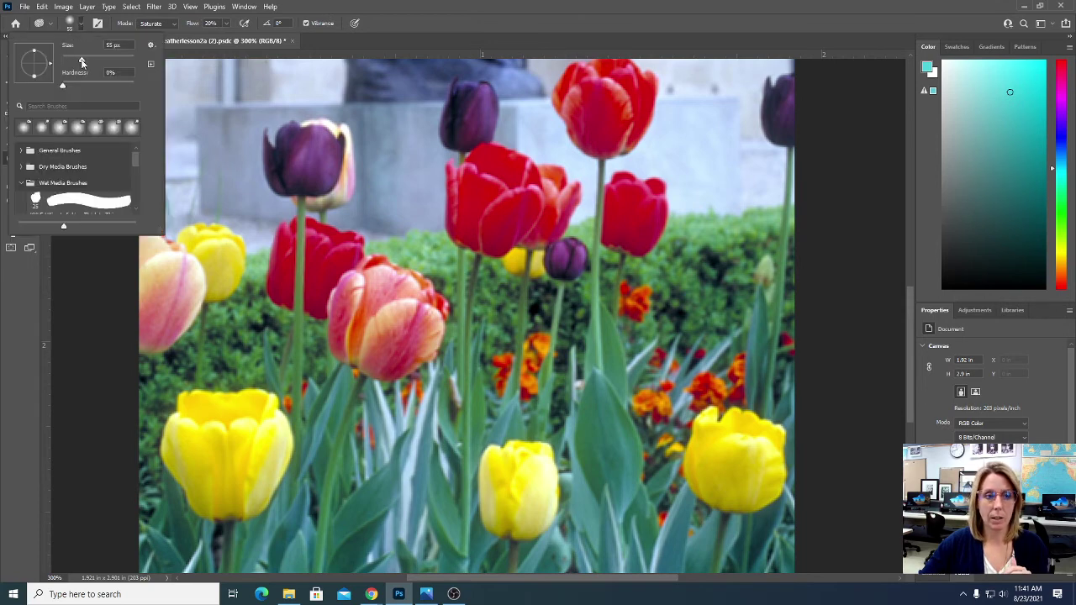
left_click(270, 6)
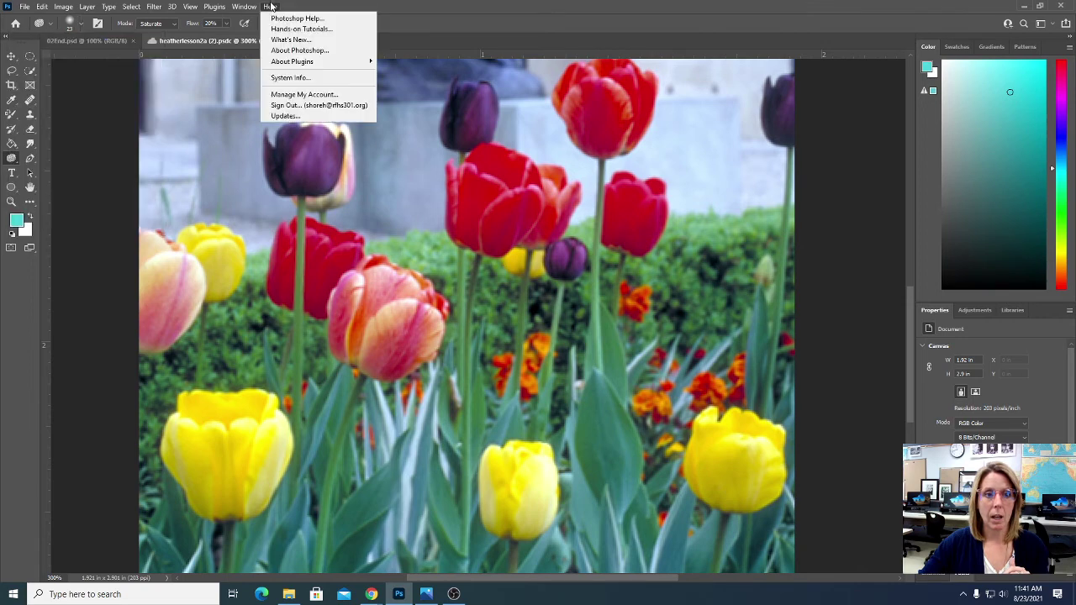
left_click(227, 26)
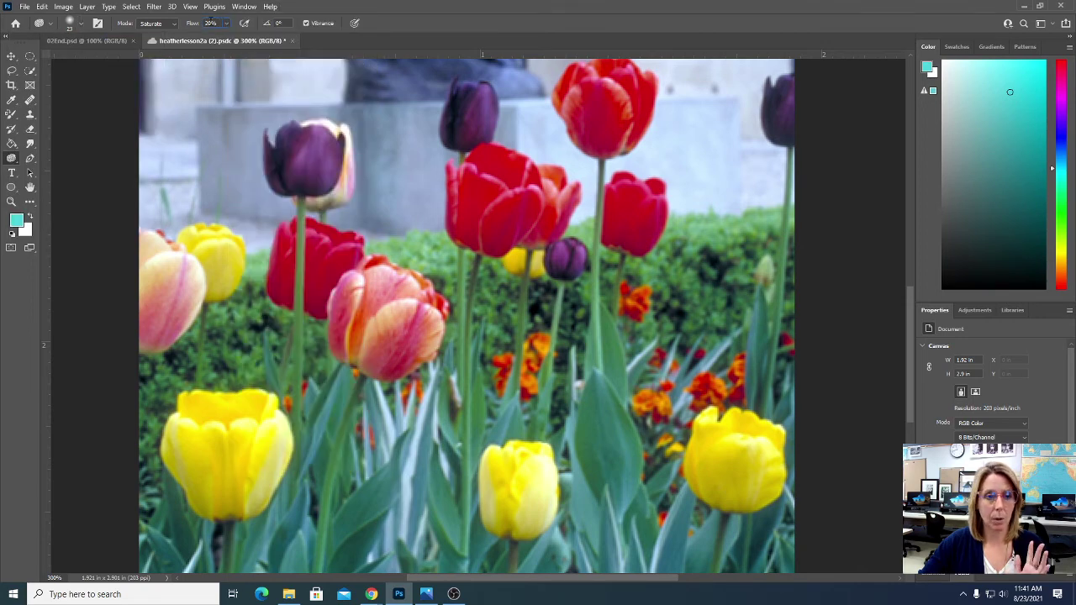
type("15")
key("Return")
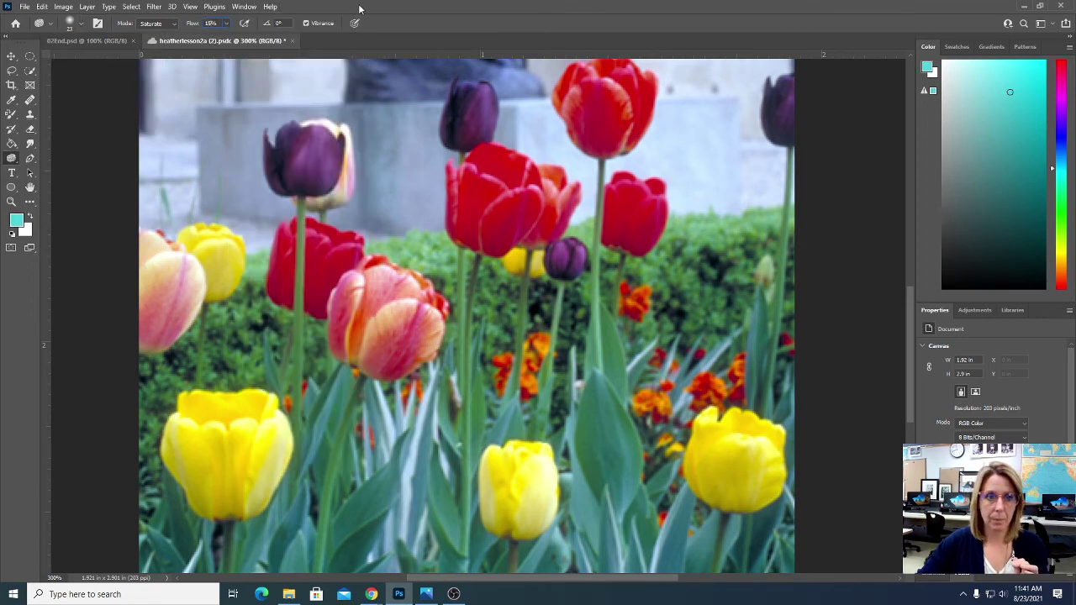
Intensify the color of the pink and orange tulip with the Sponge tool in Saturate mode
left_click(154, 24)
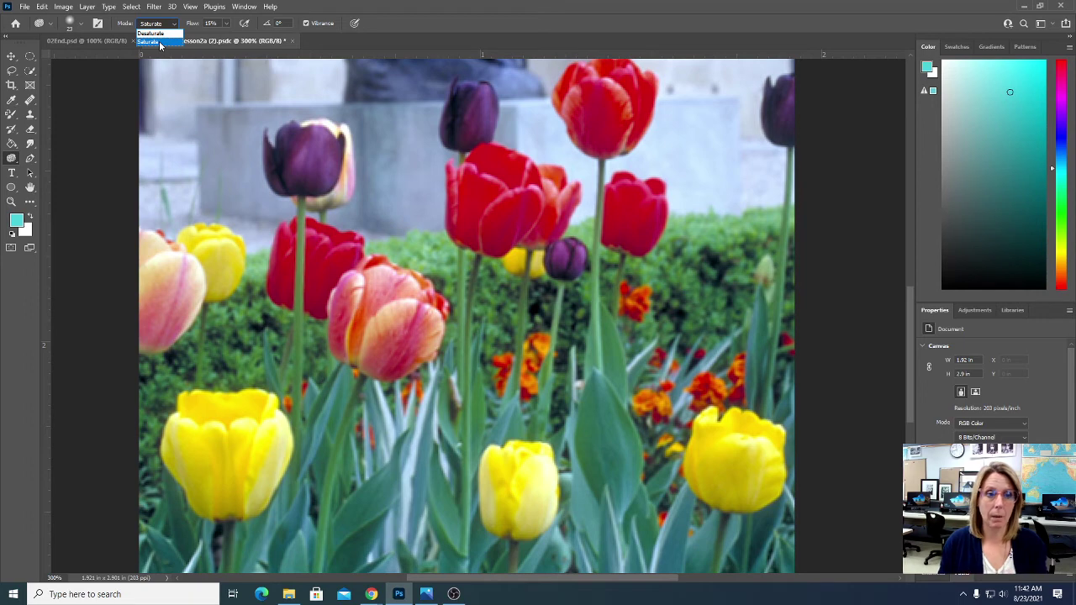
left_click(160, 42)
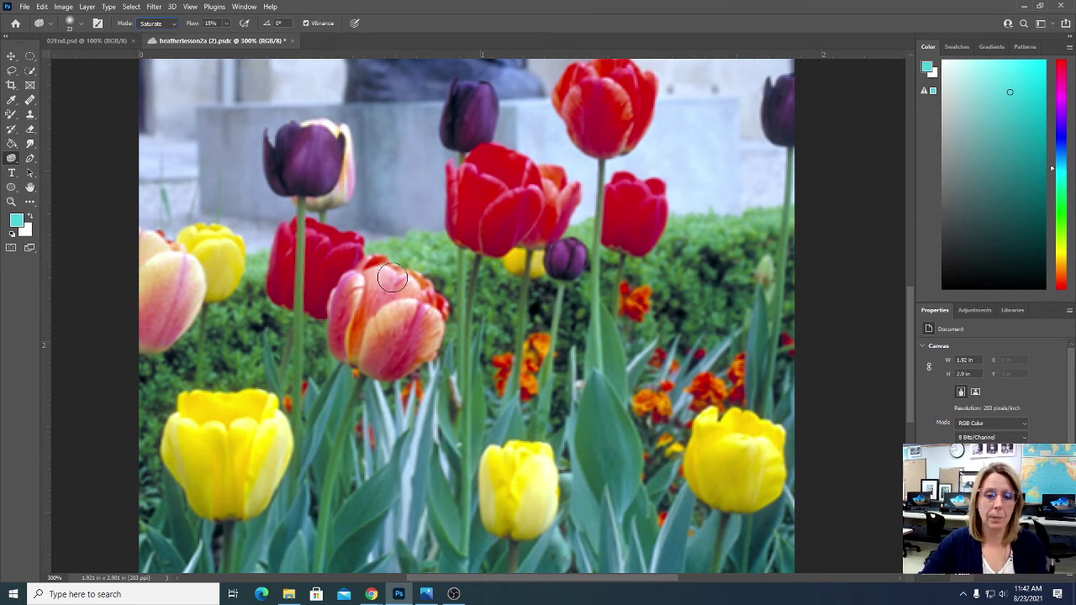
mouse_move(392, 278)
left_mouse_down()
mouse_move(354, 287)
mouse_move(361, 323)
mouse_move(349, 335)
mouse_move(381, 293)
mouse_move(364, 344)
mouse_move(398, 330)
mouse_move(421, 341)
mouse_move(380, 370)
mouse_move(409, 327)
mouse_move(372, 322)
mouse_move(423, 332)
mouse_move(366, 302)
mouse_move(407, 303)
mouse_move(349, 284)
mouse_move(400, 289)
mouse_move(389, 291)
mouse_move(430, 318)
mouse_move(376, 285)
mouse_move(411, 349)
mouse_move(411, 328)
mouse_move(397, 348)
mouse_move(421, 349)
mouse_move(374, 362)
left_mouse_up()
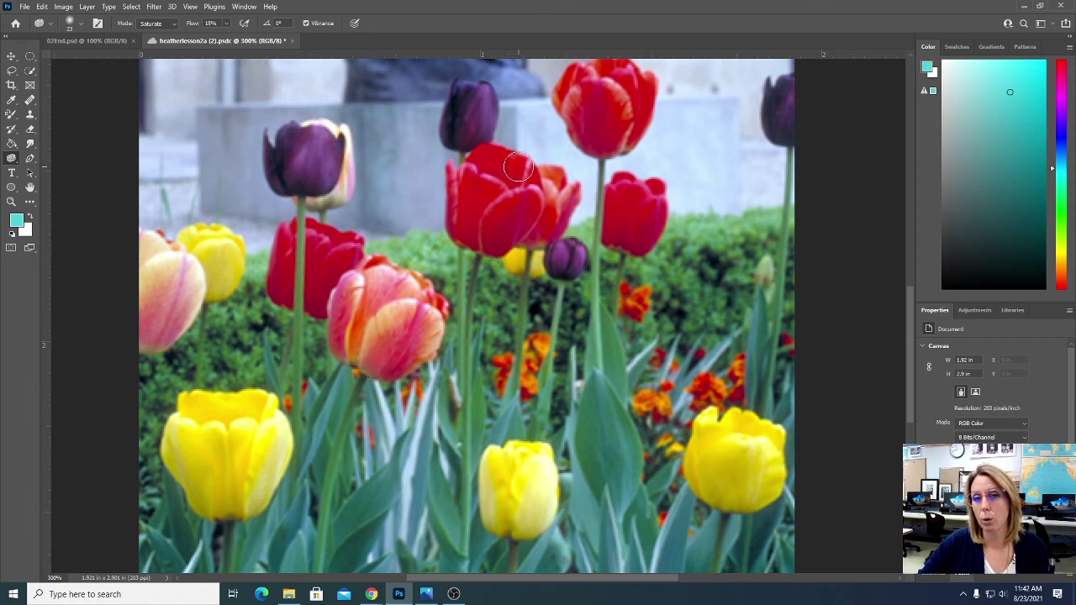
Change the Sponge tool's mode to Desaturate, and switch back to the Burn tool over the lower flower bed
left_click(174, 27)
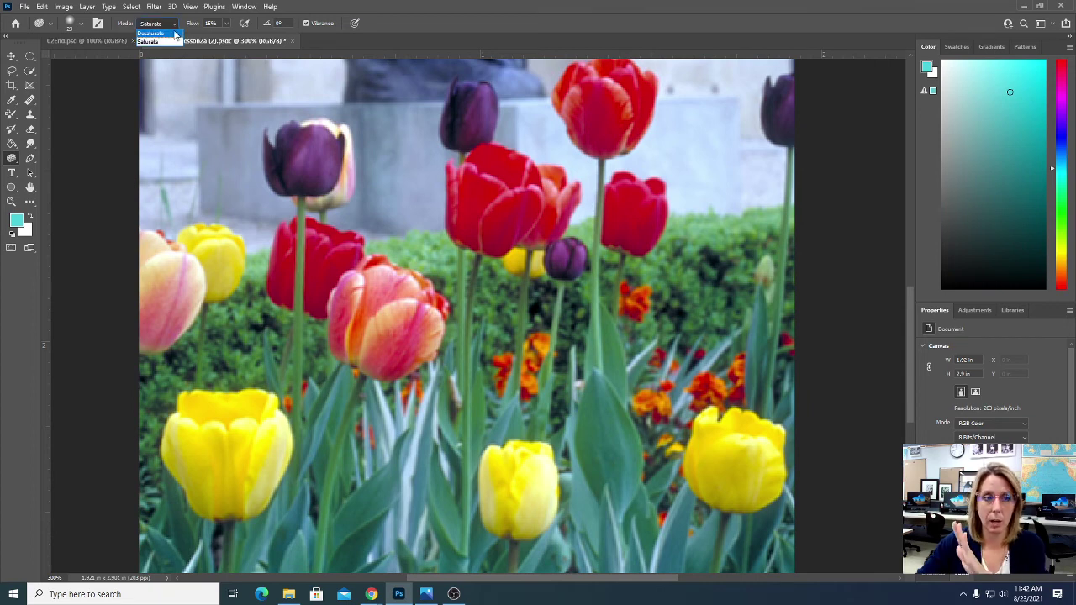
left_click(174, 34)
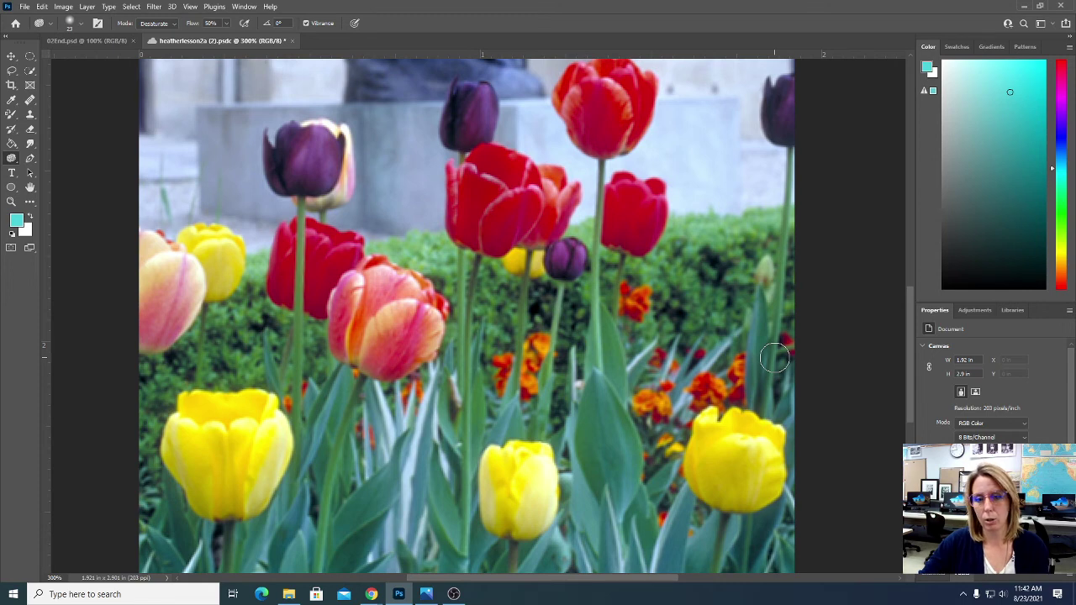
left_click(11, 160)
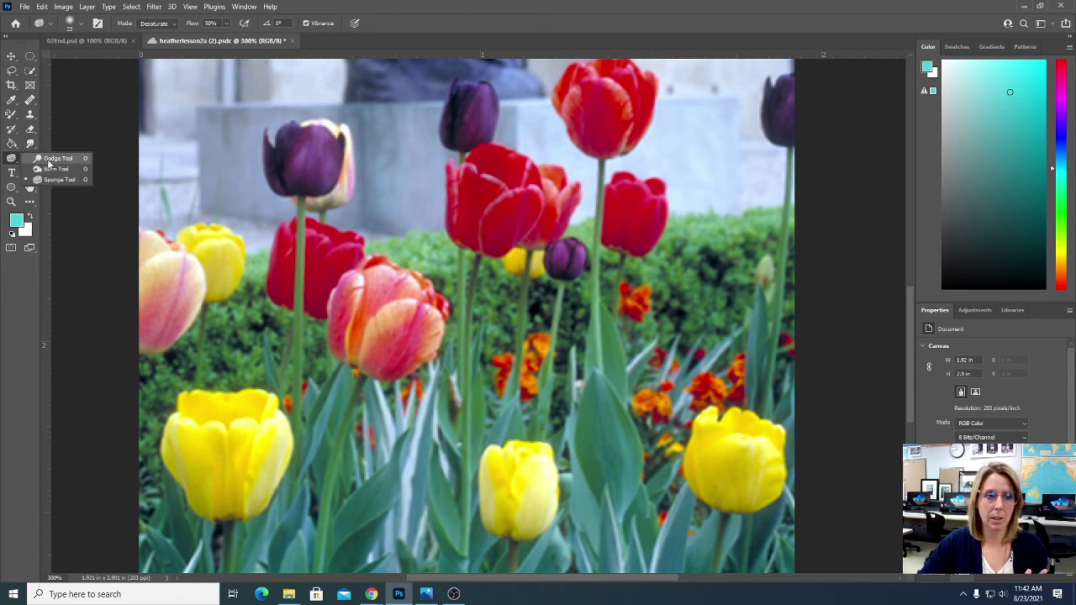
left_click(52, 170)
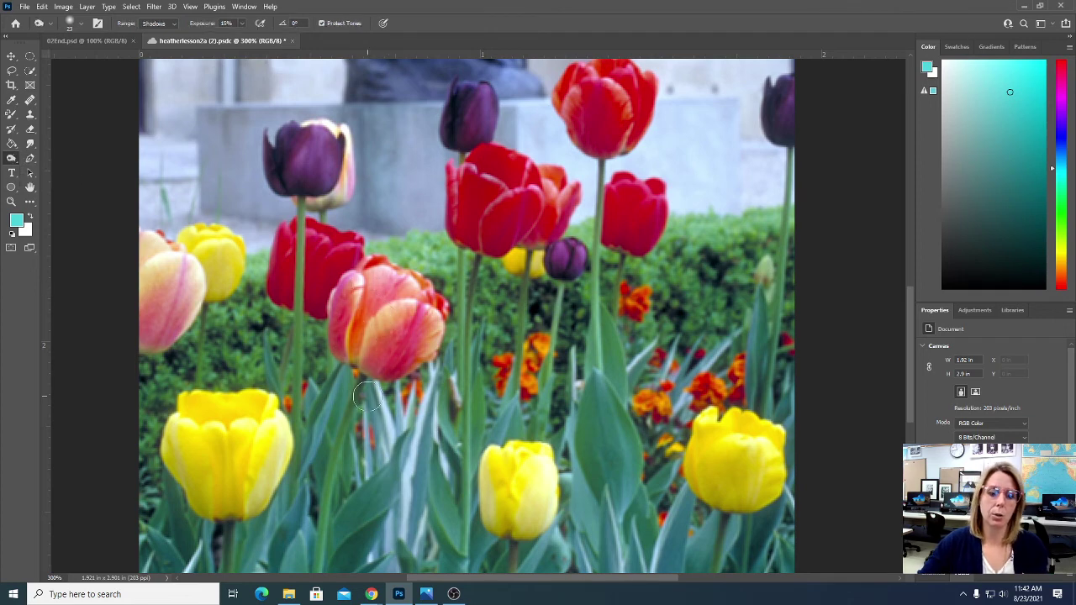
scroll(367, 397, "down", 3)
scroll(367, 397, "down", 1)
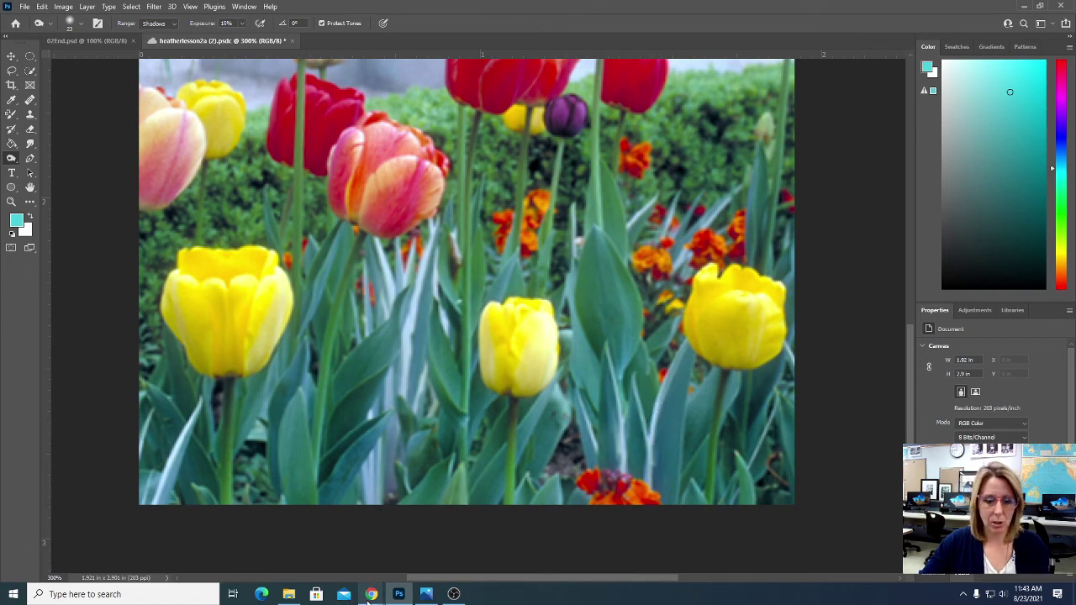
Switch to the "8 steps in Photo restoration" slide in Google Slides and review steps 5 to 8, highlighting each one's text
mouse_move(370, 595)
left_click(305, 554)
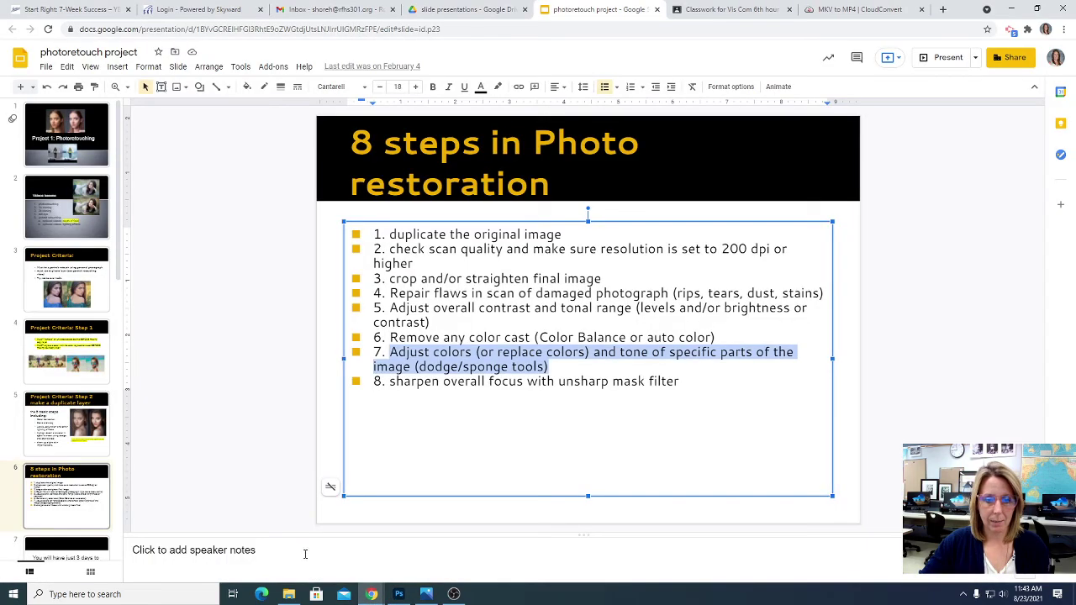
left_click(394, 235)
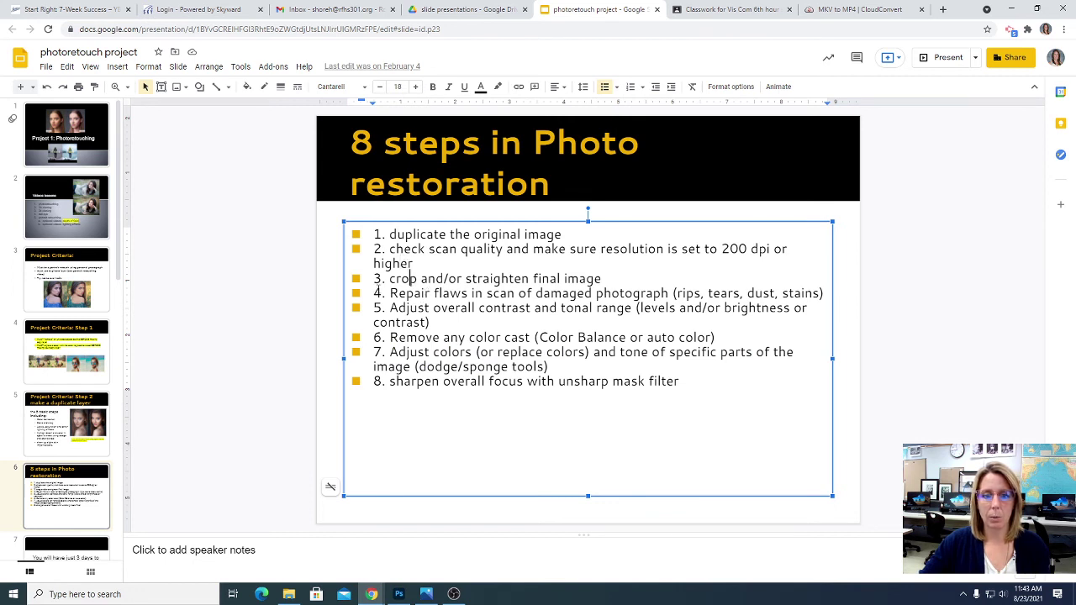
left_click_drag(395, 308, 632, 308)
left_click_drag(391, 337, 548, 337)
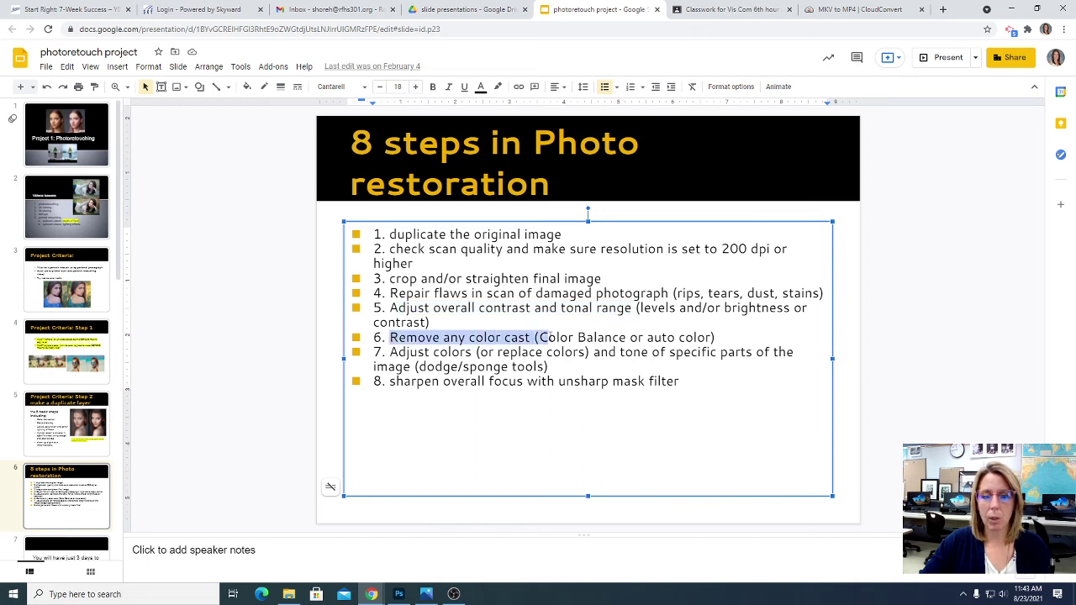
left_click_drag(386, 352, 554, 367)
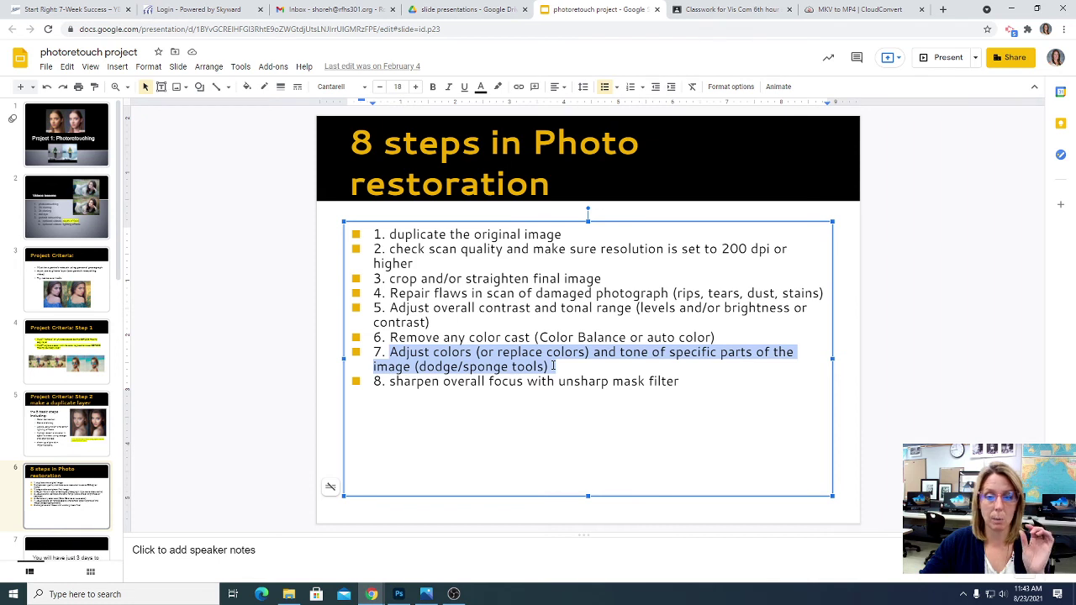
left_click(632, 381)
left_click_drag(689, 380, 389, 380)
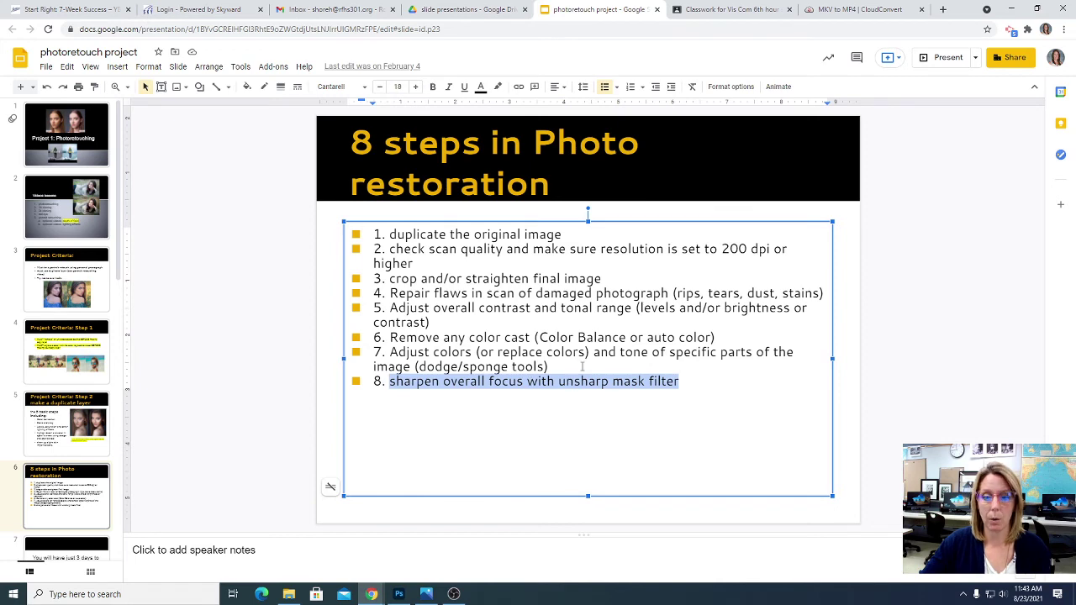
Return to Photoshop and sharpen the whole photo with Unsharp Mask at 30% amount, 1.7 pixels radius and threshold 0
left_click(400, 595)
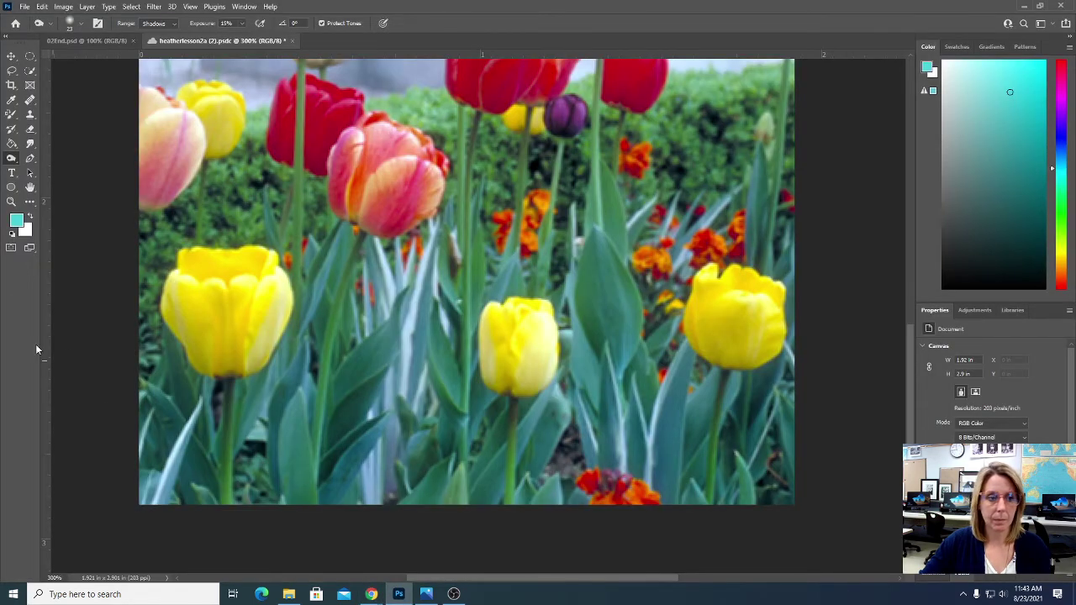
double_click(11, 202)
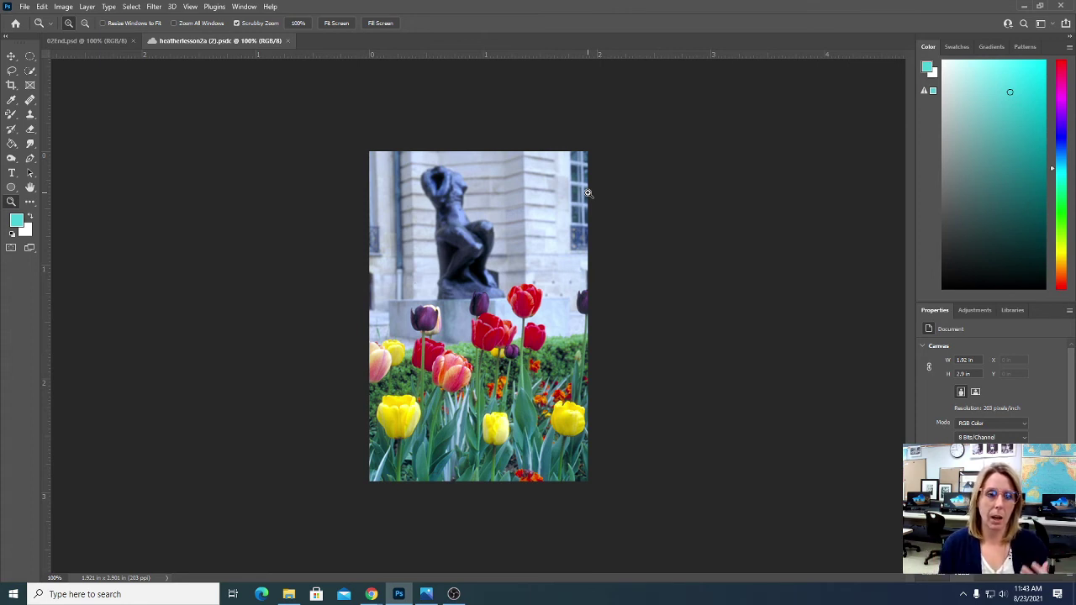
left_click(457, 280)
scroll(514, 321, "down", 1)
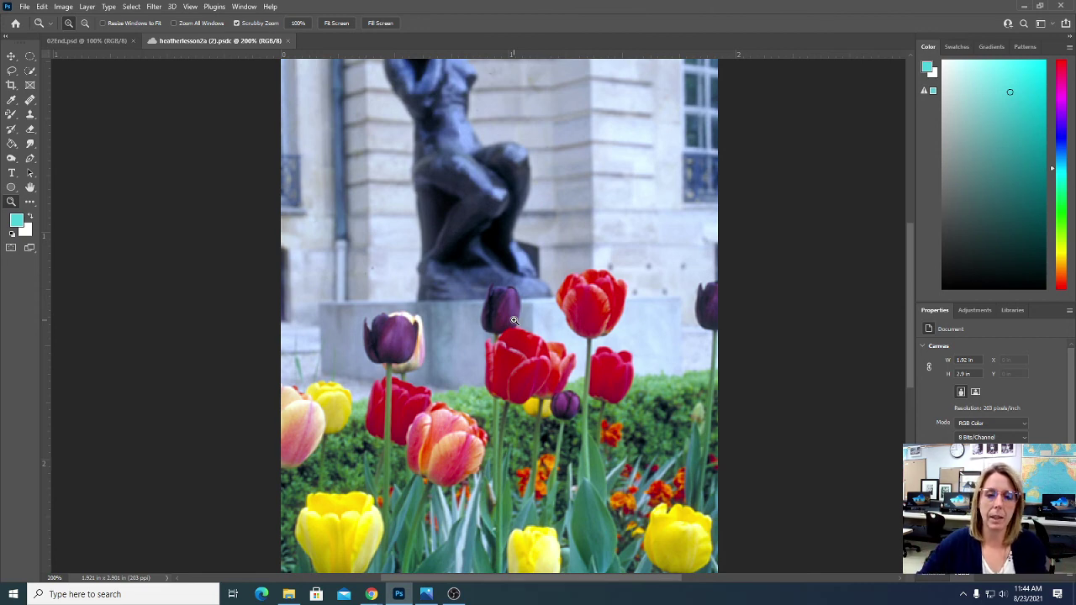
left_click(156, 6)
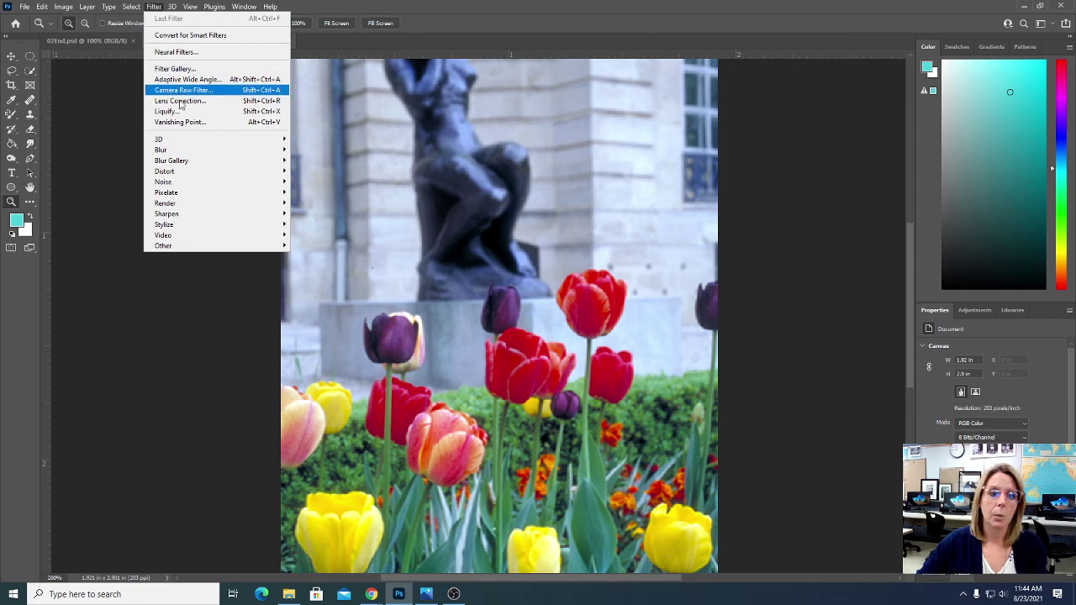
mouse_move(191, 217)
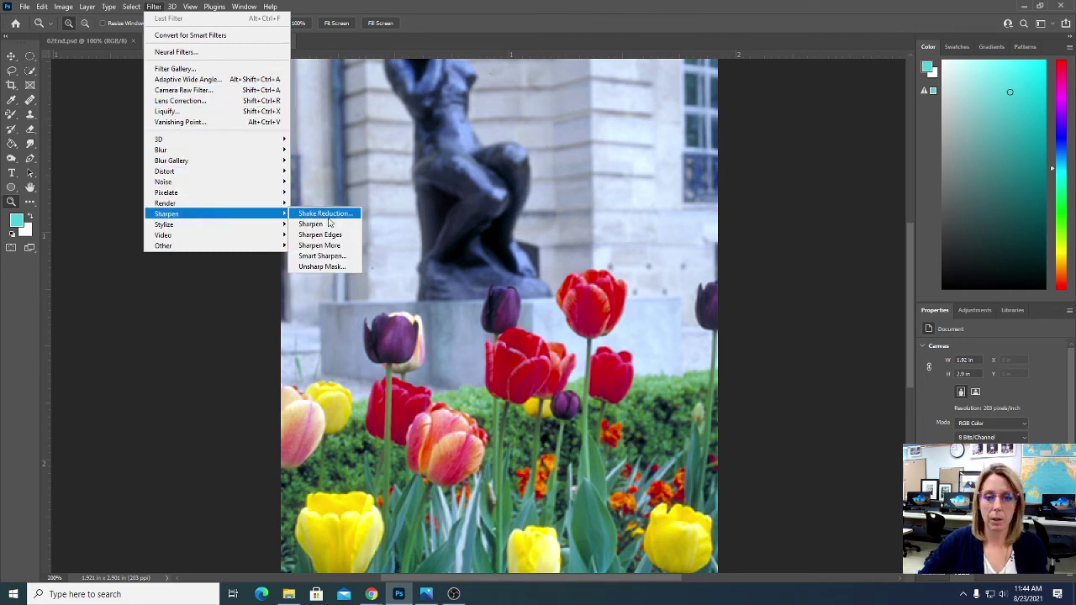
left_click(336, 269)
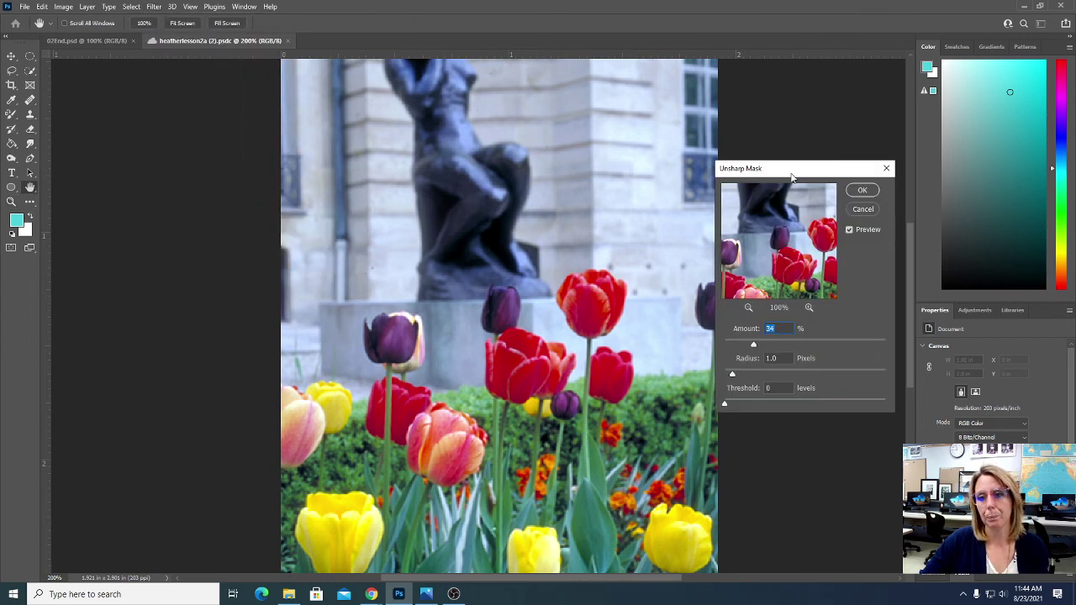
left_click_drag(793, 168, 713, 118)
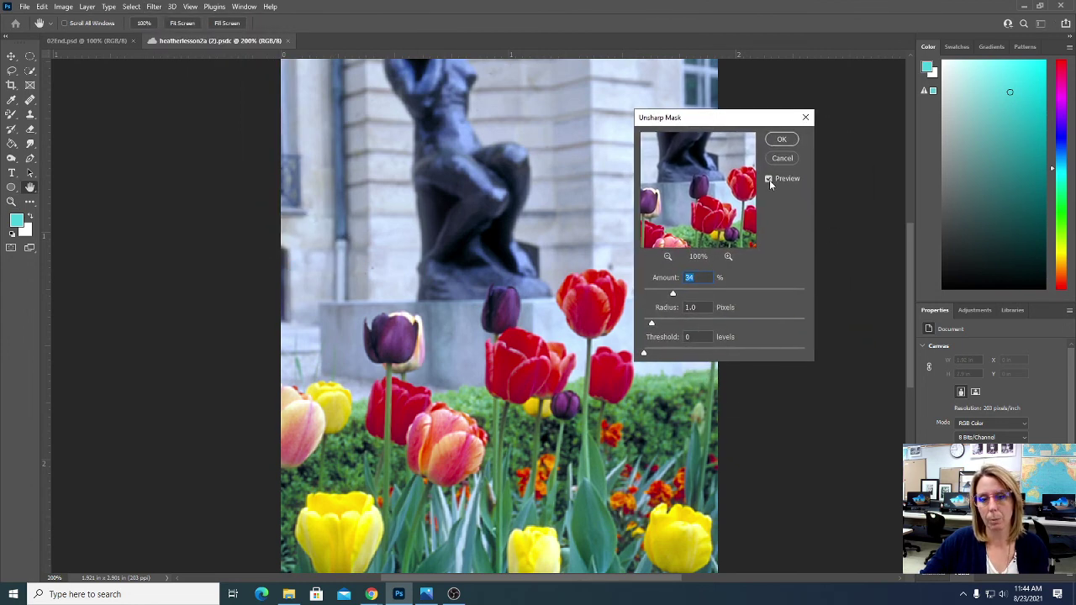
mouse_move(674, 293)
left_mouse_down()
mouse_move(747, 294)
mouse_move(663, 296)
mouse_move(813, 295)
mouse_move(667, 295)
left_mouse_up()
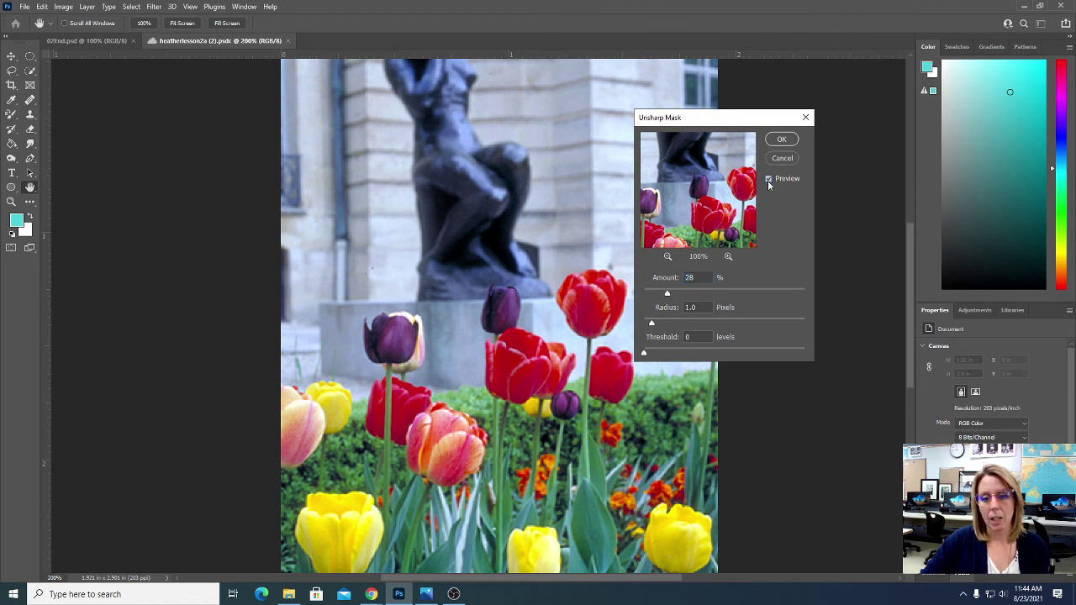
mouse_move(667, 293)
left_mouse_down()
mouse_move(655, 323)
mouse_move(670, 294)
left_mouse_up()
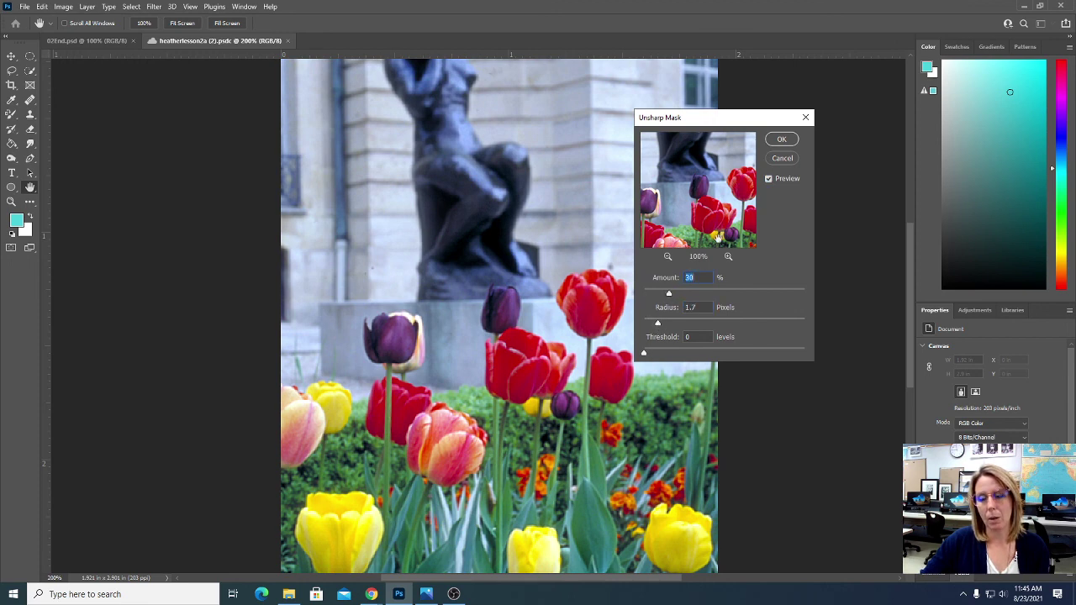
key("z")
left_click(783, 140)
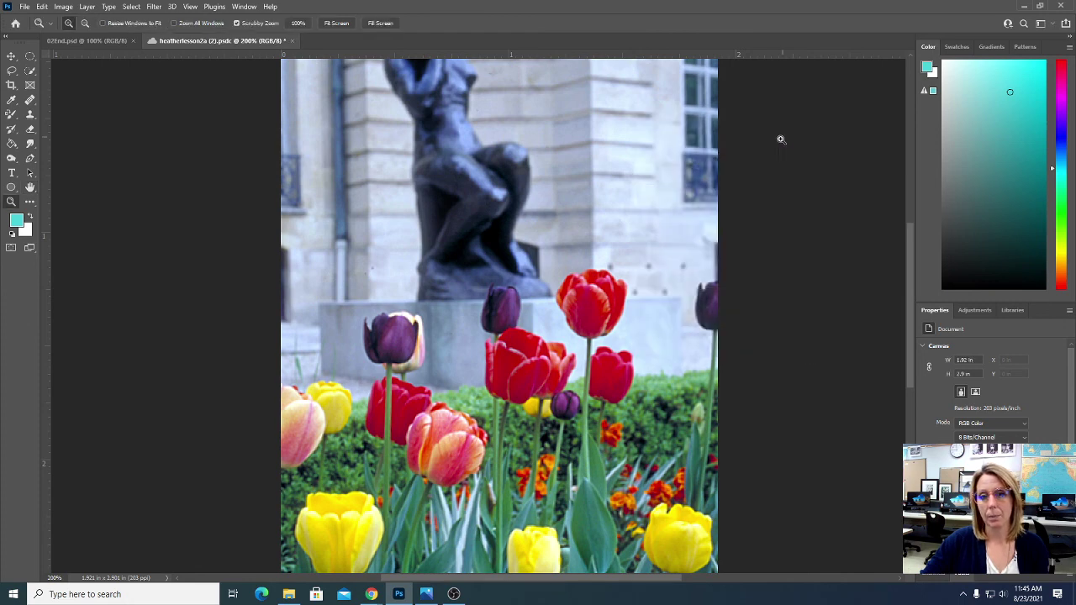
Fit the restored photo on screen and float it and 02End.psd as separate windows side by side for comparison
double_click(30, 188)
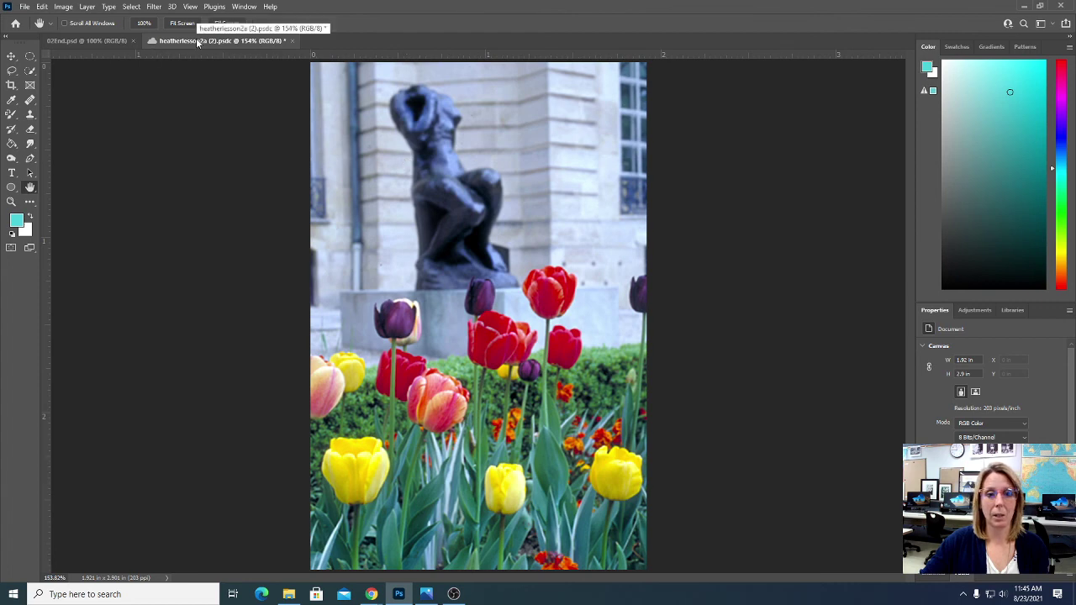
left_click_drag(198, 42, 188, 97)
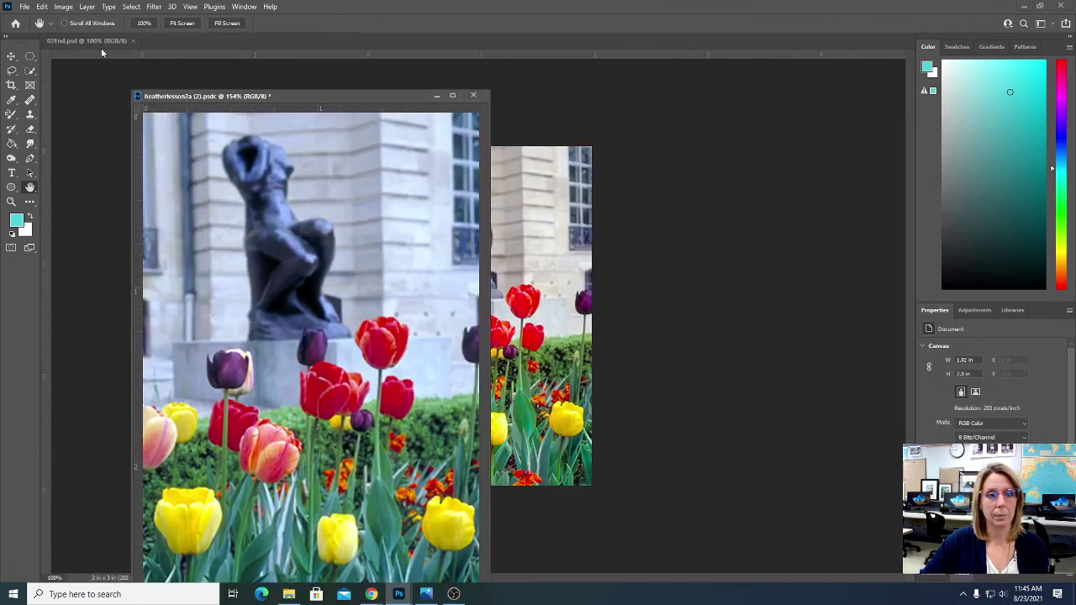
left_click_drag(79, 39, 592, 110)
left_click_drag(334, 99, 339, 59)
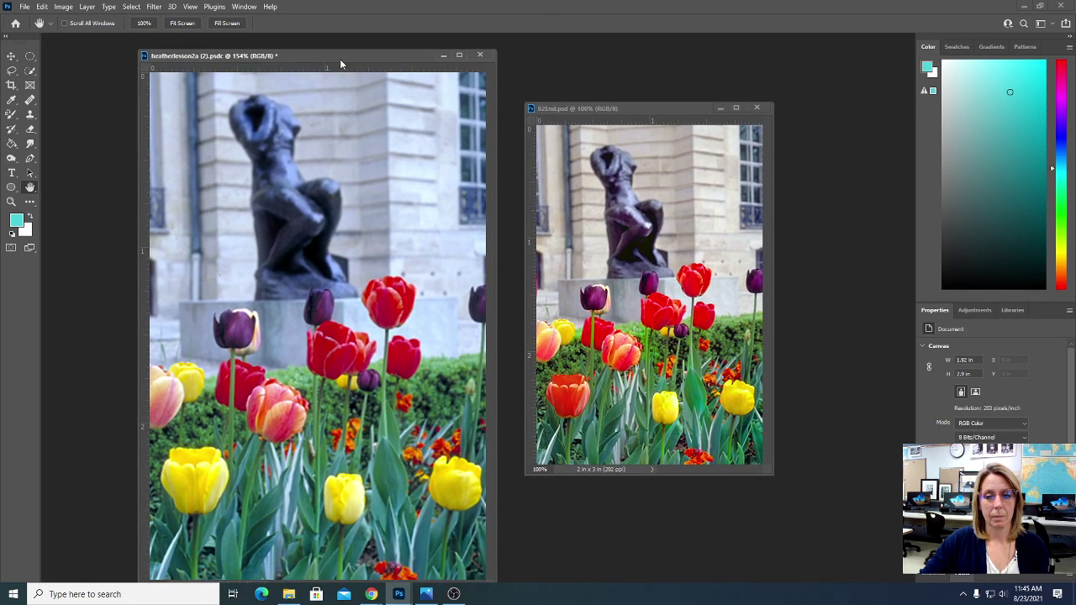
Try a Color Balance adjustment on the restored photo's midtones with color levels +51, +12 and -32
left_click(63, 6)
mouse_move(78, 36)
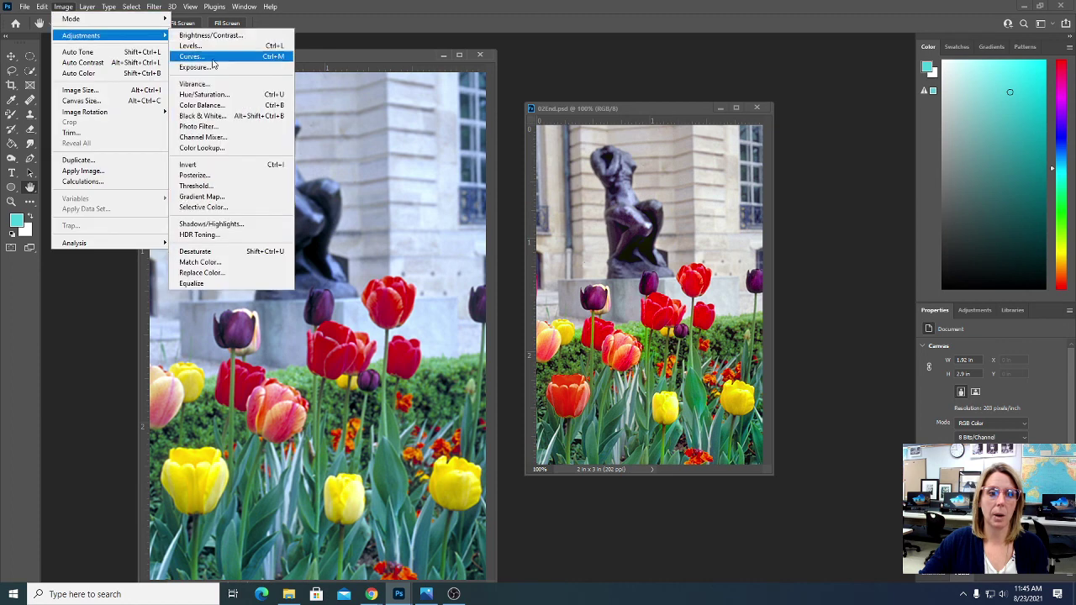
left_click(202, 105)
left_click_drag(703, 126, 767, 206)
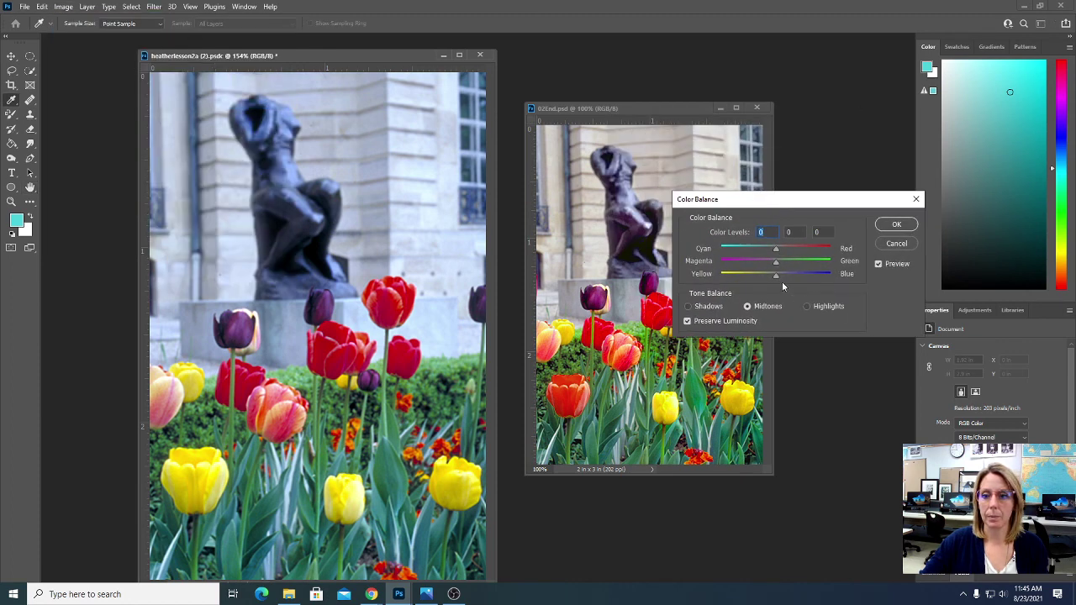
left_click_drag(776, 276, 791, 251)
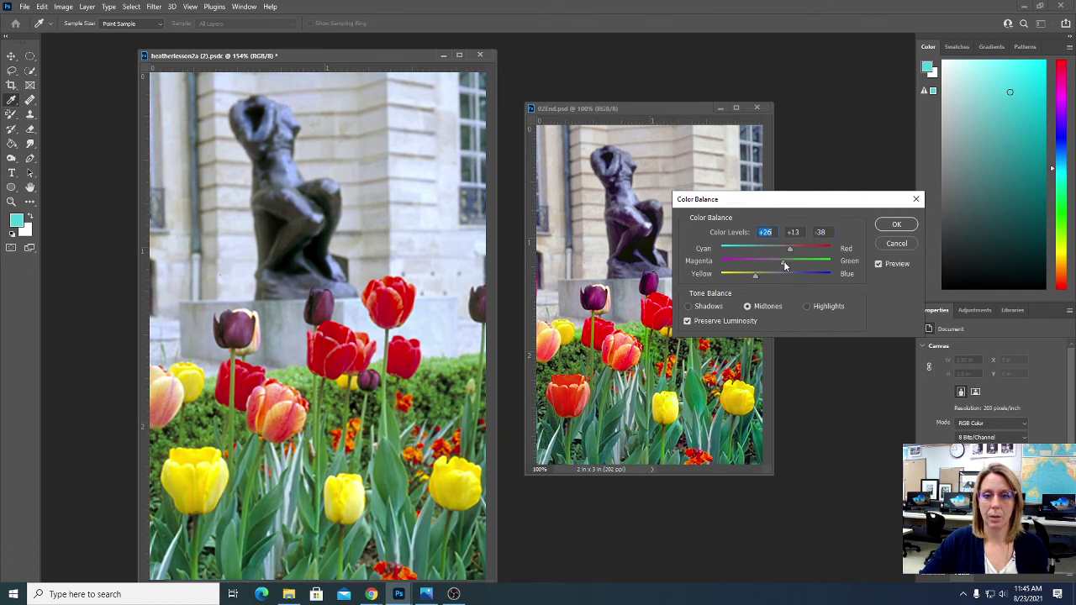
left_click_drag(758, 275, 804, 251)
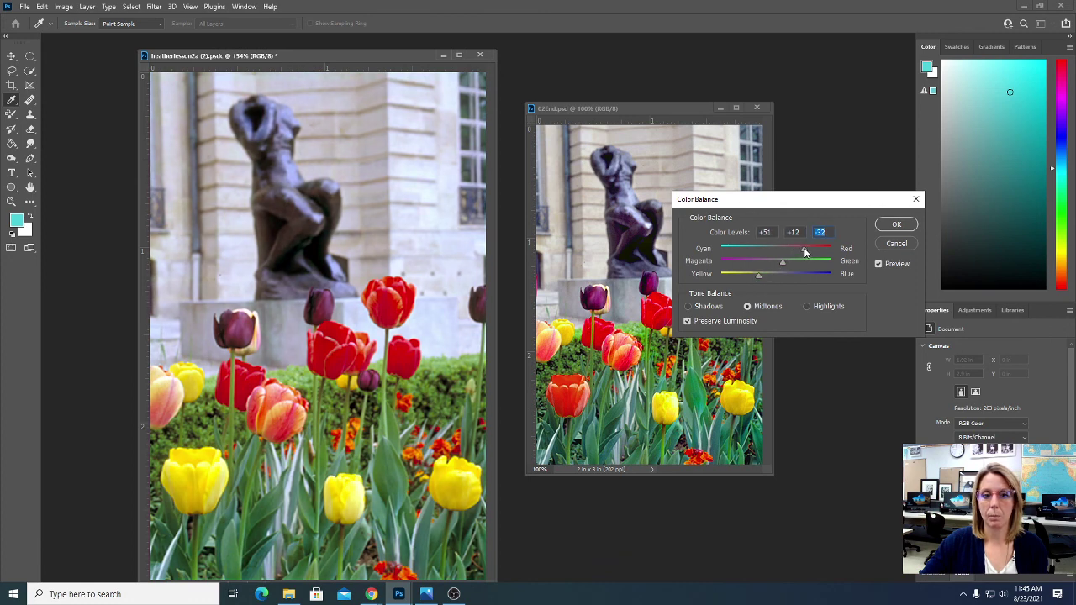
left_click(889, 226)
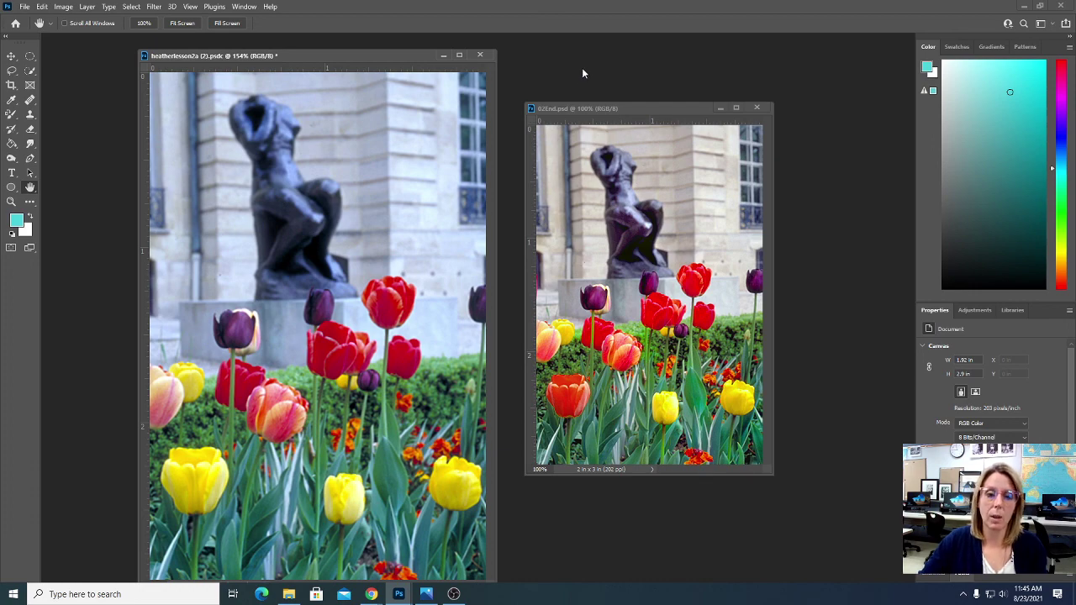
Switch back to the "8 steps in Photo restoration" slide in Google Slides
mouse_move(371, 594)
left_click(308, 564)
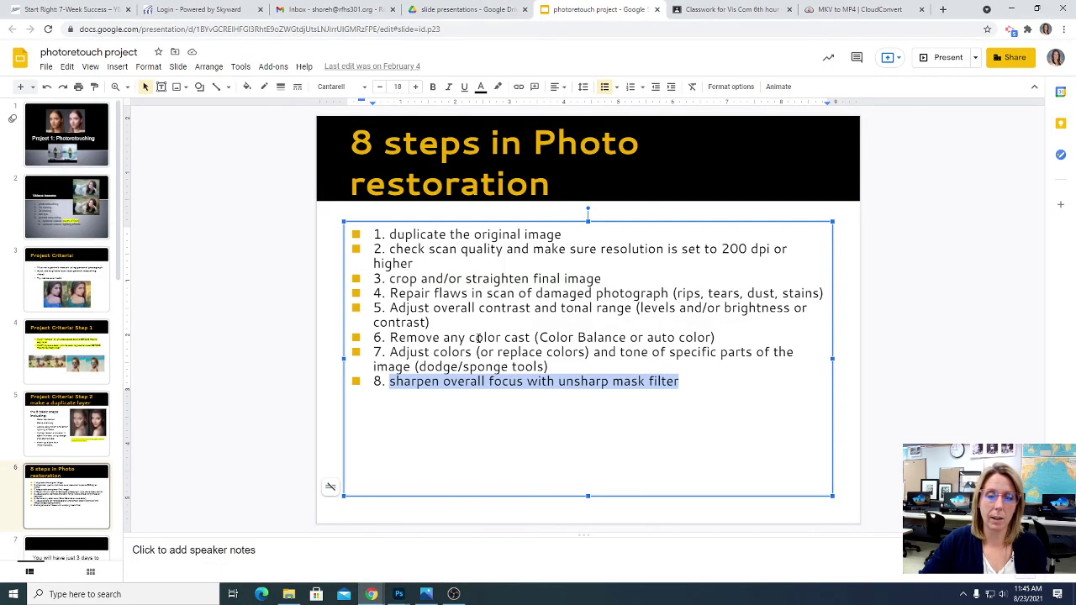